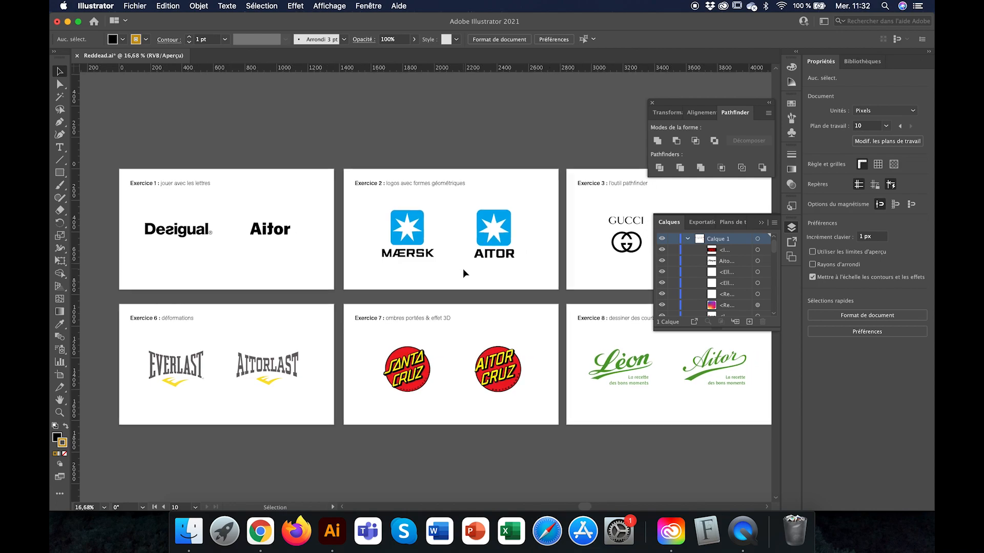
Step: Look over the exercise artboards from the Maersk logo exercise across to Exercise 10
scroll(463, 273, "right", 3)
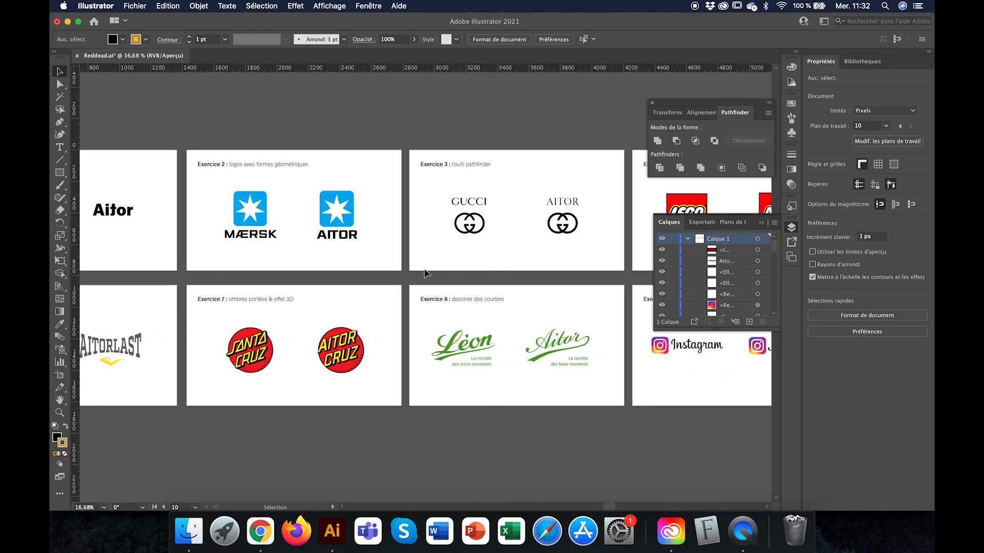
scroll(429, 230, "right", 3)
scroll(429, 226, "right", 3)
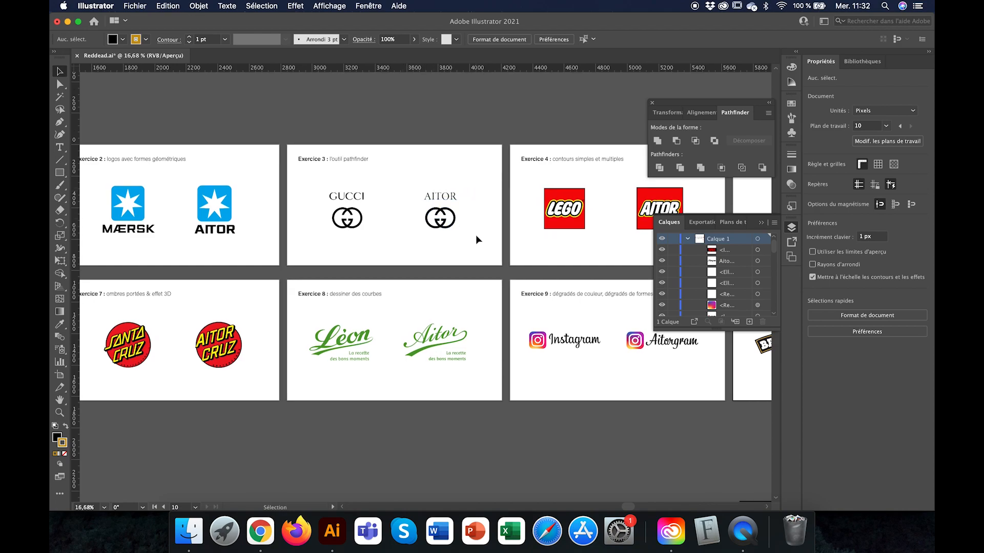
scroll(476, 235, "right", 5)
scroll(475, 235, "down", 2)
scroll(476, 234, "right", 8)
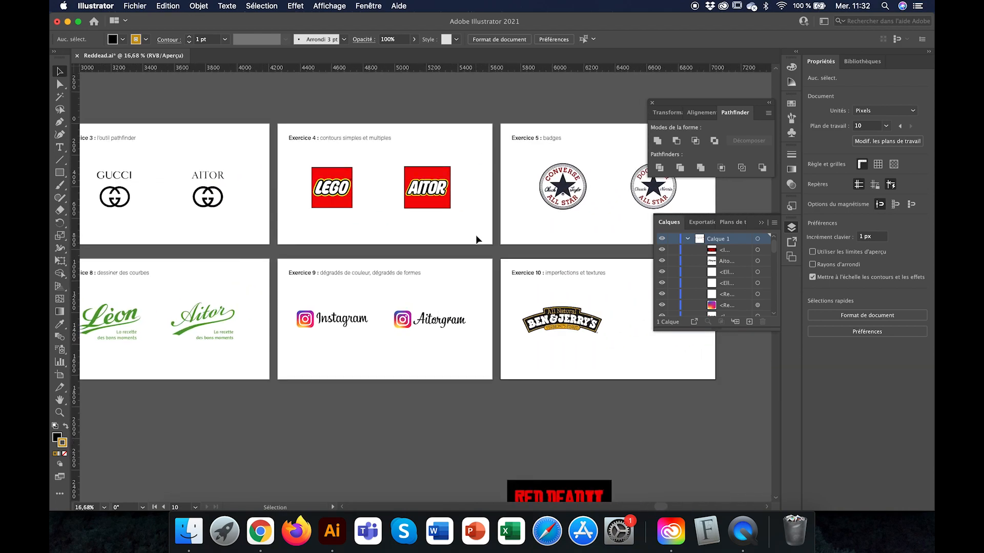
scroll(475, 235, "up", 3)
scroll(330, 358, "up", 5)
scroll(329, 357, "up", 3)
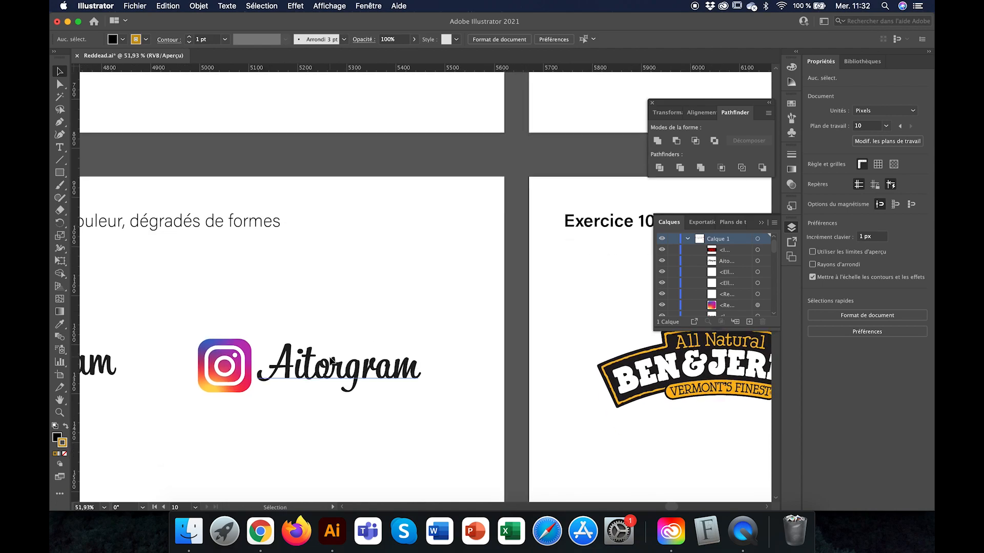
Step: Compare the original Instagram logo with the Aitorgram version on the Exercise 9 artboard
scroll(193, 285, "down", 3)
scroll(193, 285, "left", 6)
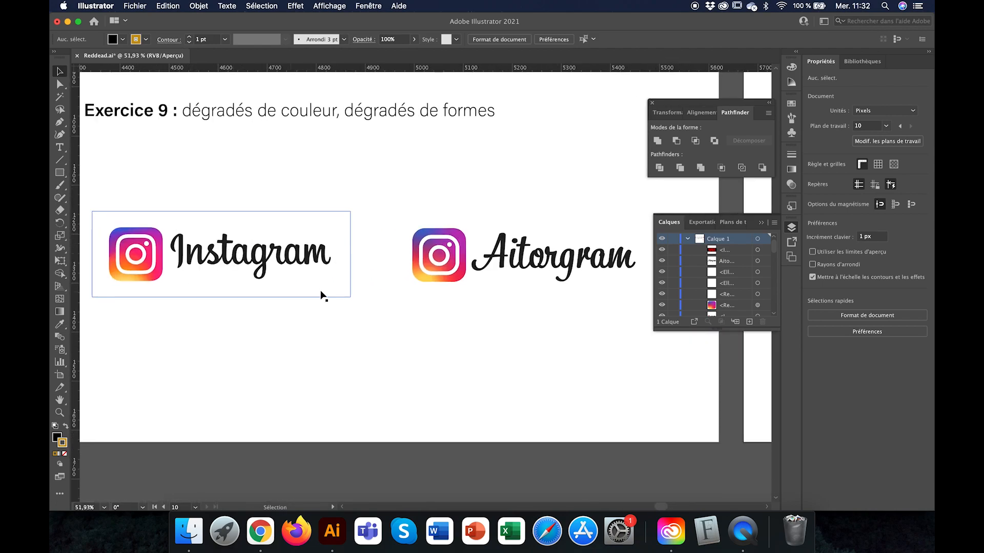
scroll(583, 279, "down", 1)
scroll(583, 279, "right", 1)
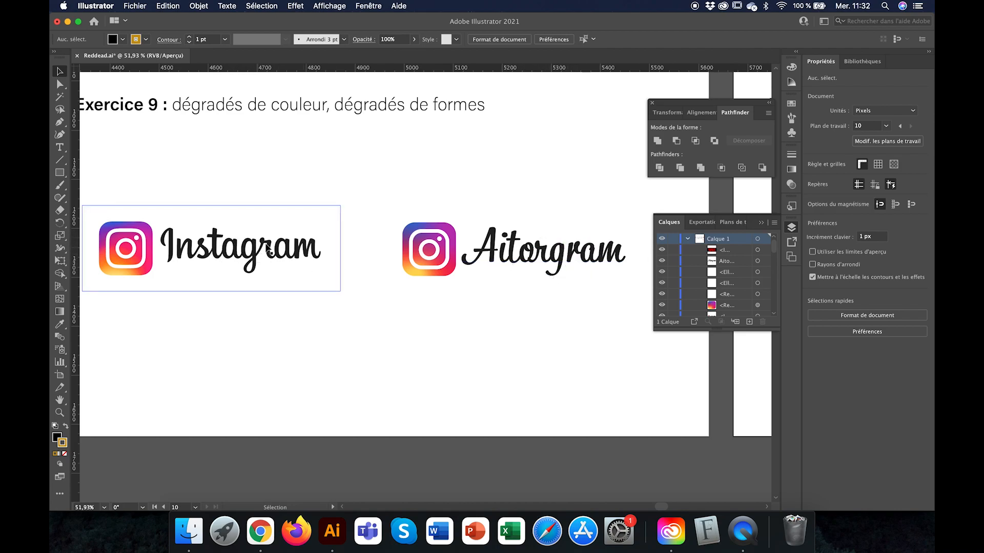
scroll(633, 330, "right", 1)
scroll(634, 330, "up", 1)
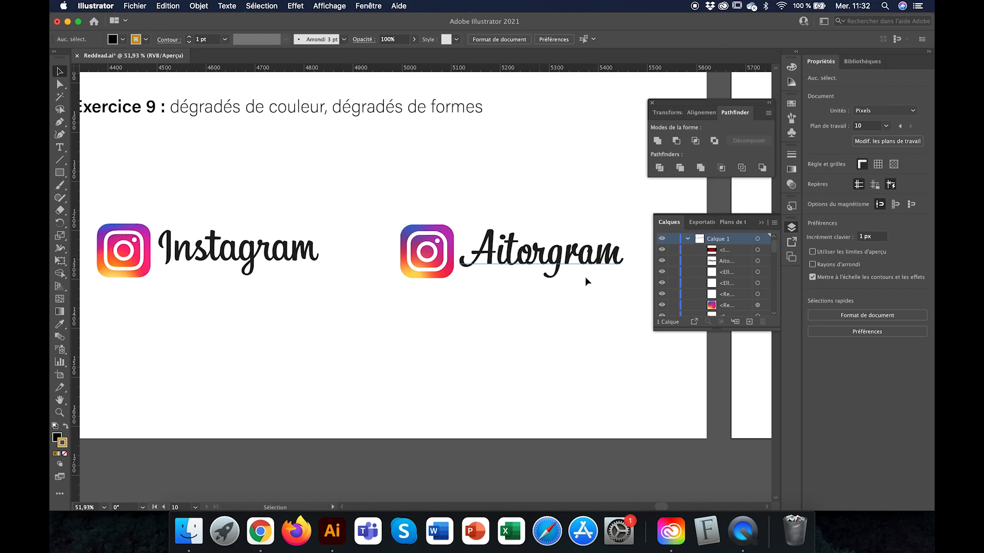
scroll(483, 307, "right", 3)
scroll(482, 308, "down", 1)
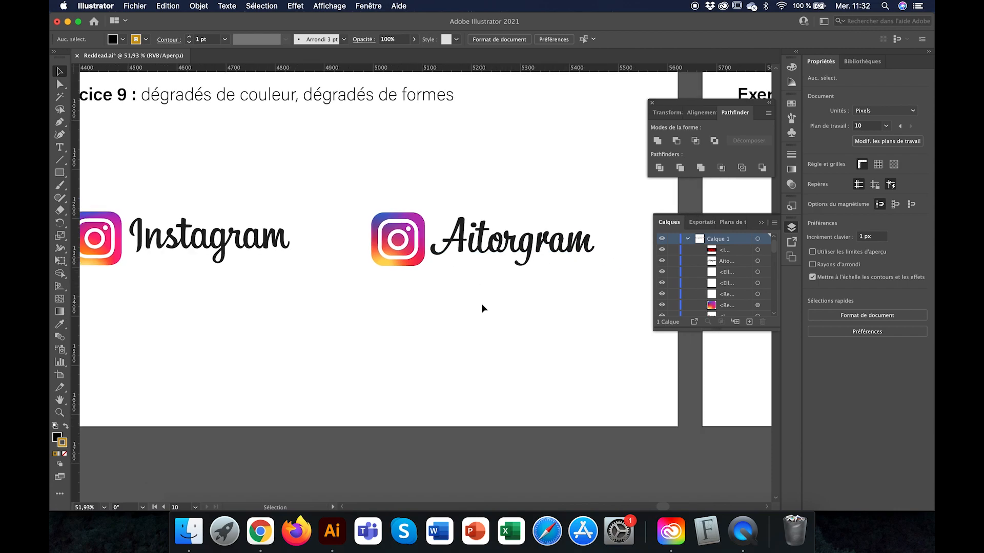
scroll(495, 281, "right", 2)
scroll(494, 281, "left", 4)
scroll(494, 281, "down", 1)
Step: Examine the Ben & Jerry's logo on the Exercise 10 artboard, including its badge shape and irregular orange outline
scroll(494, 282, "right", 10)
scroll(494, 281, "up", 1)
scroll(495, 281, "down", 2)
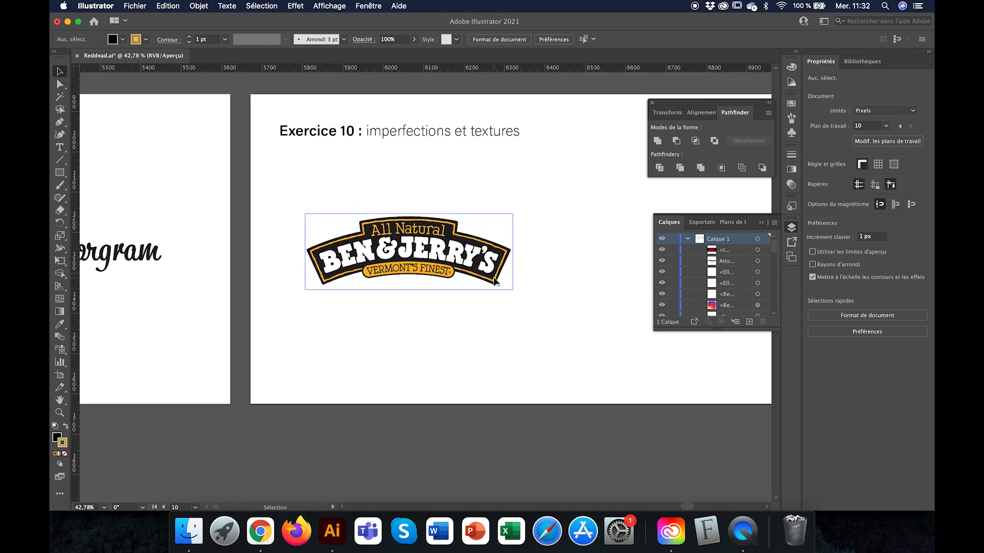
scroll(495, 282, "right", 5)
scroll(495, 282, "down", 1)
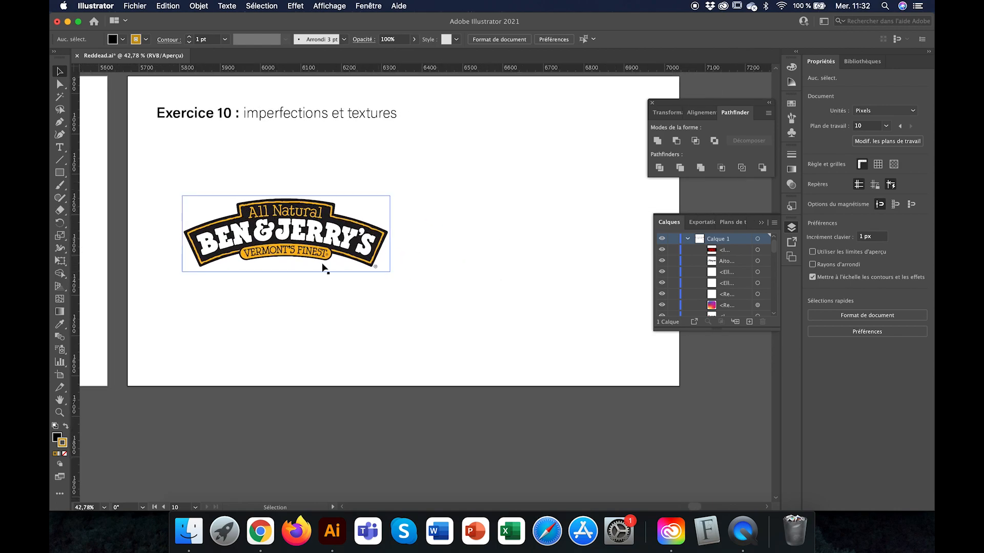
scroll(362, 213, "up", 1)
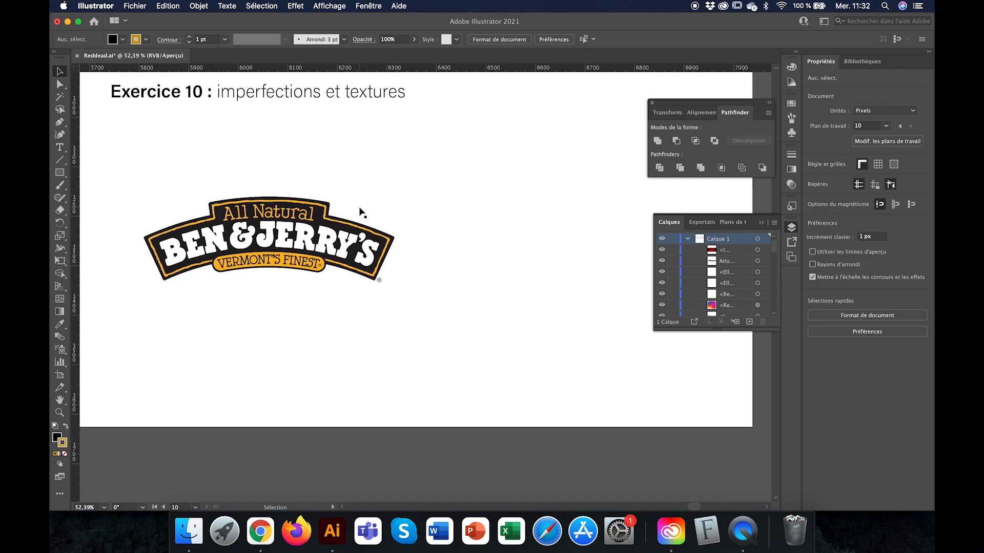
scroll(400, 239, "up", 4)
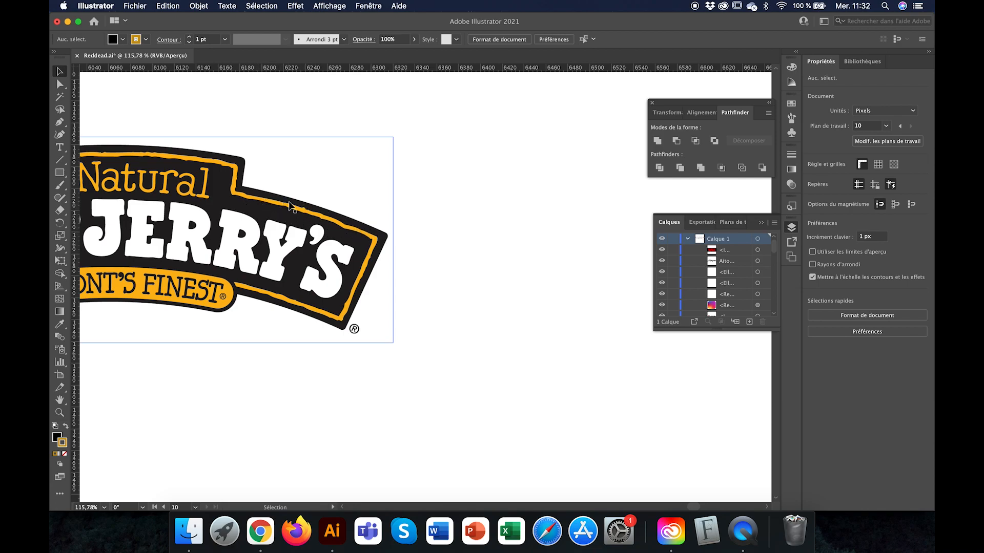
scroll(283, 239, "up", 5)
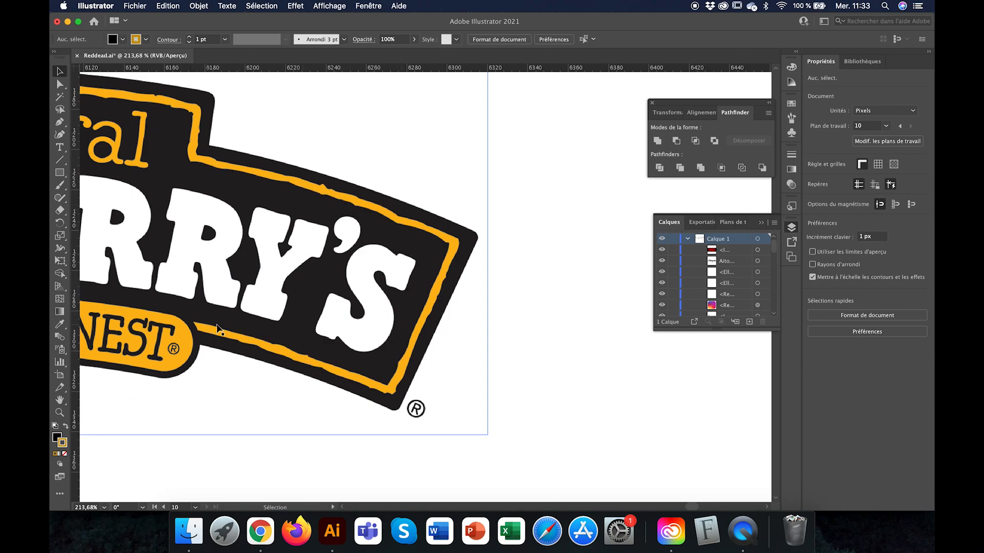
scroll(401, 292, "down", 4)
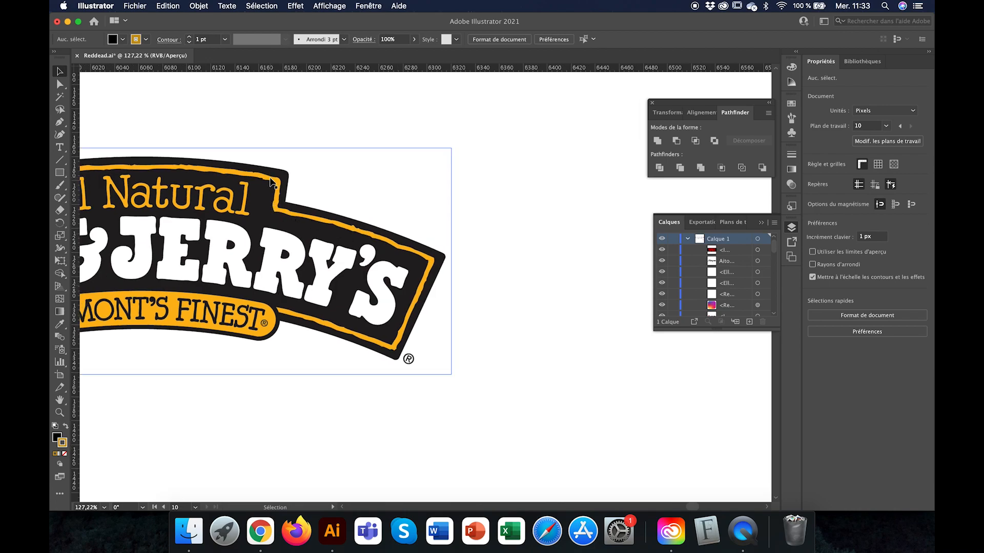
scroll(271, 182, "down", 4)
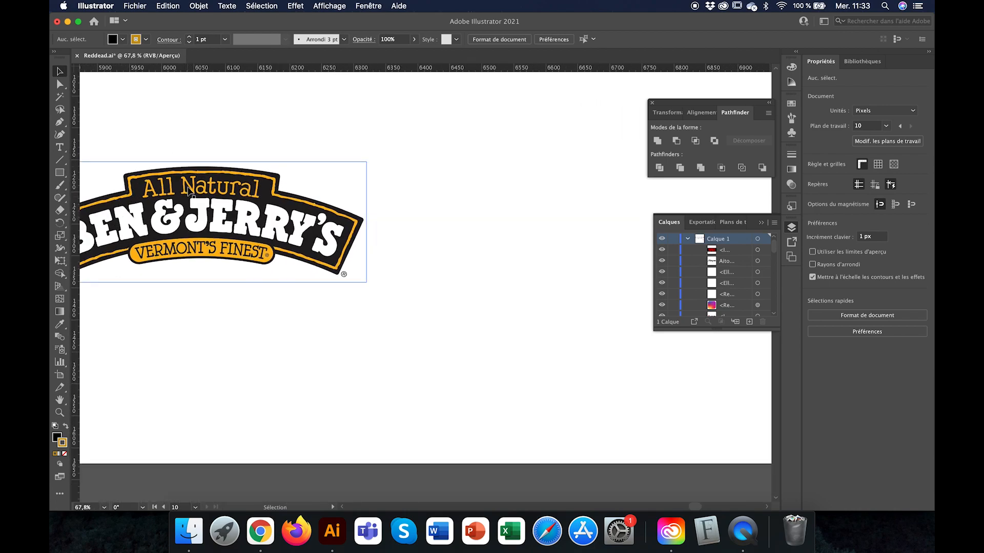
scroll(189, 192, "down", 3)
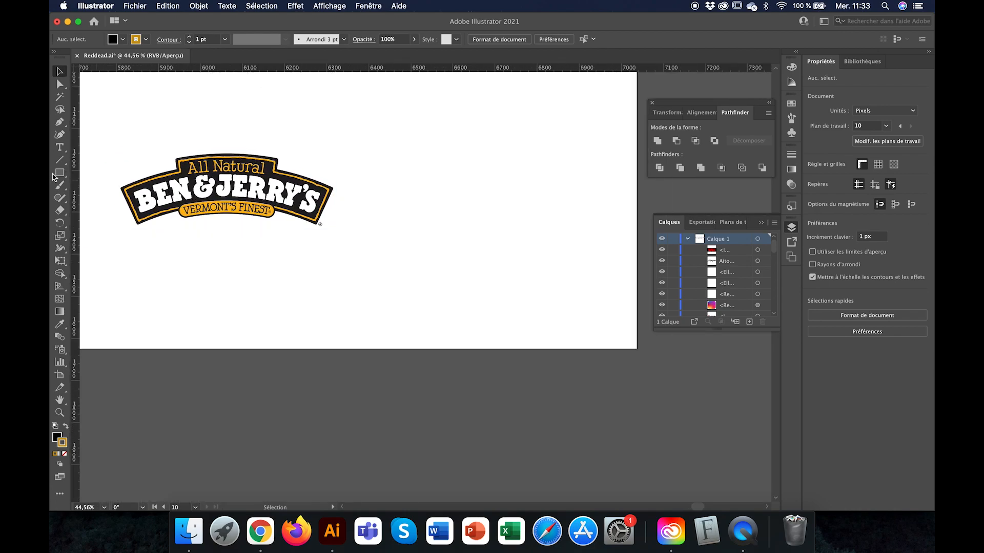
Step: Draw a rectangle about 421 × 96 px beside the Ben & Jerry's logo, overlapped by rectangles about 248 × 52 px above and 248 × 35 px below
left_click(58, 174)
left_click_drag(408, 180, 585, 220)
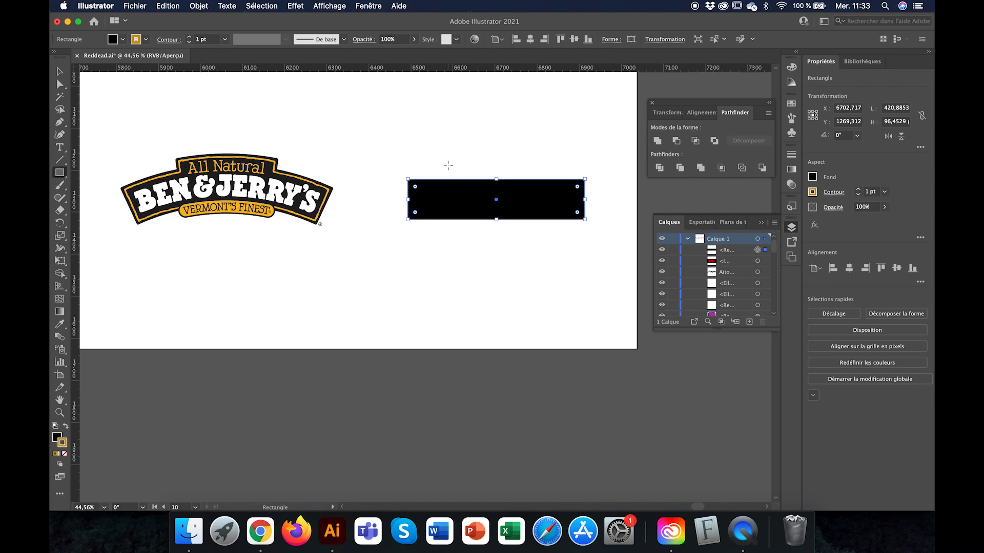
left_click_drag(448, 166, 552, 189)
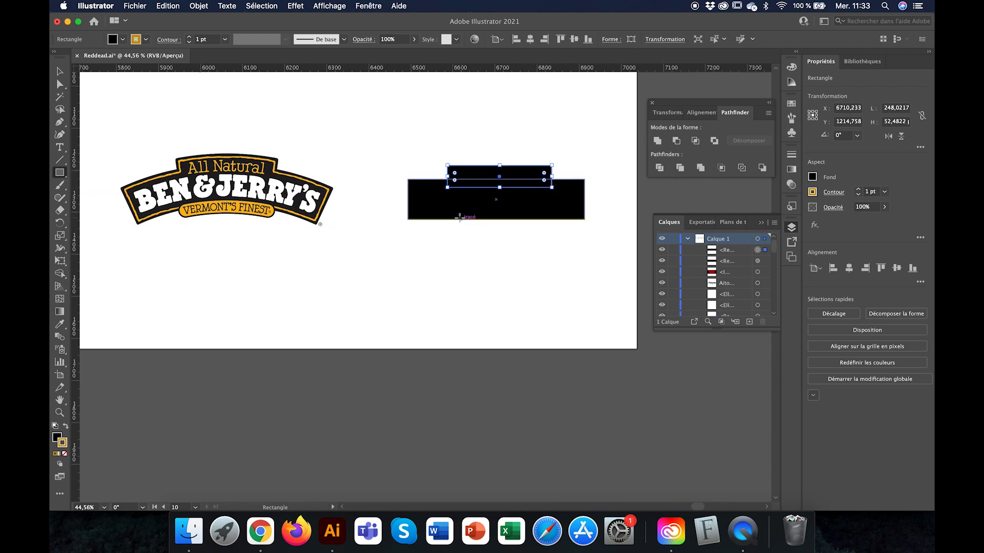
left_click_drag(447, 217, 553, 228)
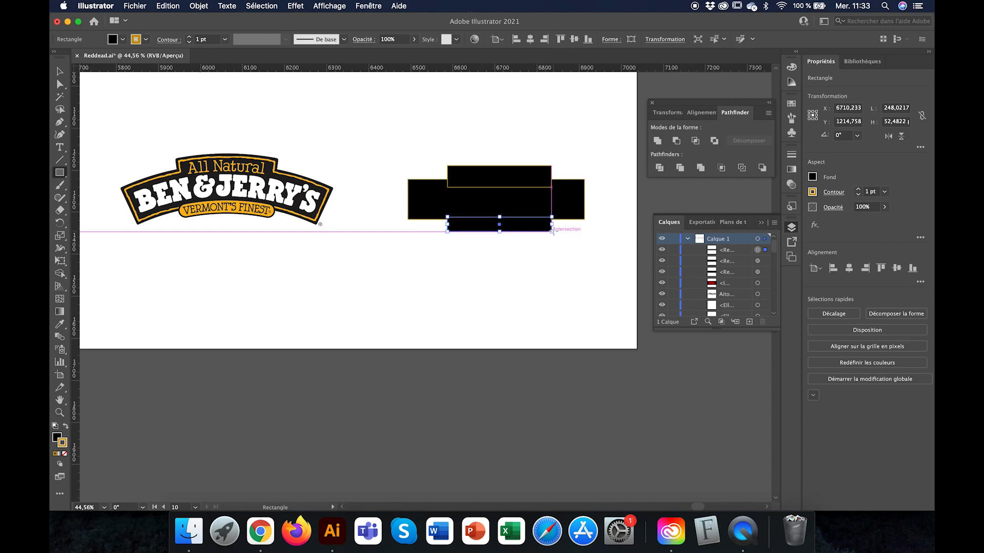
Step: Fully round the corners of the lower small rectangle and move it up 4 px into the large one
scroll(553, 227, "up", 1)
scroll(553, 227, "up", 5)
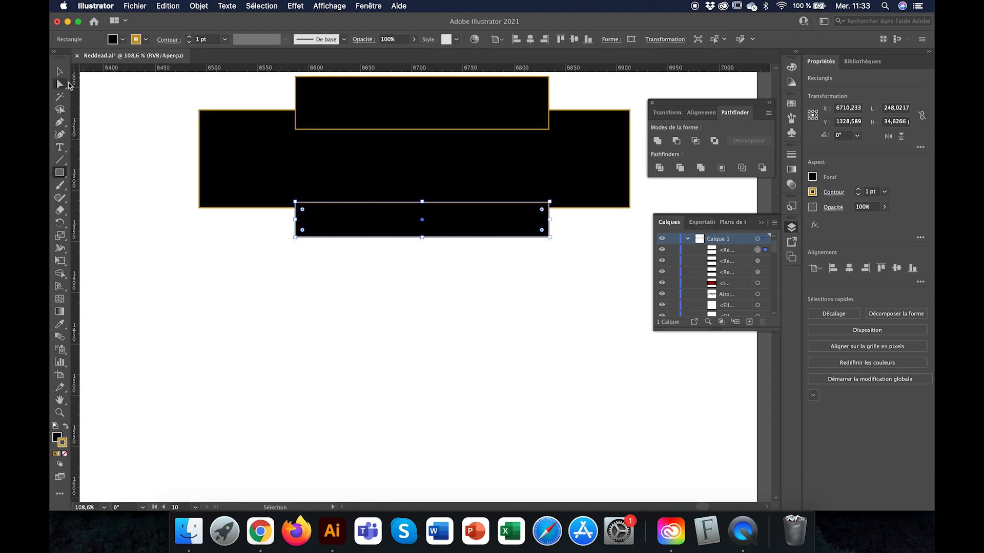
left_click(60, 72)
left_click_drag(303, 209, 355, 233)
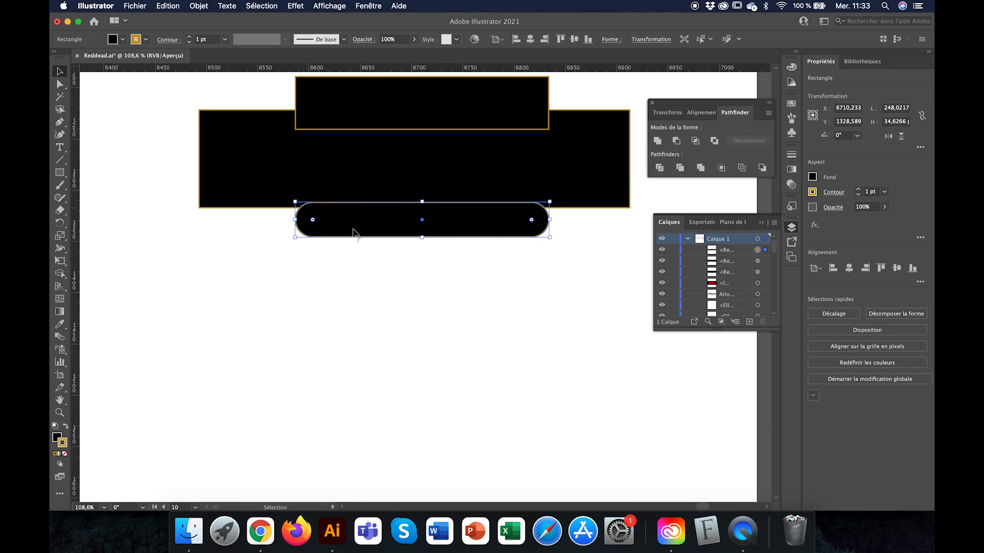
key("Up")
key("Up")
key("Up")
key("Up")
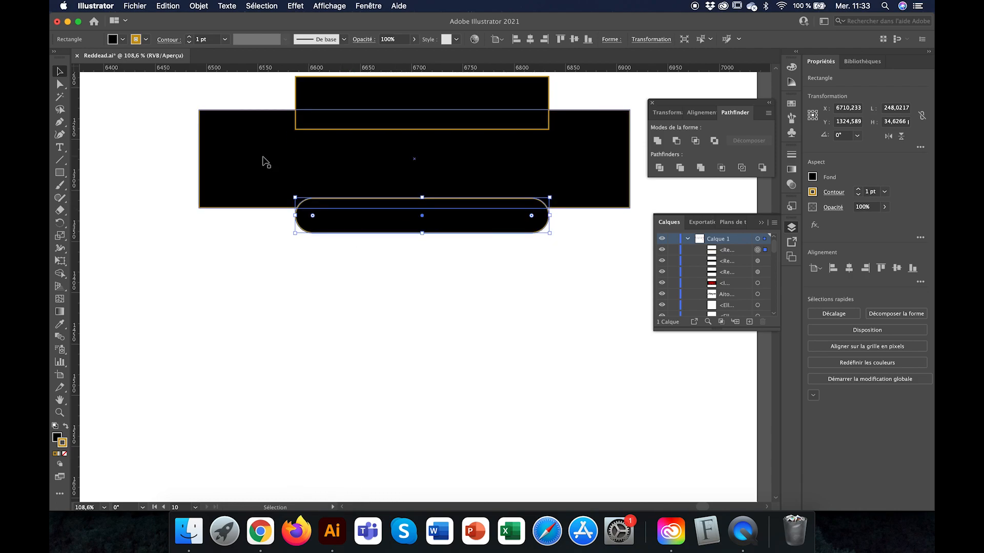
Step: Remove the stroke from all three black rectangles
left_click(262, 161, "shift")
left_click(341, 95, "shift")
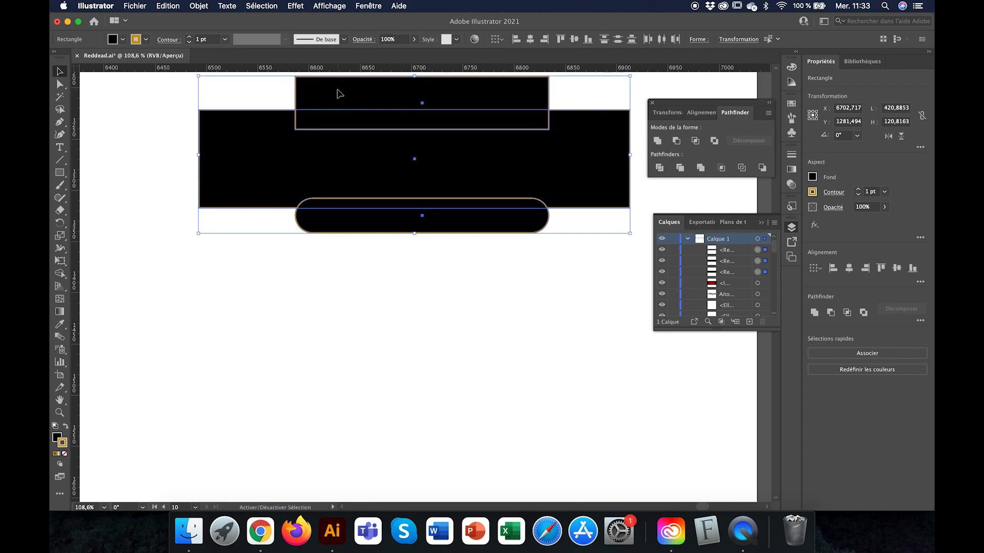
left_click(64, 456)
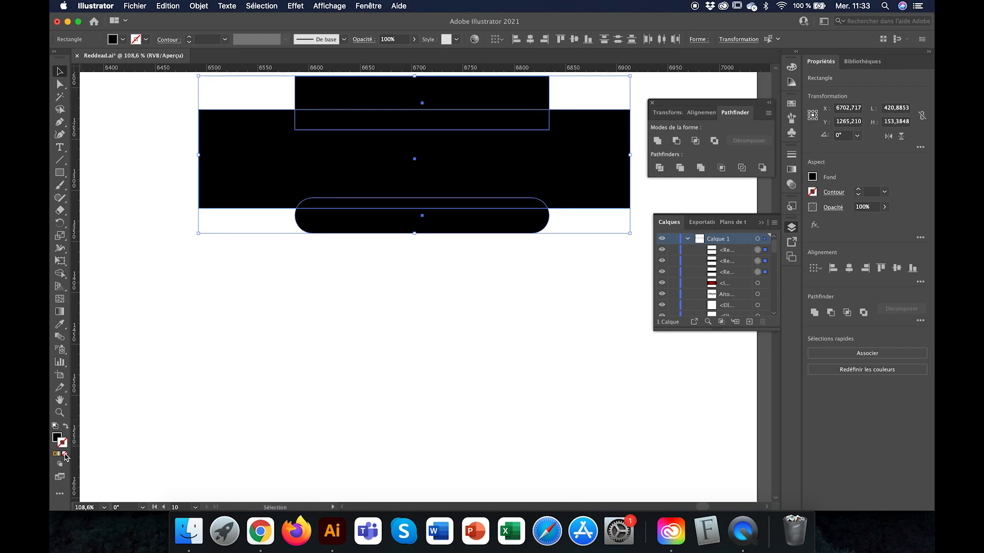
left_click(371, 319)
Step: Unite the three black rectangles into a single badge shape with Pathfinder
scroll(427, 179, "down", 3)
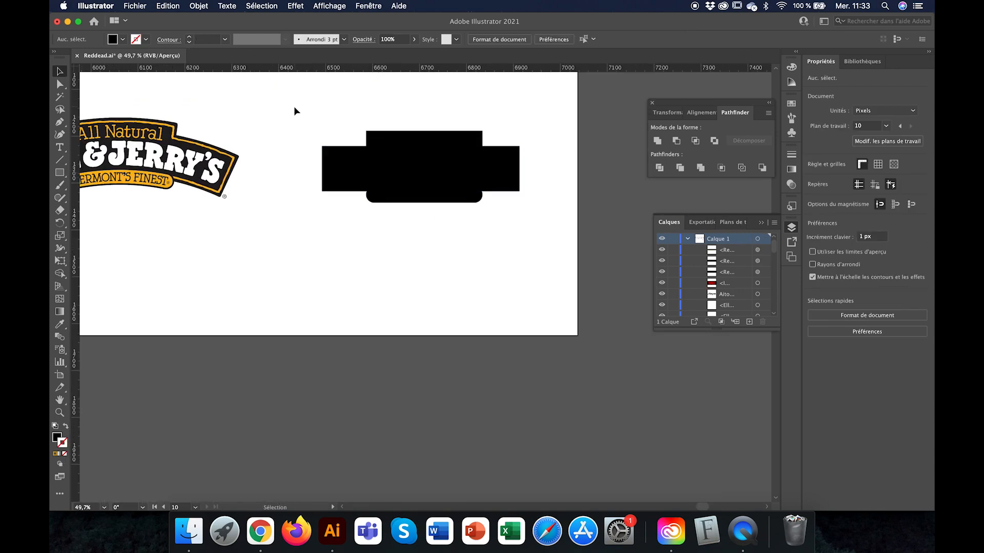
left_click_drag(320, 124, 533, 251)
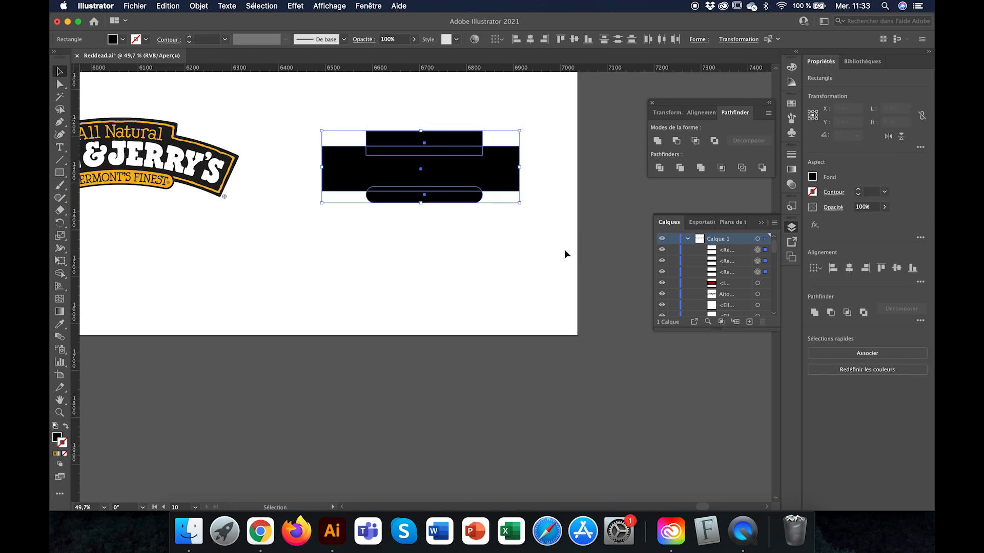
left_click(656, 143)
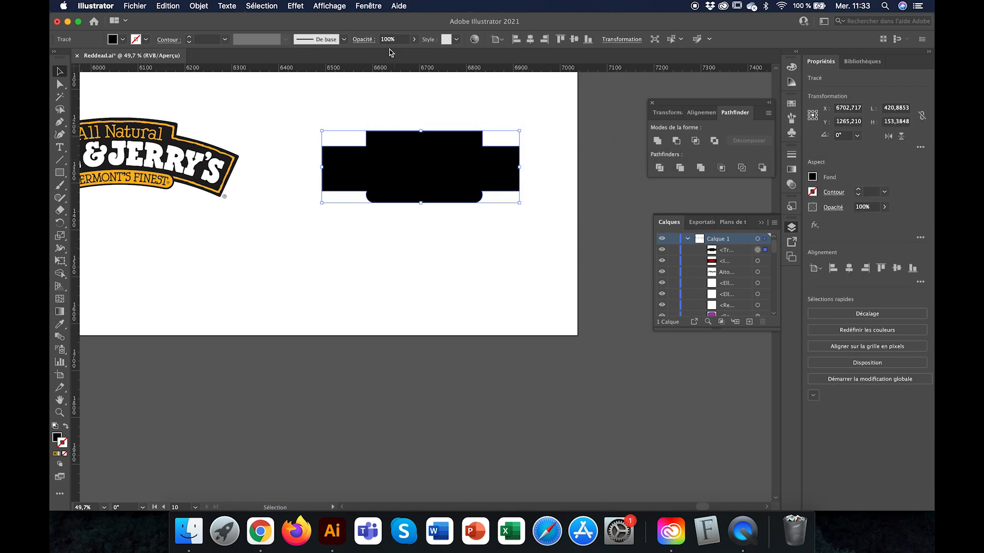
Step: Apply a horizontal Arc warp effect with an 18% bend (Inflexion) to the united badge shape
left_click(264, 6)
mouse_move(293, 6)
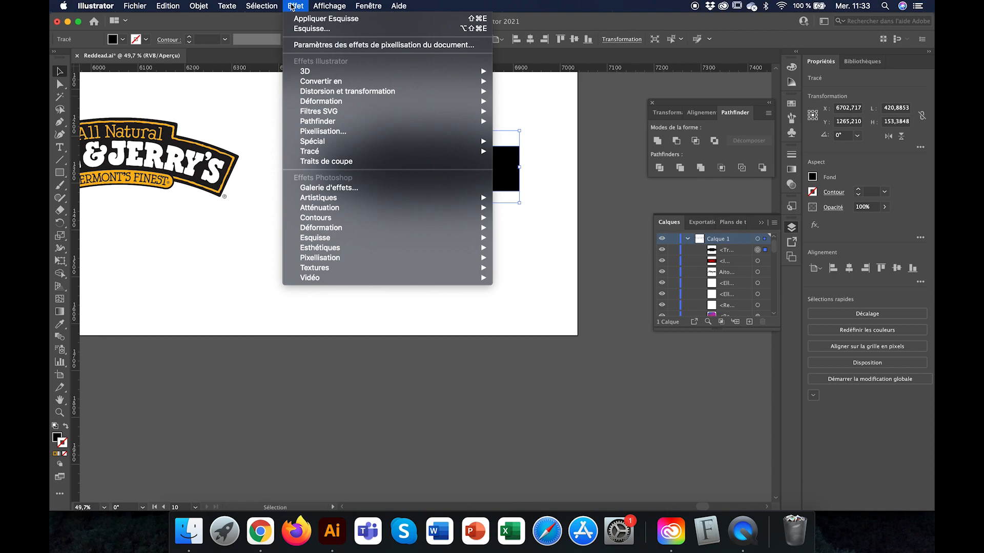
mouse_move(365, 95)
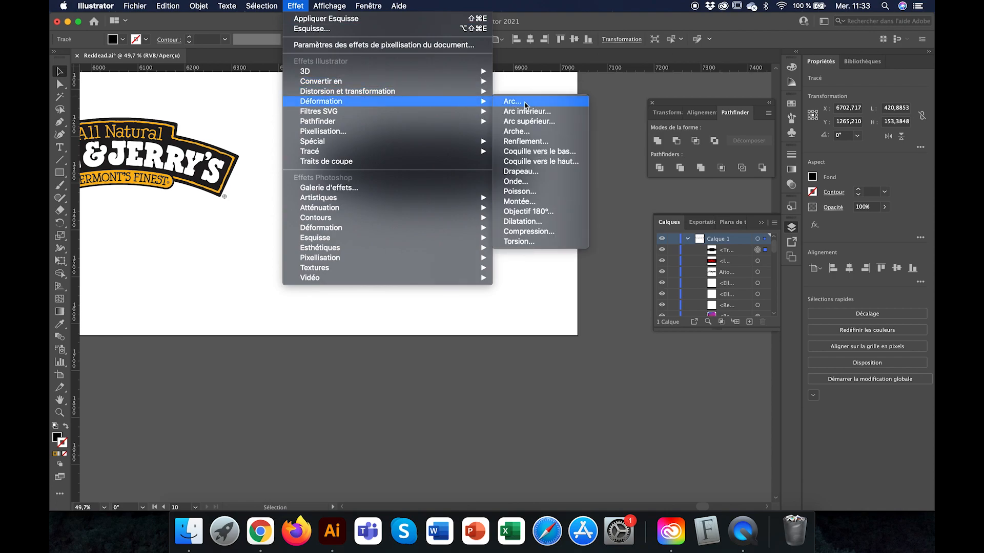
left_click(523, 102)
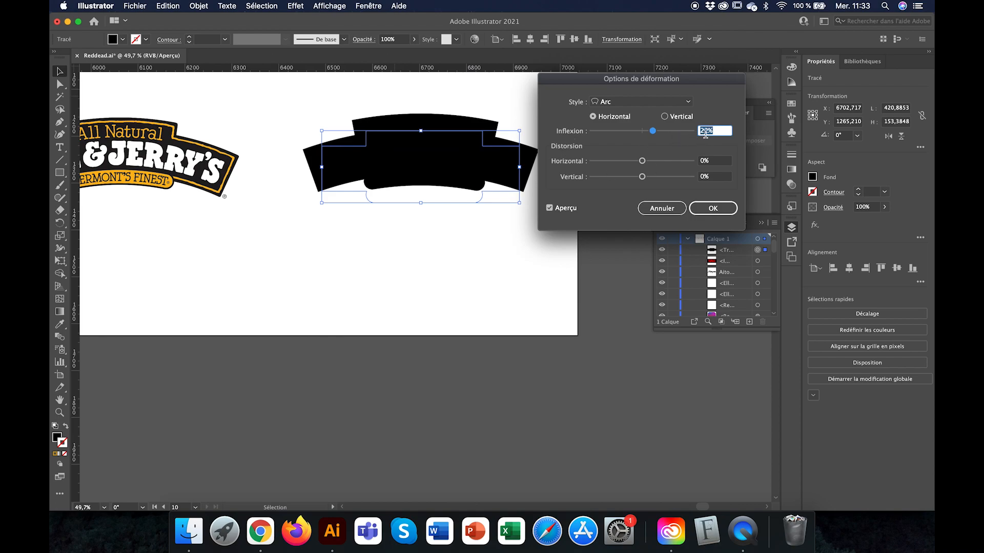
key("Down")
key("Down")
key("Down")
key("Down")
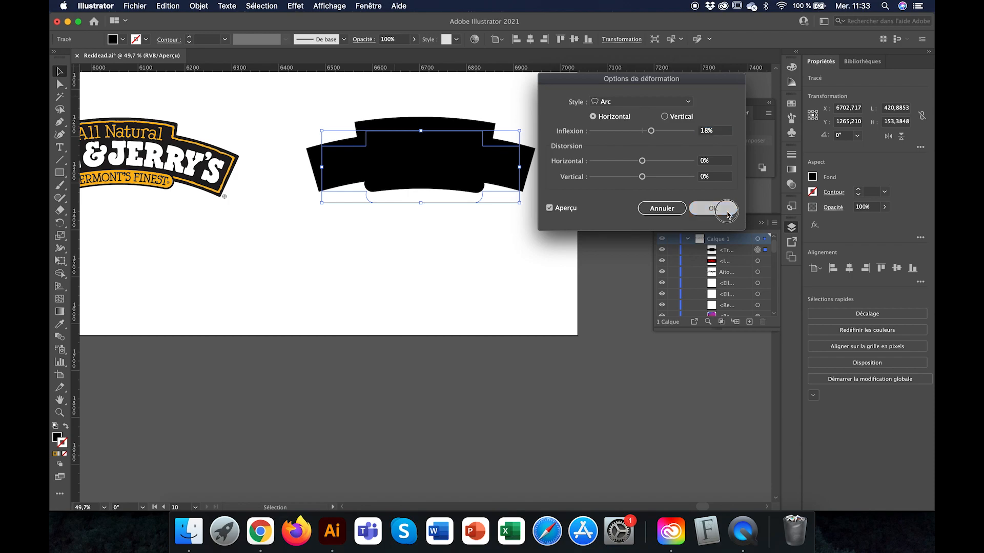
left_click(722, 209)
left_click(421, 235)
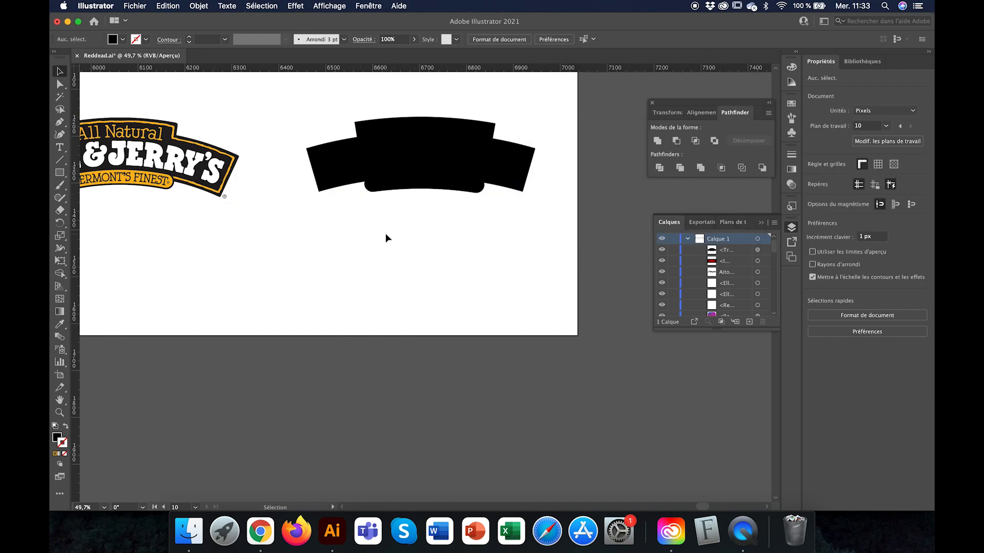
Step: Select the warped black badge and display its Aspect (Appearance) attributes beneath it on the canvas
scroll(503, 163, "up", 3)
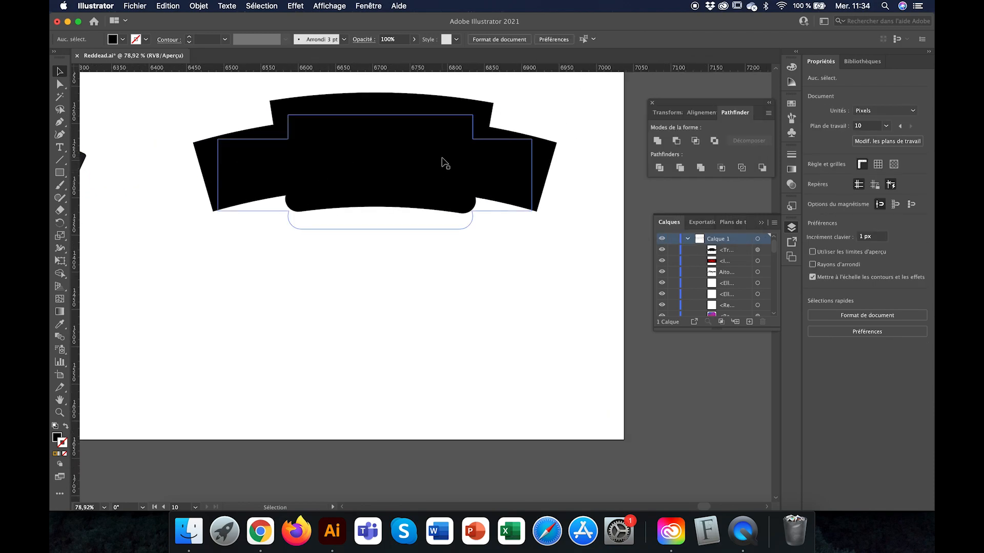
left_click(338, 158)
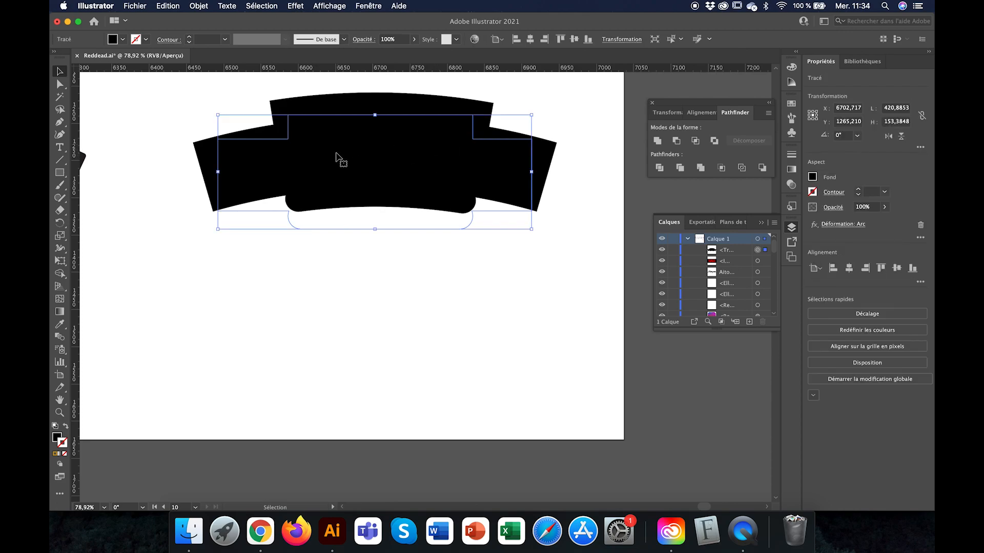
scroll(337, 155, "down", 1)
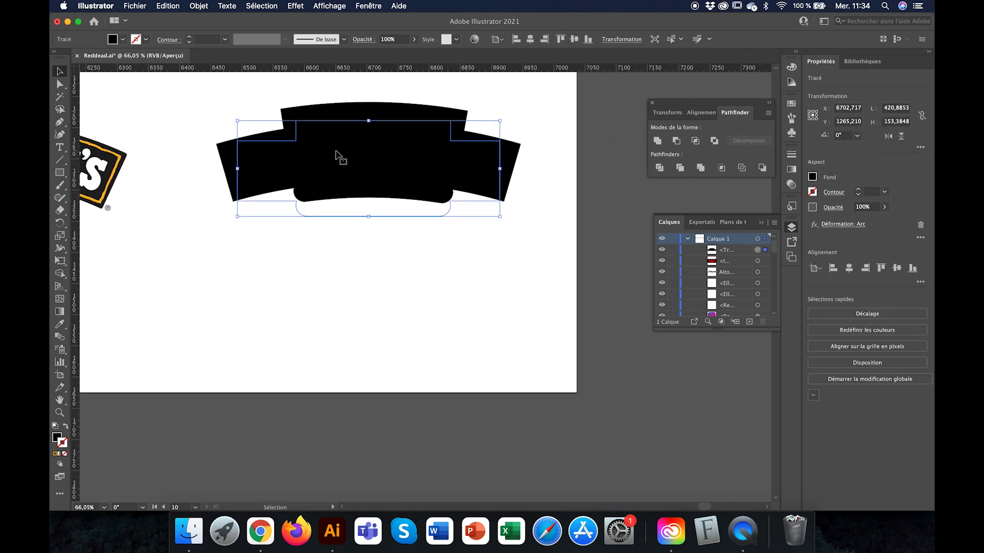
left_click(369, 7)
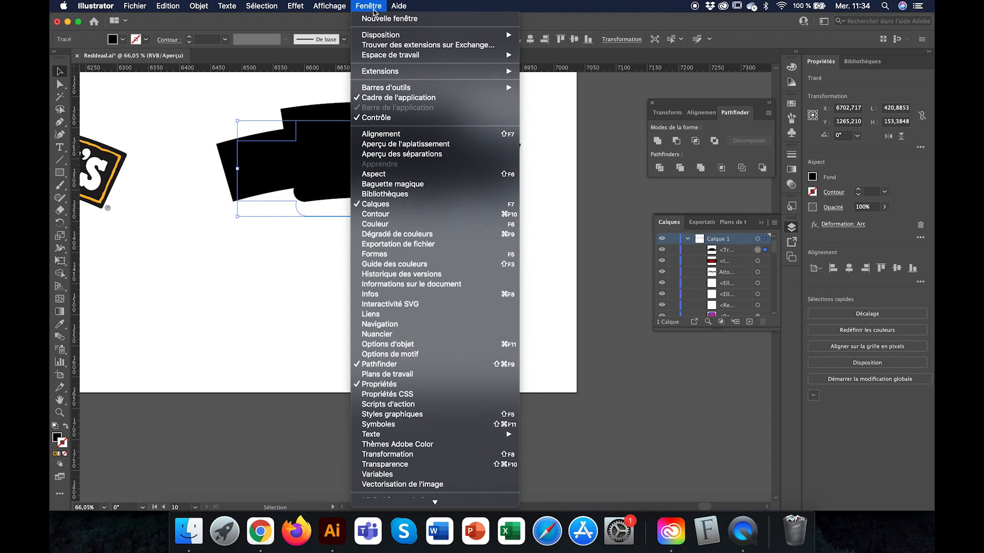
left_click(393, 175)
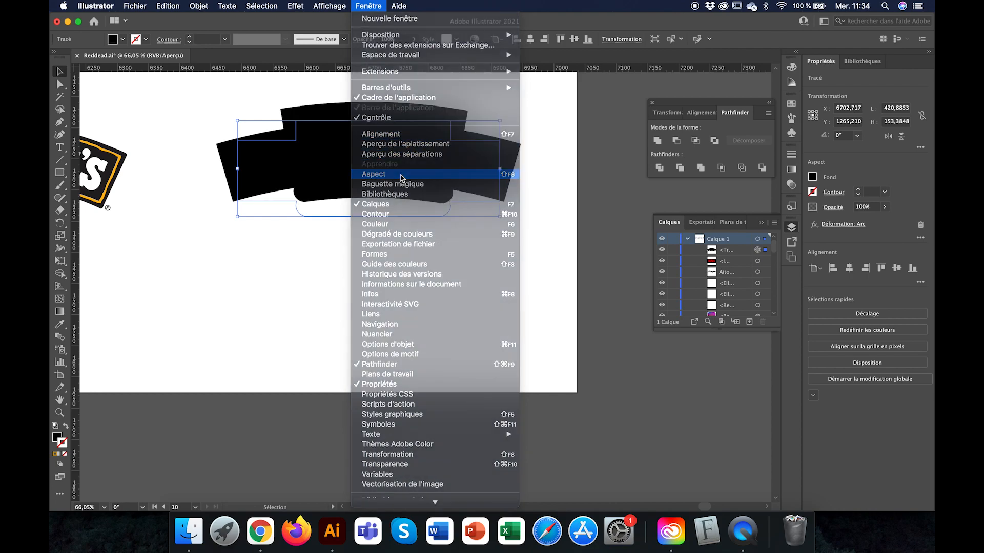
left_click_drag(658, 294, 550, 253)
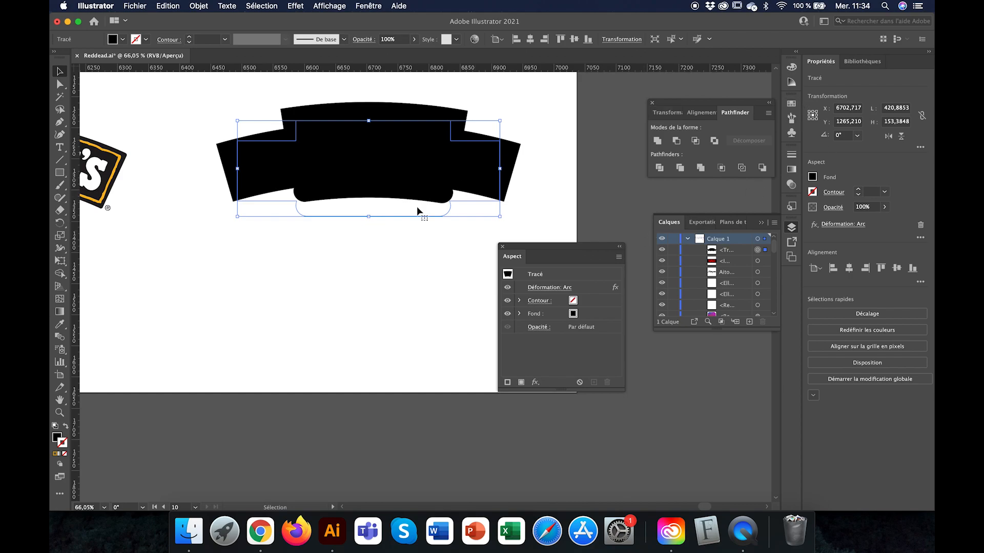
Step: Apply a gold stroke to the badge from the Métaux swatch library and add another gold from it to the document swatches
left_click(793, 104)
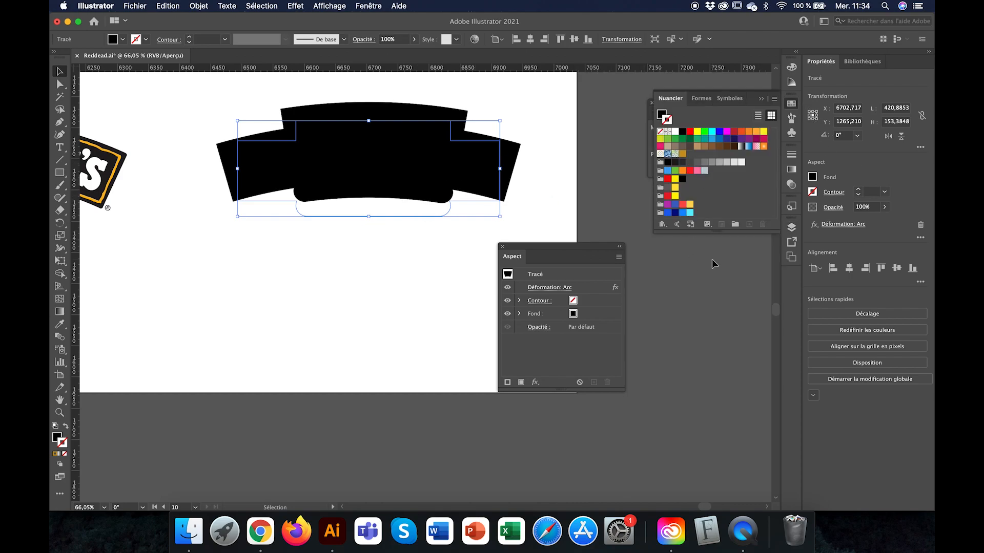
left_click(663, 223)
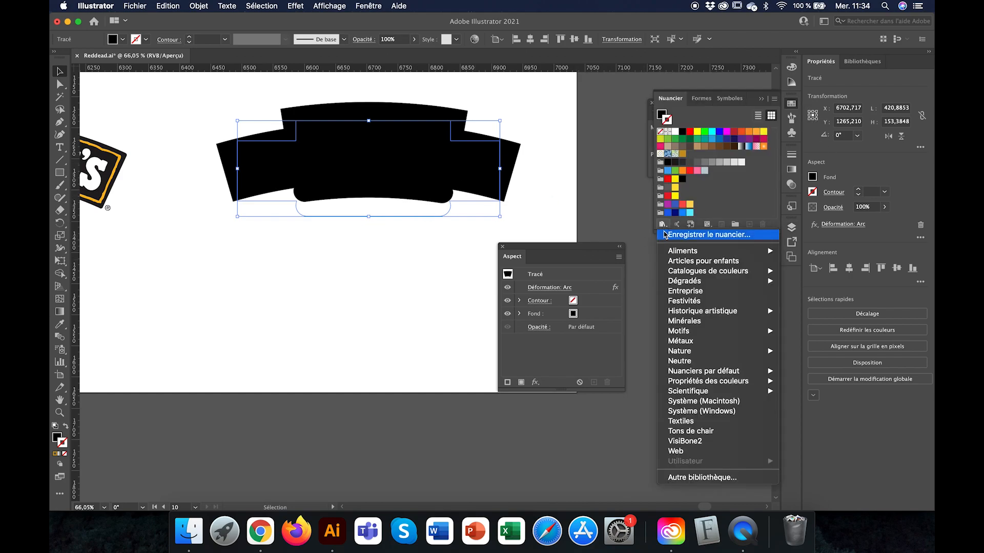
left_click(700, 346)
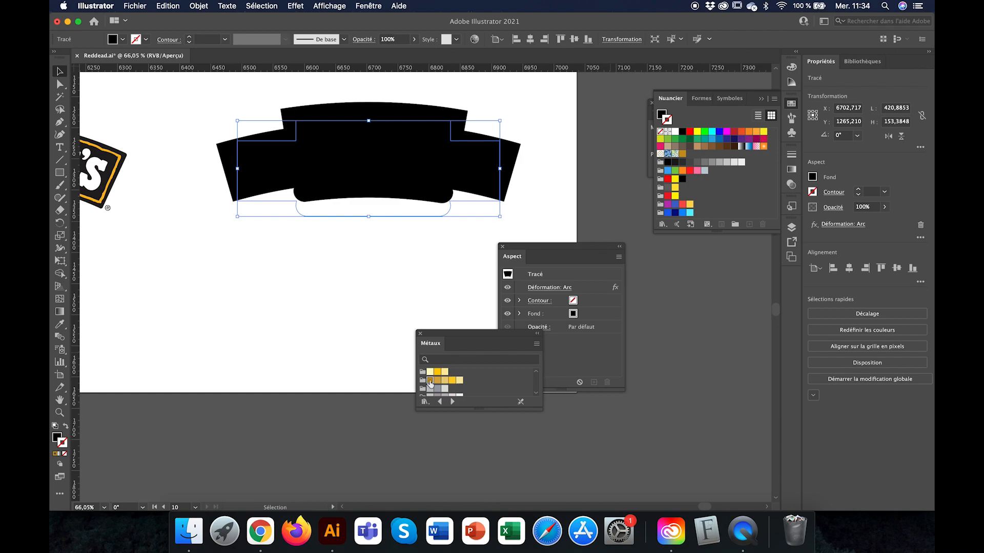
left_click(430, 381)
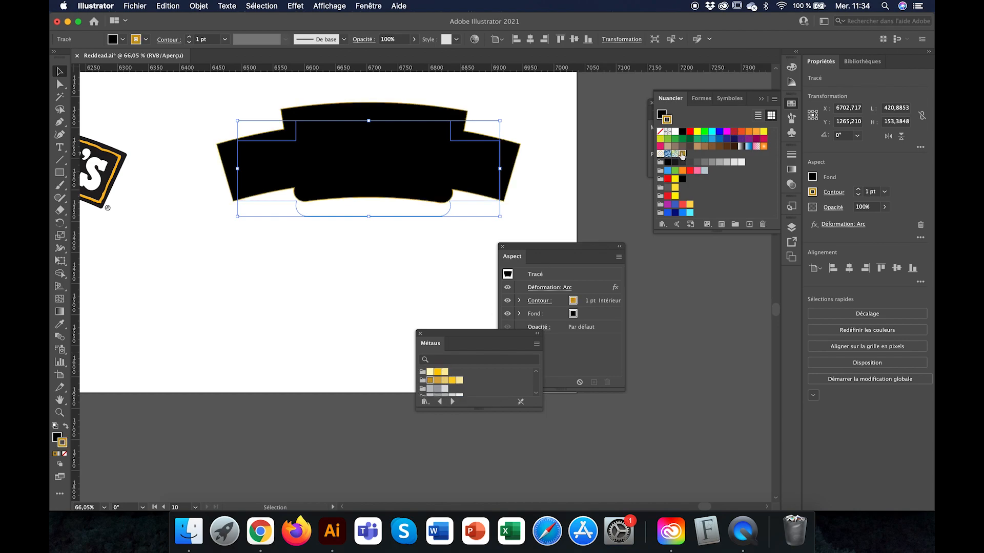
left_click_drag(437, 380, 695, 160)
left_click(420, 334)
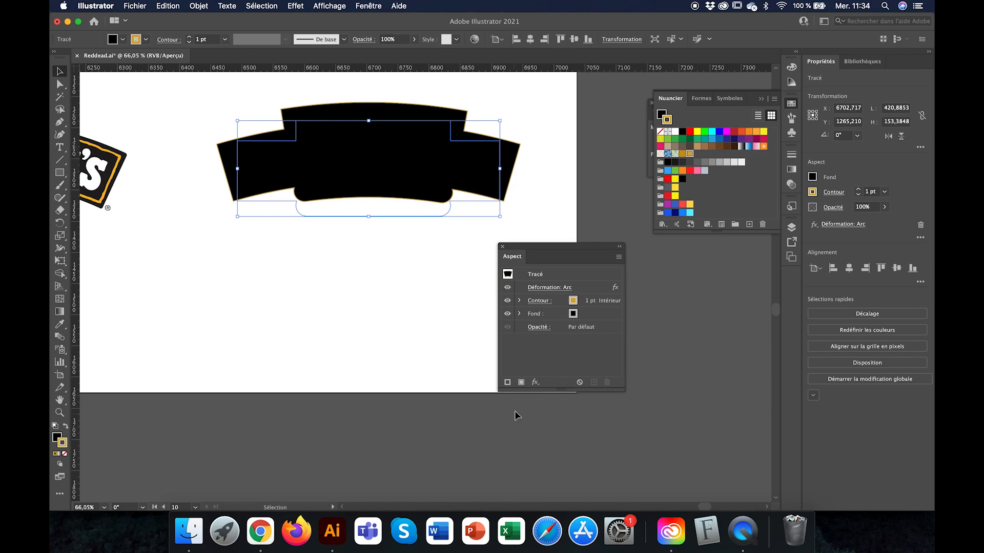
Step: Recolour the badge's stroke with the darker gold swatch and set its weight to 5 pt
left_click(591, 315)
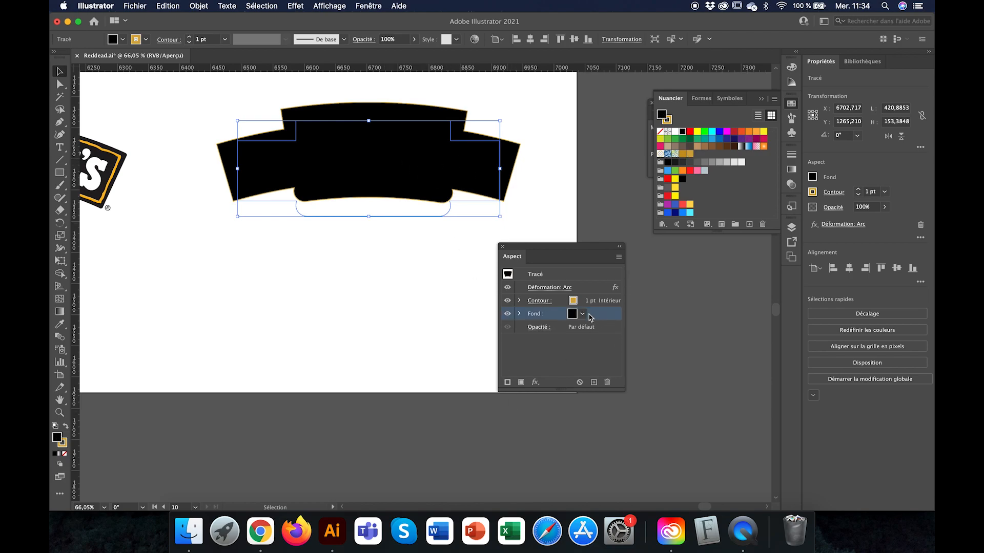
left_click(583, 305)
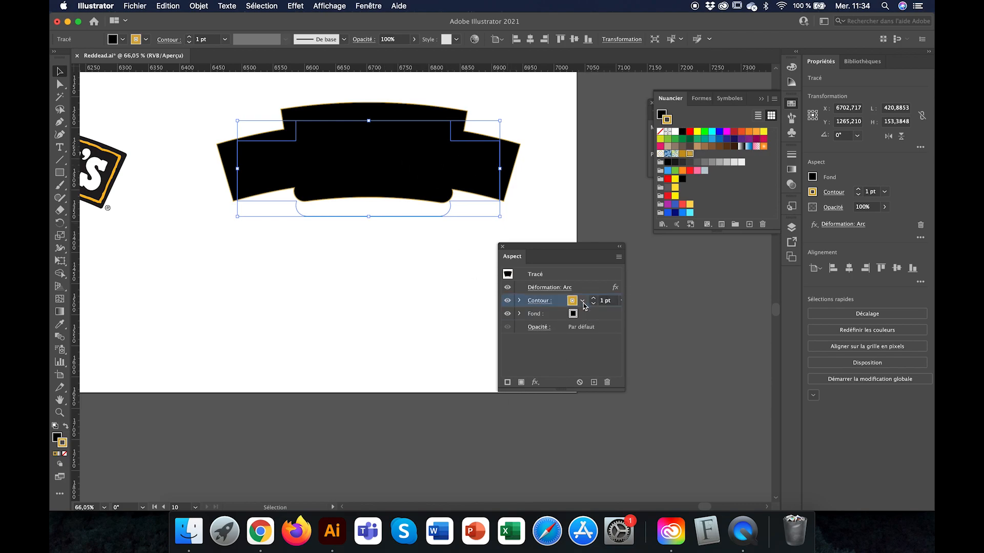
left_click(582, 302)
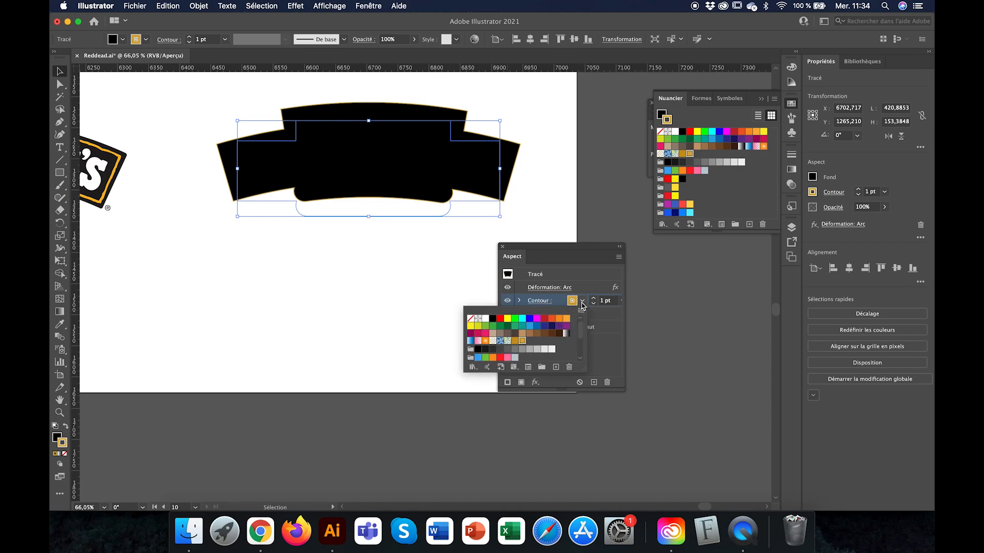
left_click(515, 341)
left_click(593, 299)
left_click(593, 299)
left_click(594, 300)
left_click(594, 300)
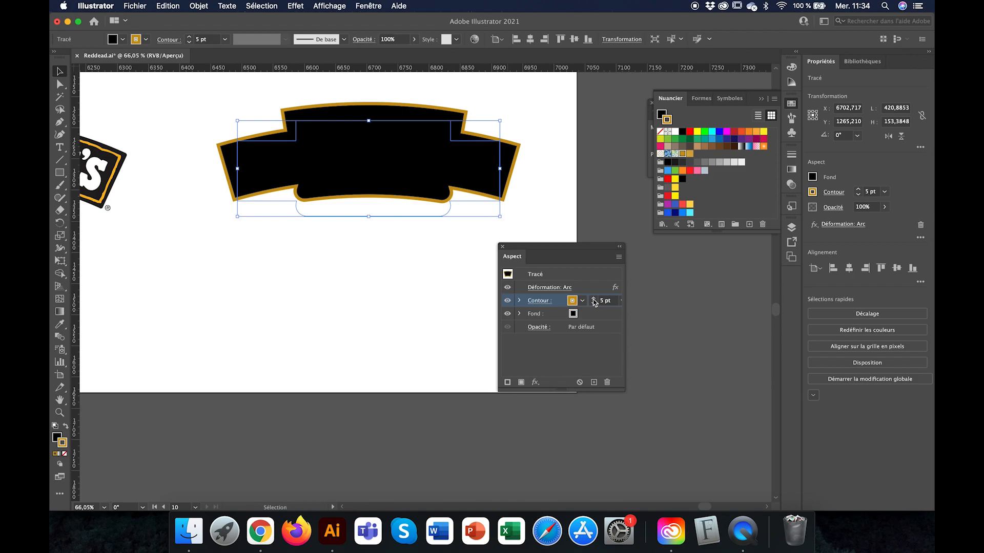
left_click(538, 302)
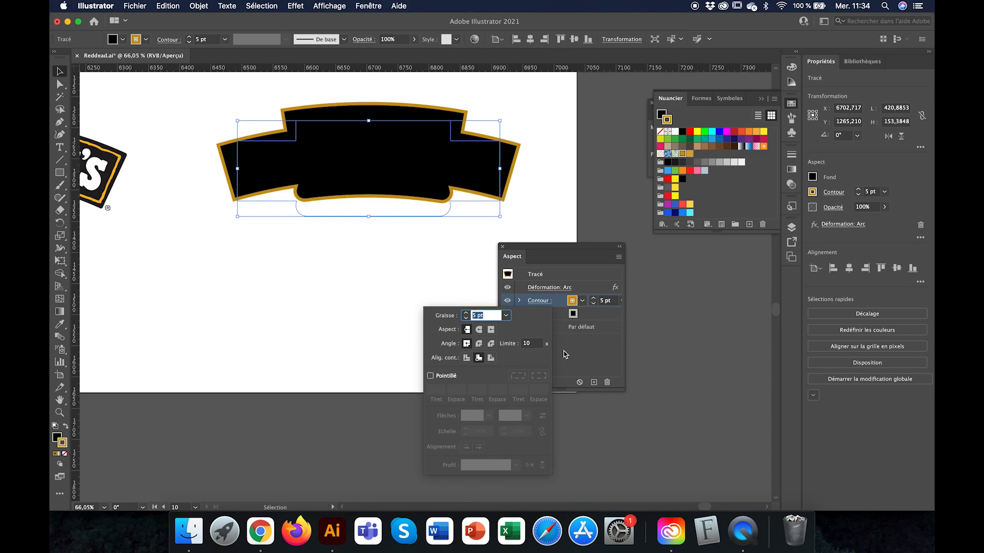
left_click(595, 310)
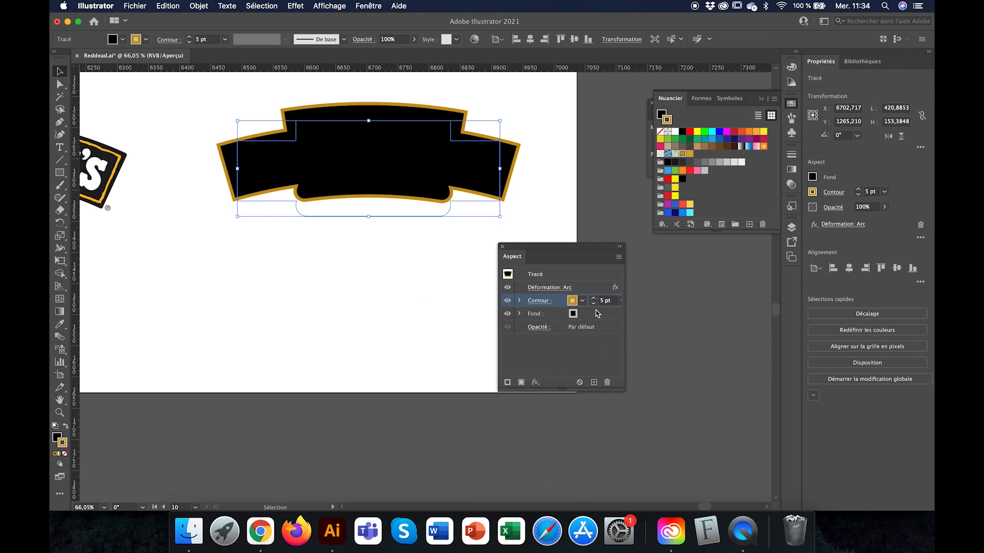
Step: Add a second stroke above the gold one on the badge and colour it black
left_click(508, 383)
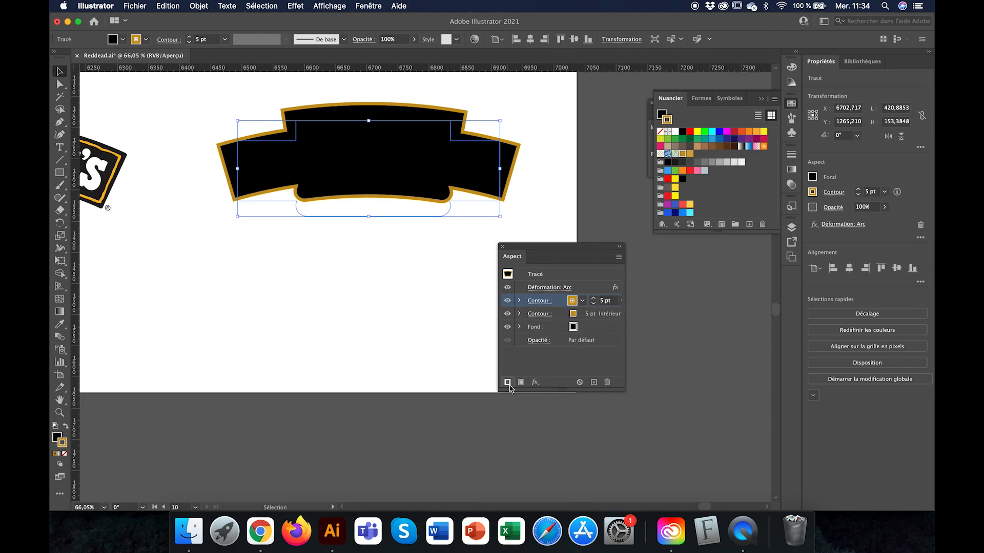
left_click(582, 301)
left_click(493, 323)
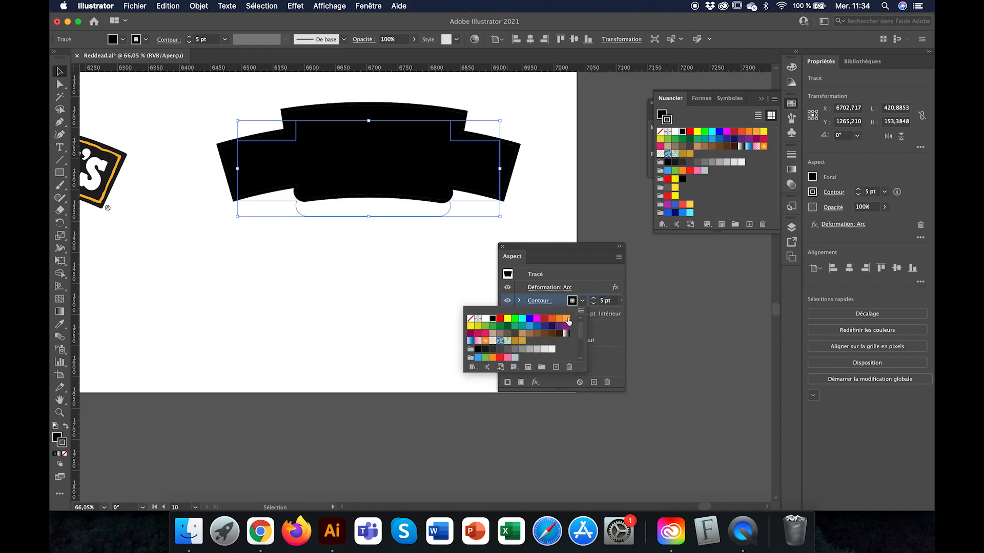
left_click(620, 315)
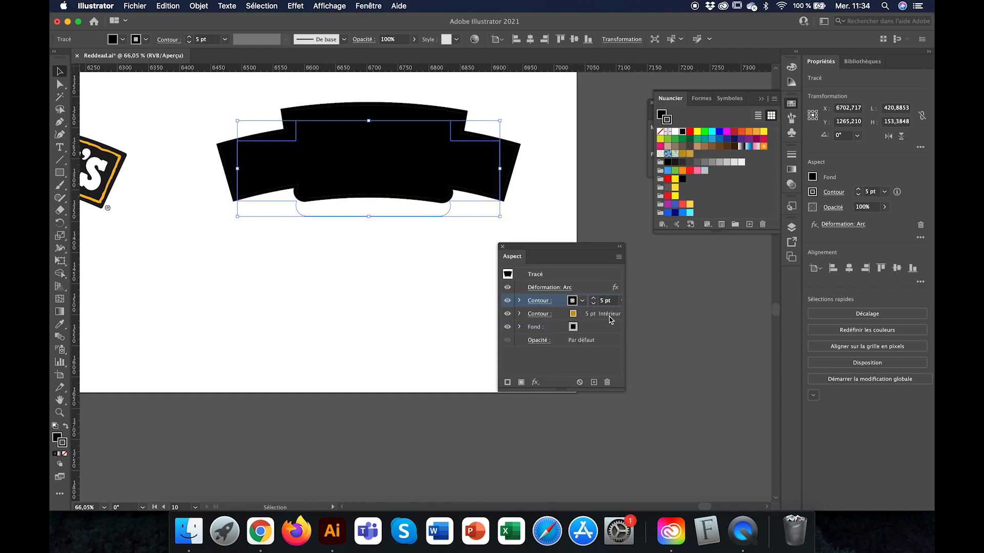
Step: Align the badge's black stroke to the centre of its path
left_click(538, 301)
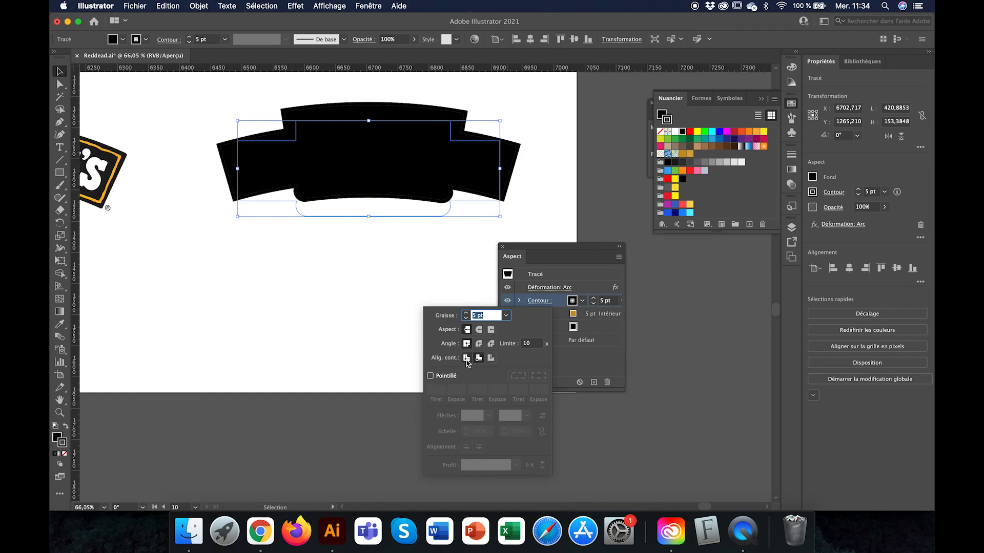
left_click(466, 358)
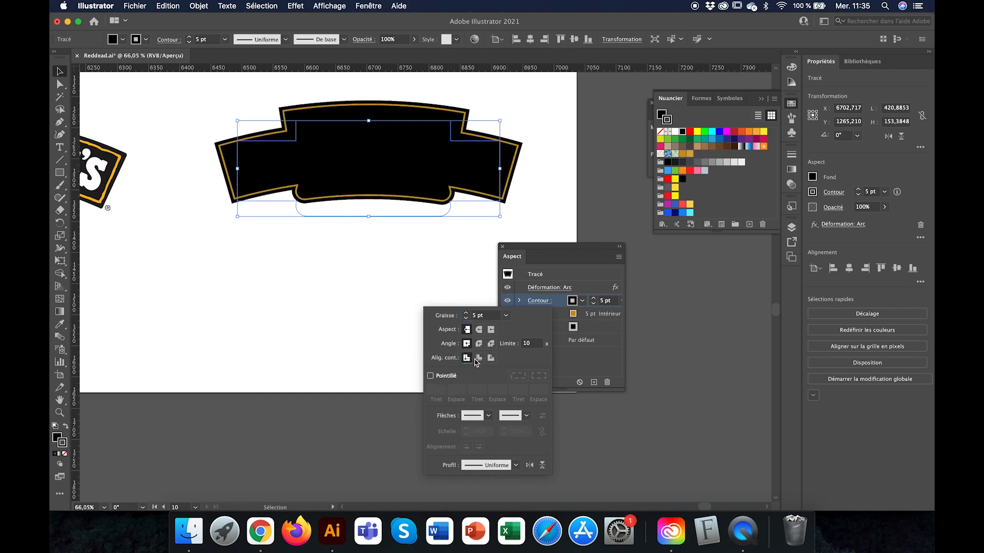
left_click(595, 303)
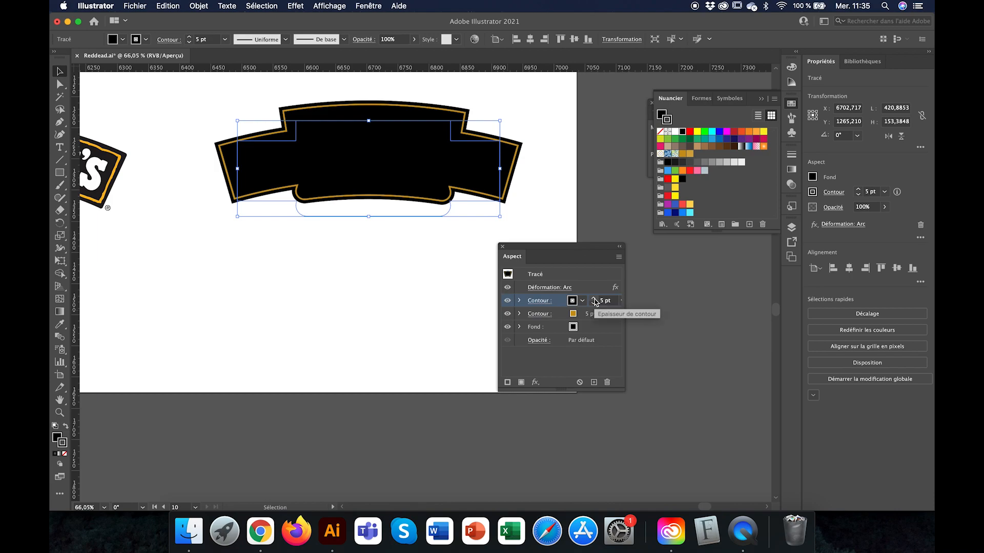
Step: Compare the badge's double outline with the border of the reference Ben & Jerry's logo
left_click(420, 279)
scroll(304, 170, "down", 3)
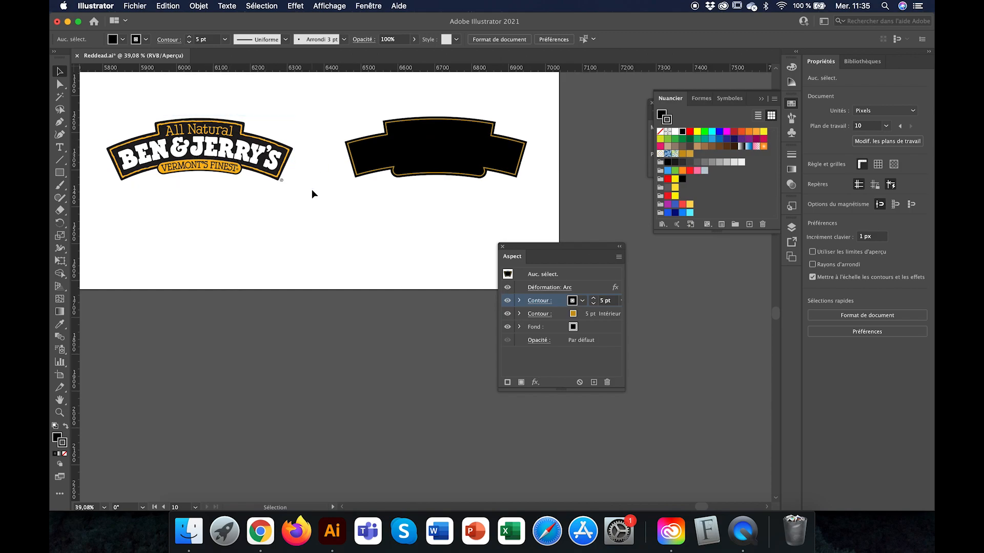
scroll(312, 184, "up", 2)
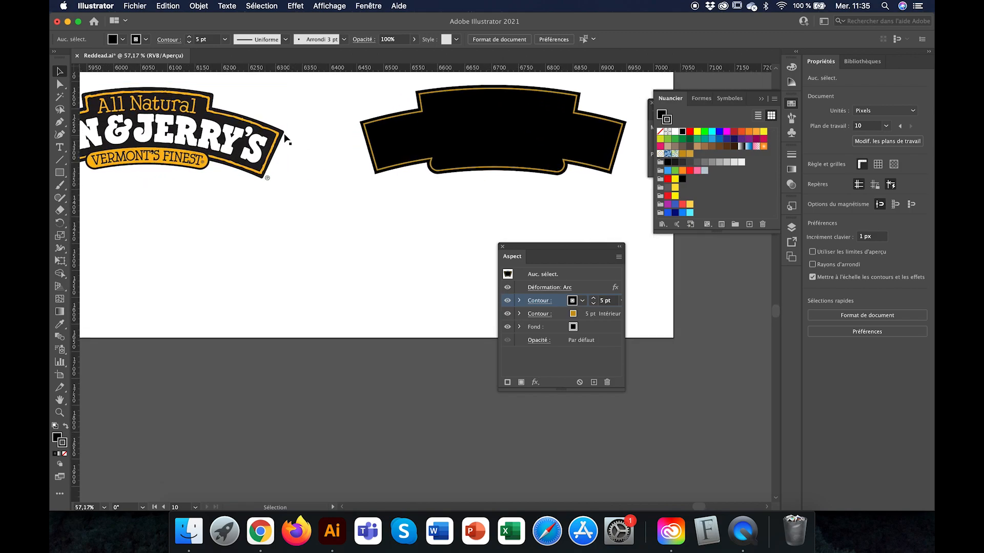
scroll(285, 136, "right", 5)
scroll(284, 136, "up", 2)
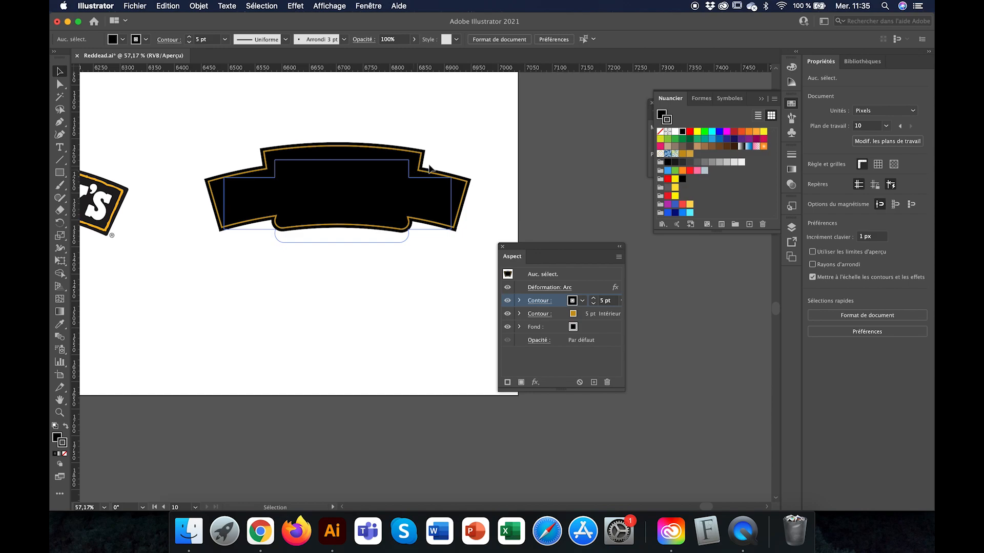
scroll(430, 169, "up", 3)
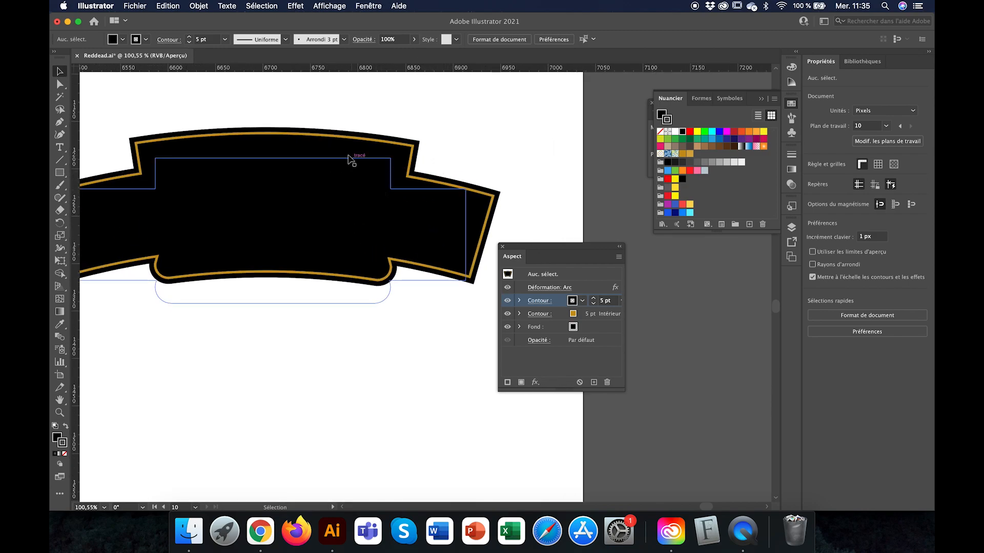
scroll(351, 158, "left", 10)
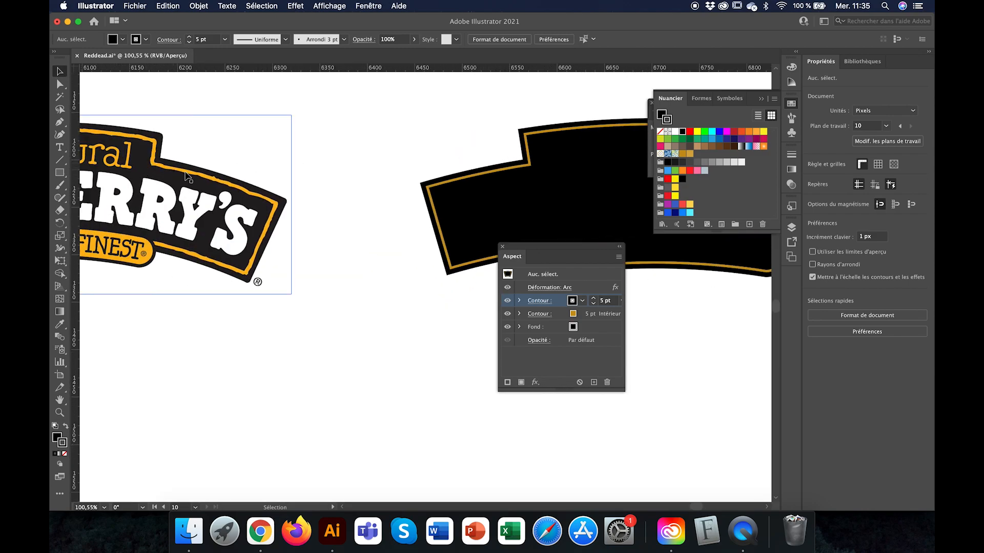
scroll(309, 189, "right", 6)
Step: Set the weight of the badge's gold stroke to 6 pt
left_click(605, 319)
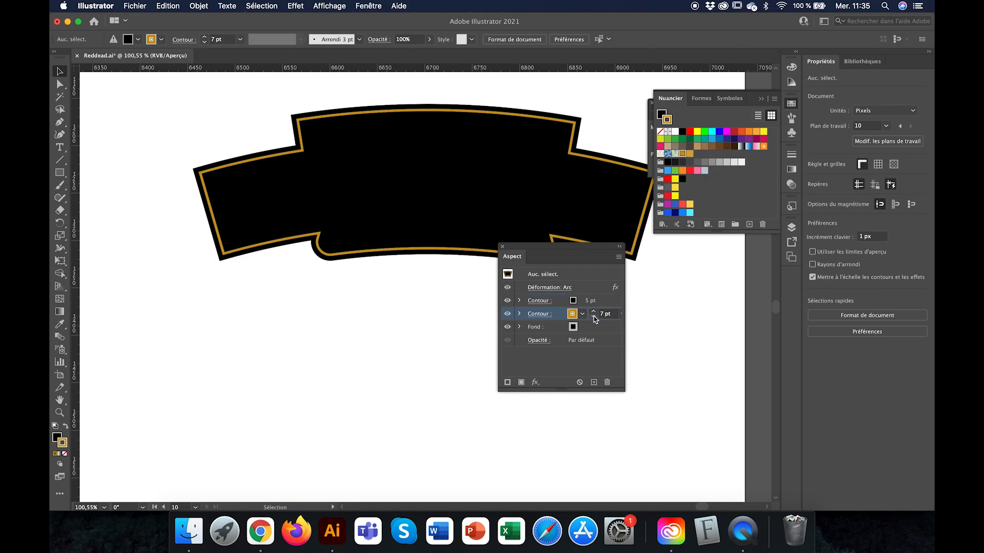
left_click(431, 168)
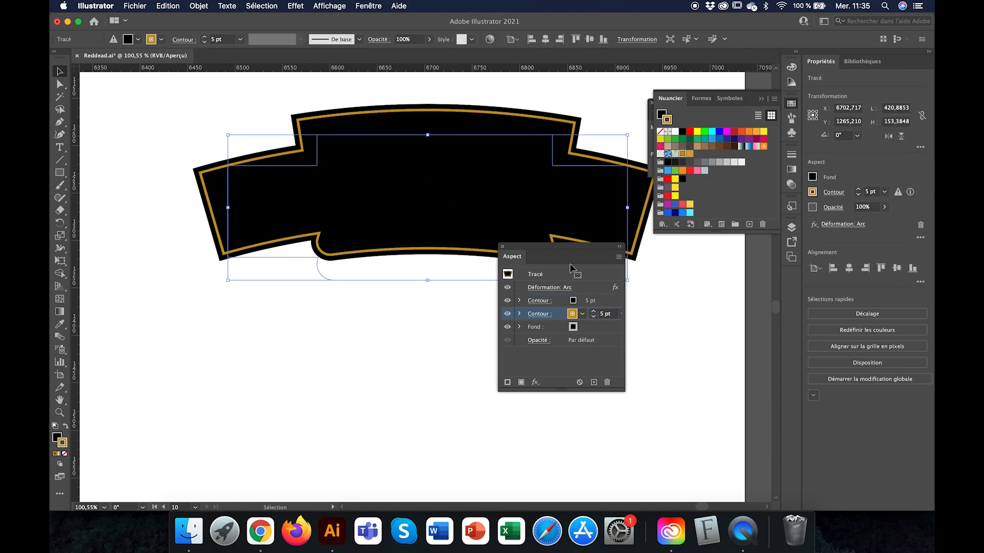
left_click(594, 312)
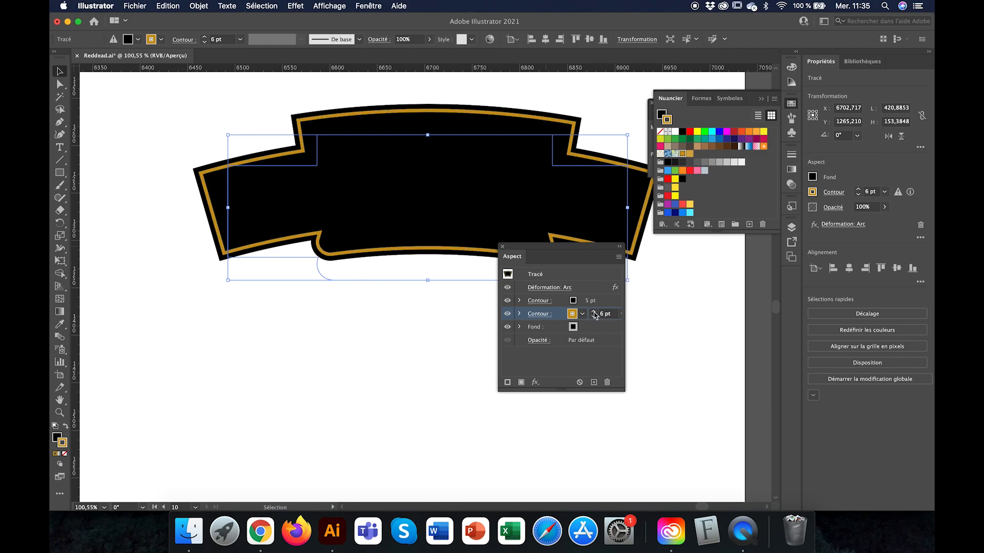
left_click(375, 331)
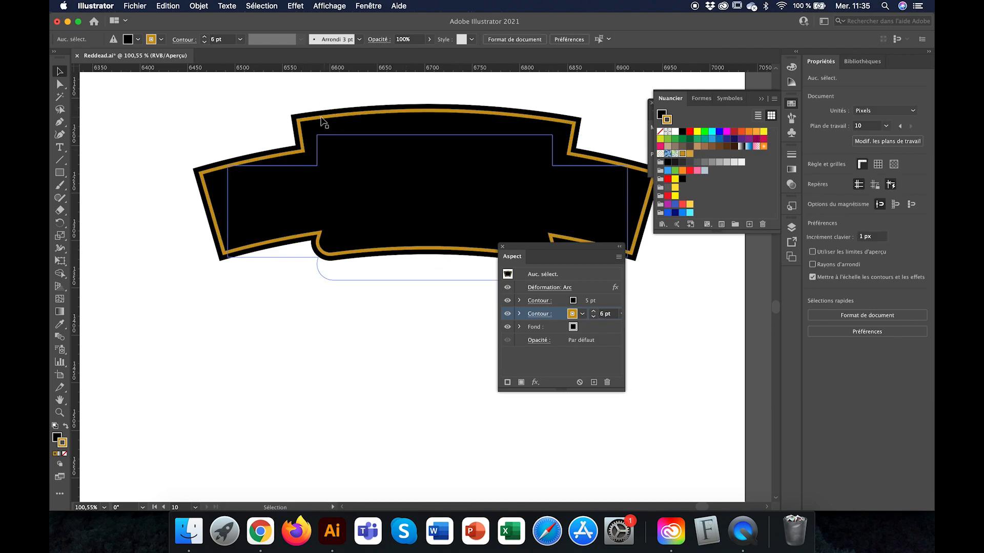
scroll(310, 126, "up", 5)
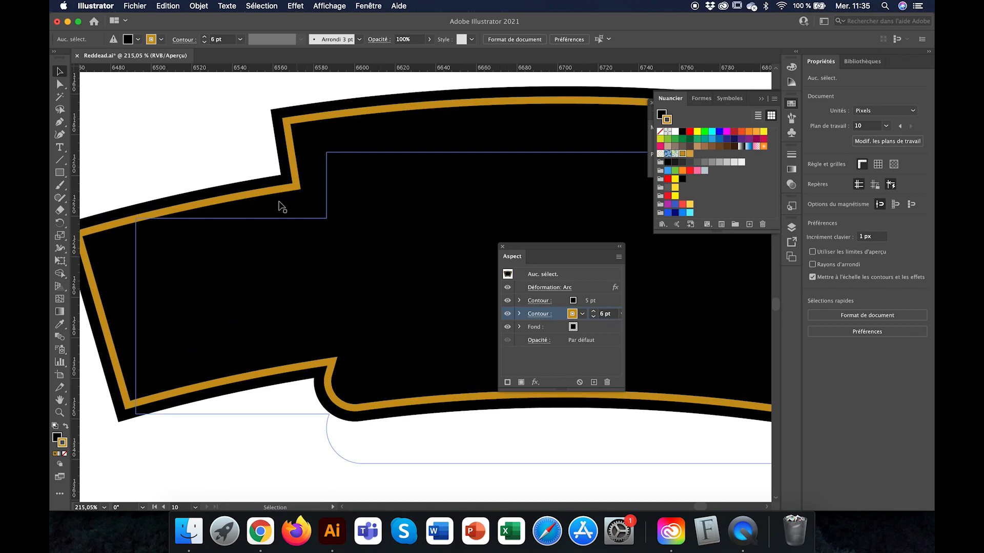
scroll(307, 192, "down", 4)
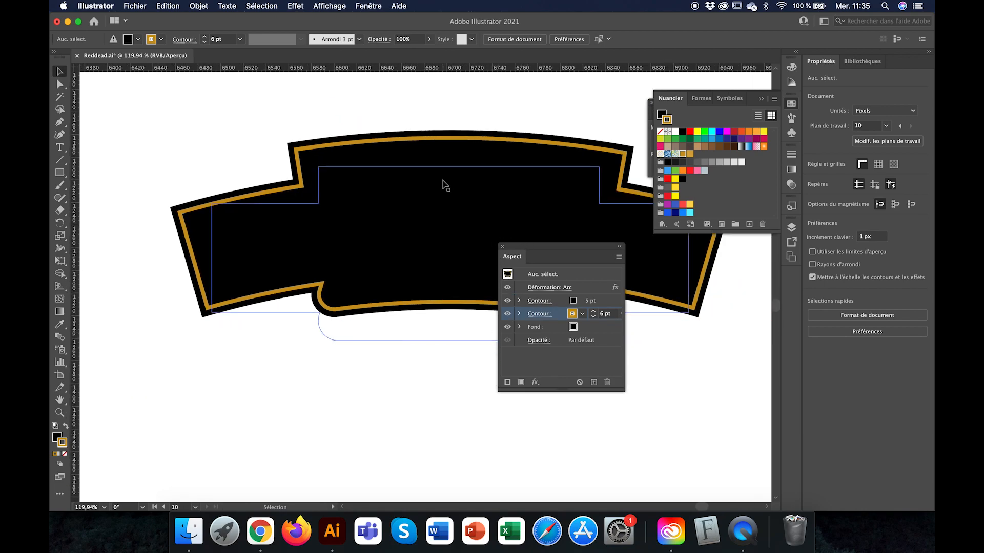
scroll(431, 194, "right", 4)
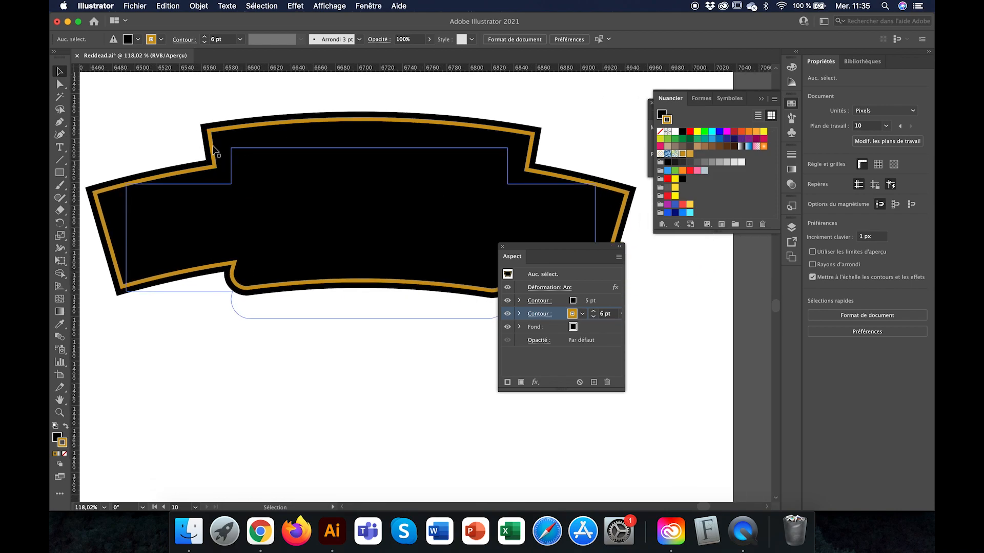
Step: Expand the appearance of the arched badge shape into separate paths
left_click(168, 6)
left_click(459, 174)
left_click(168, 6)
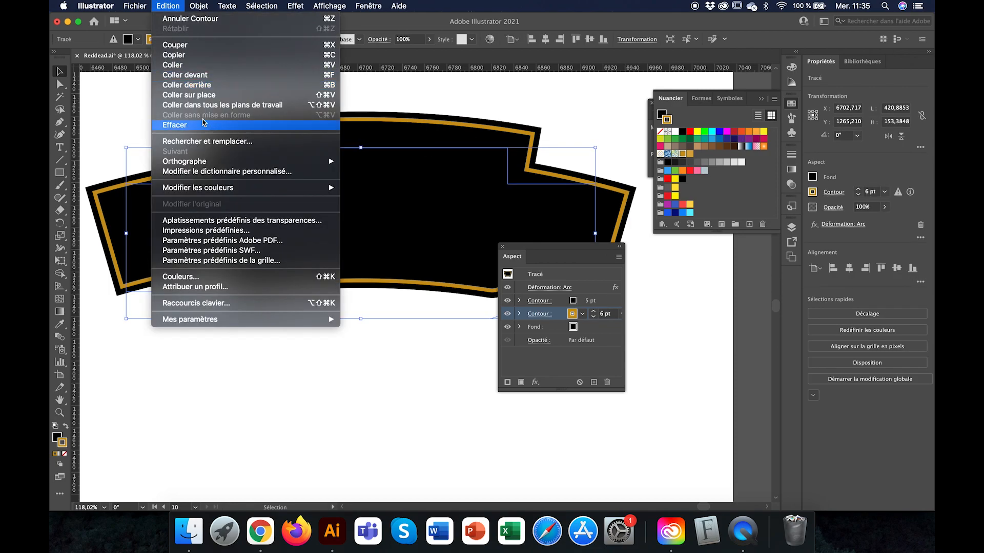
mouse_move(198, 5)
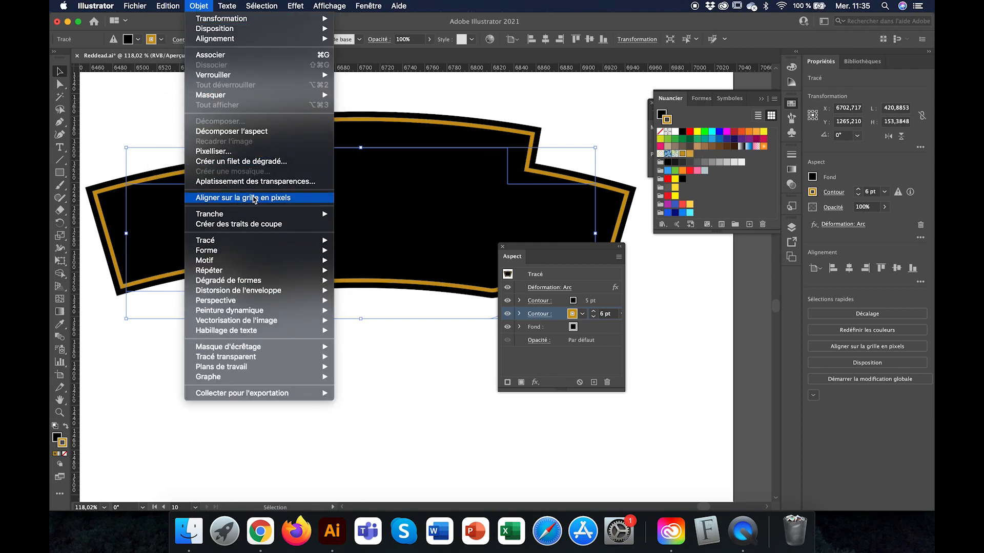
left_click(249, 135)
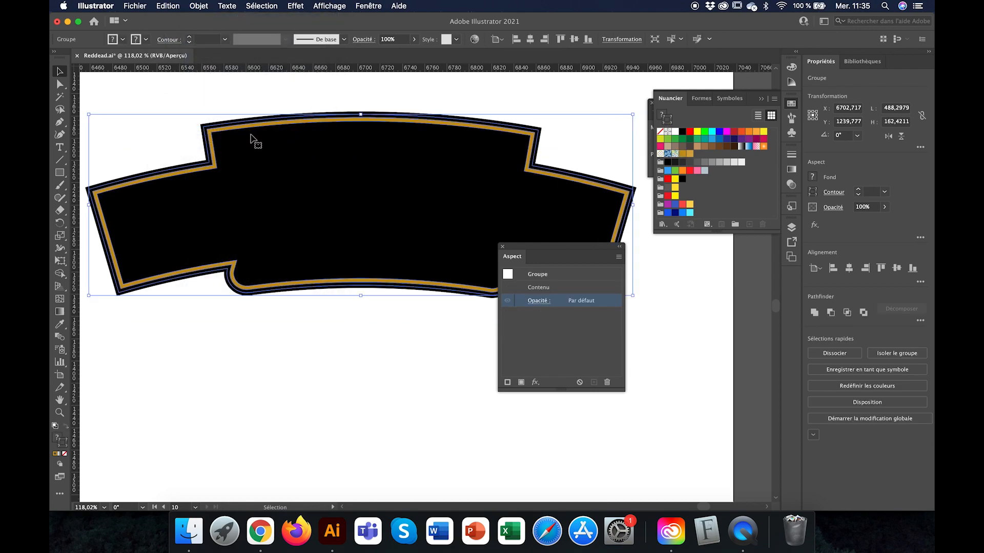
Step: Expand the badge group in the layer list and hide and show its paths one by one to identify each part
left_click(792, 228)
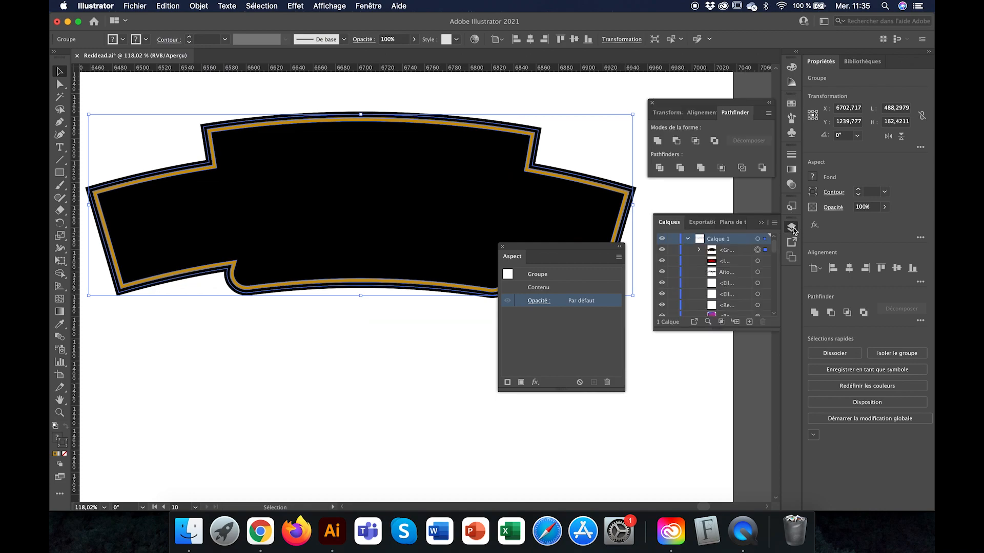
left_click(700, 251)
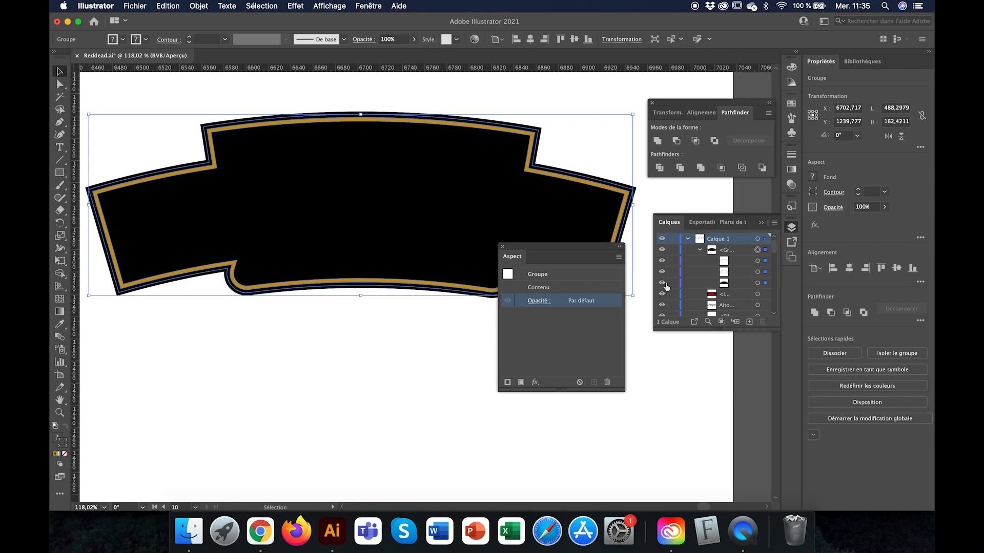
left_click(663, 284)
left_click(663, 284)
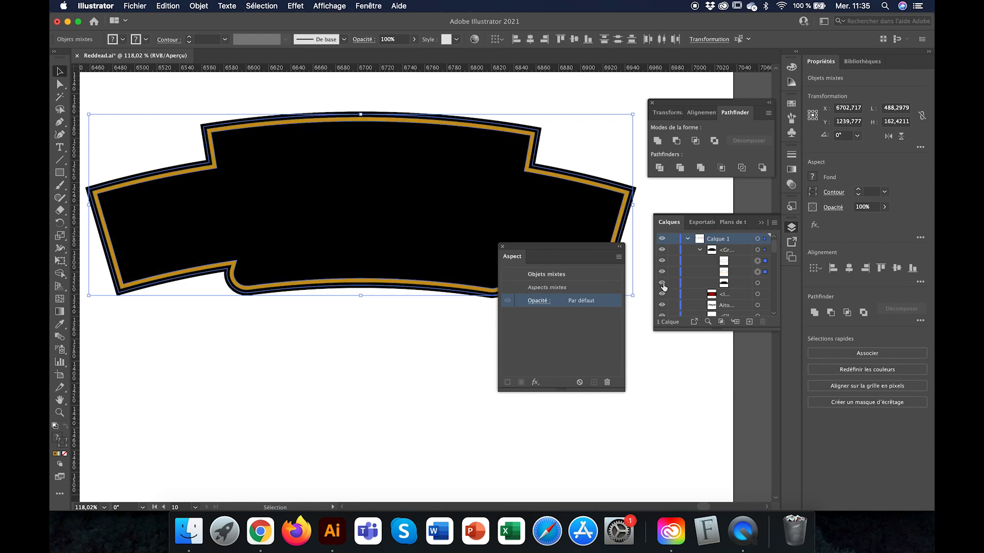
left_click(663, 272)
left_click(662, 272)
left_click(661, 262)
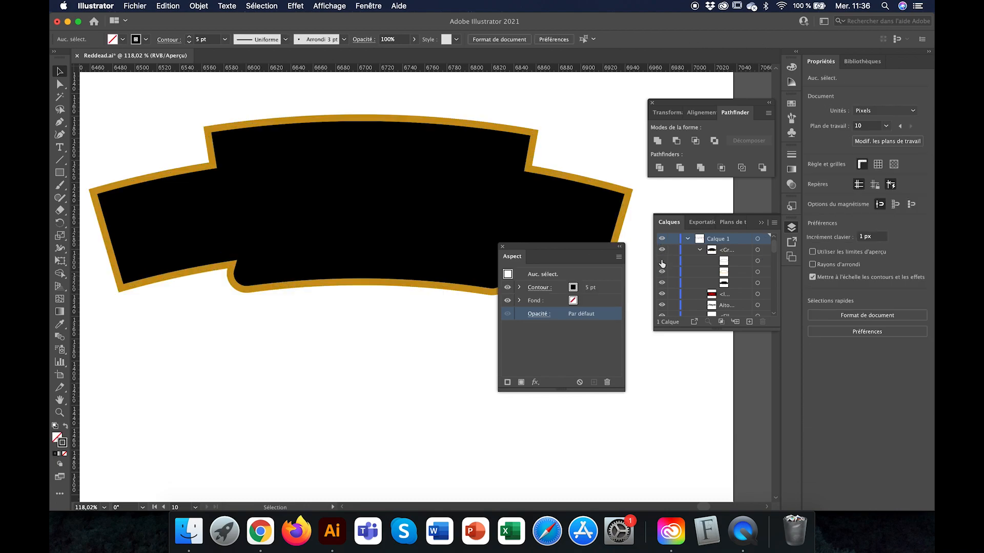
left_click(661, 262)
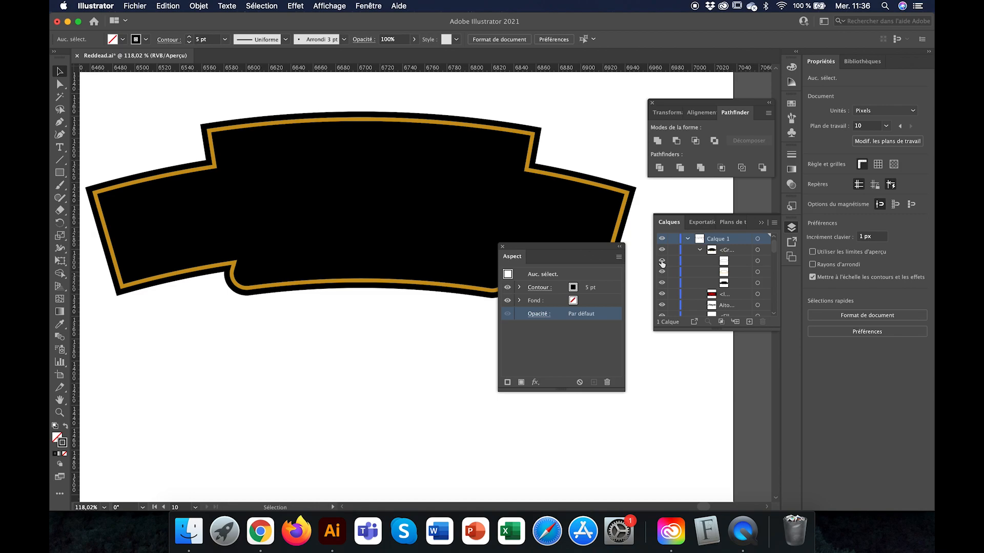
Step: Add a Roughen effect to the badge's gold outline path with an absolute size of 1 px
left_click(736, 273)
mouse_move(738, 276)
left_mouse_down()
mouse_move(736, 259)
mouse_move(736, 277)
left_mouse_up()
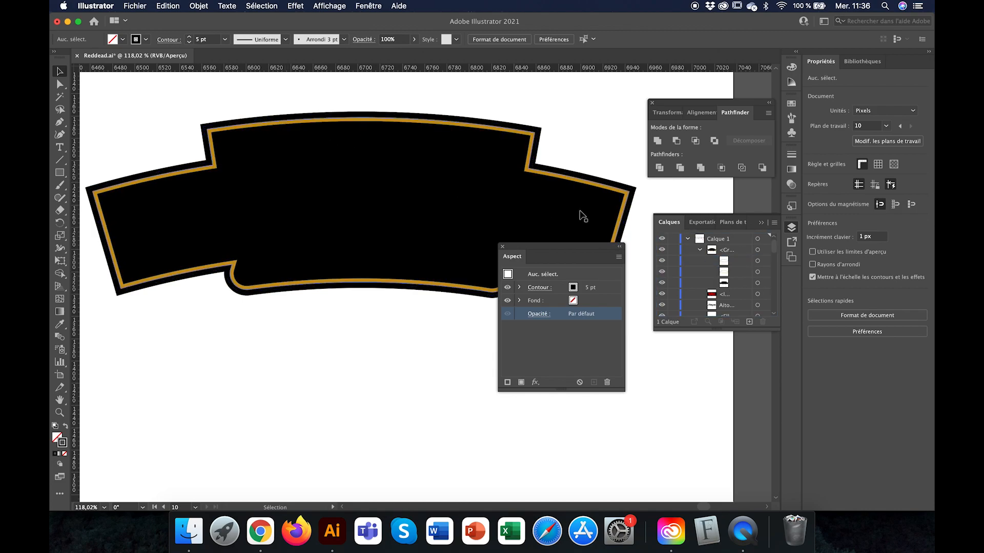
left_click(758, 273)
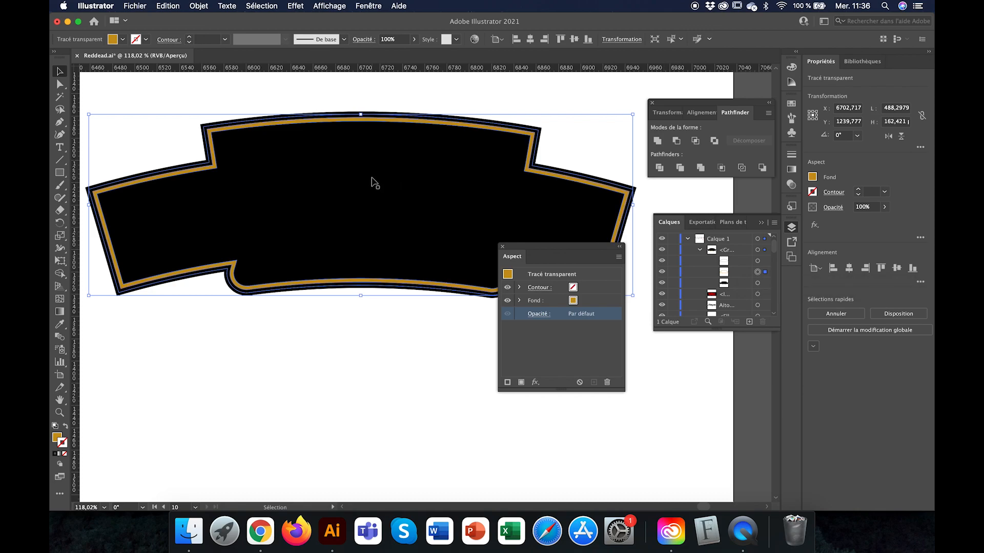
left_click(296, 6)
mouse_move(429, 90)
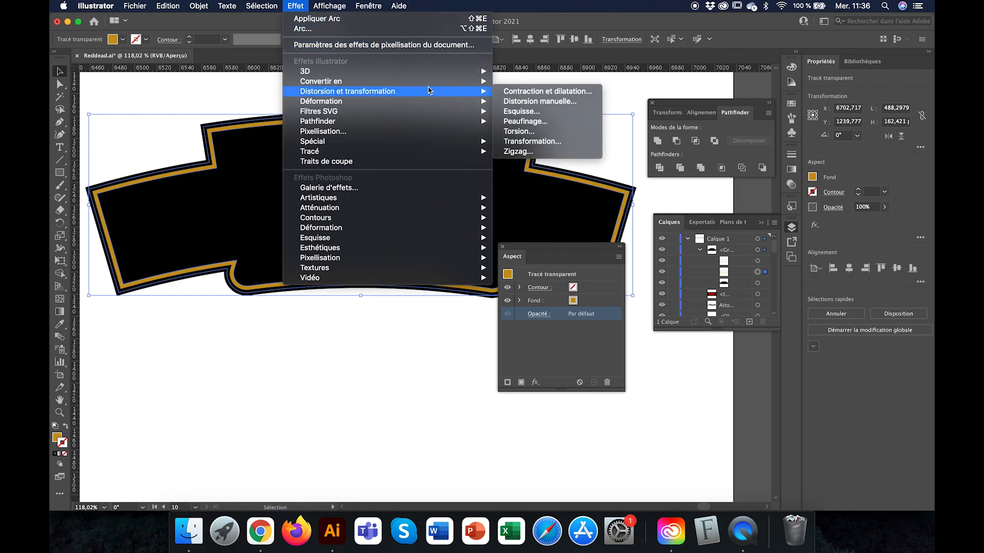
left_click(522, 112)
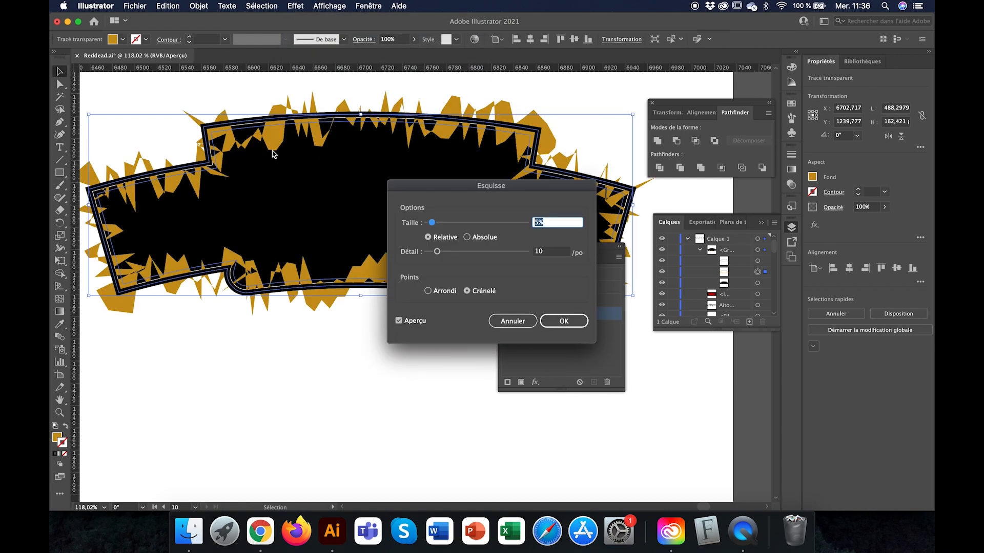
left_click(467, 238)
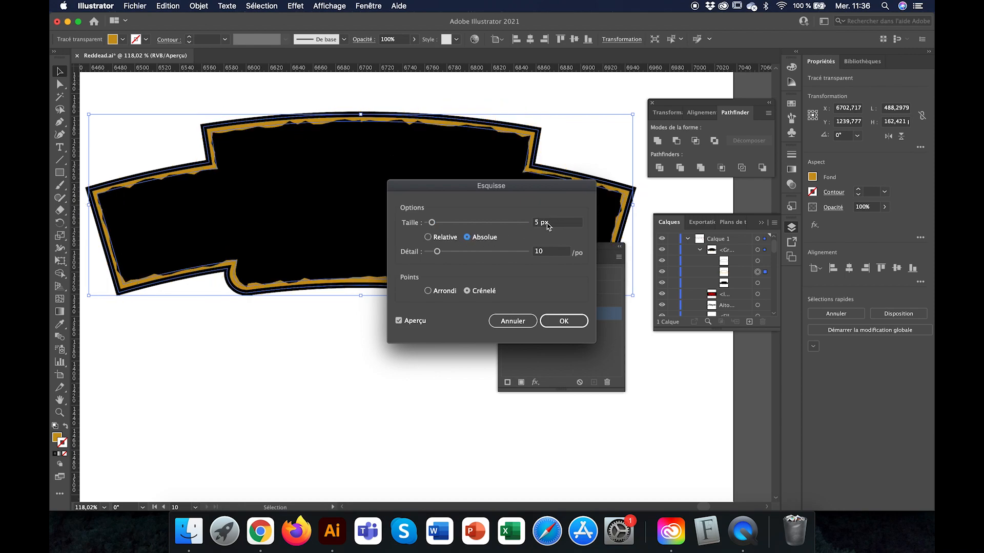
left_click(544, 222)
type("1")
Step: Set the Roughen detail to 30 per inch, after trying 20, and apply the effect to the gold outline
left_click(557, 251)
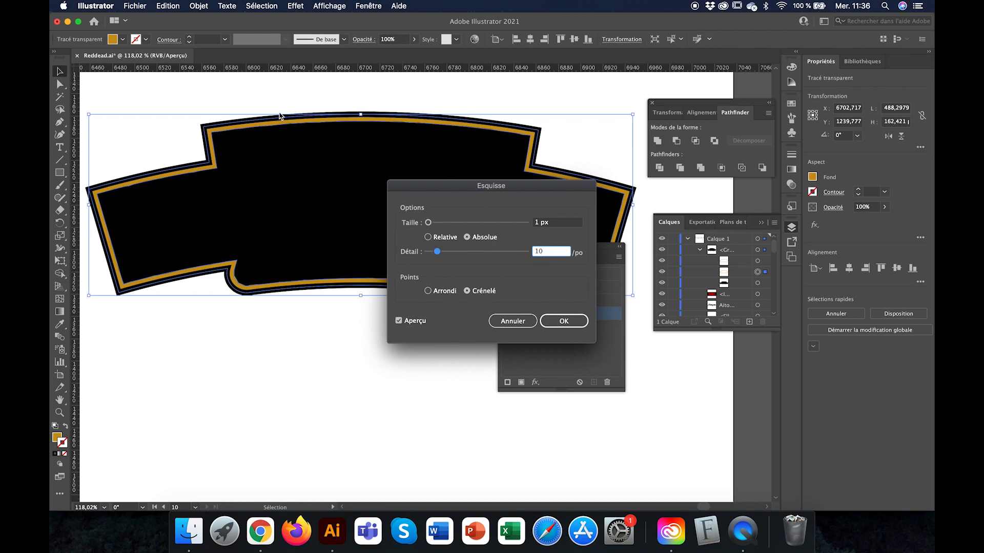
double_click(546, 254)
type("20")
left_click(563, 224)
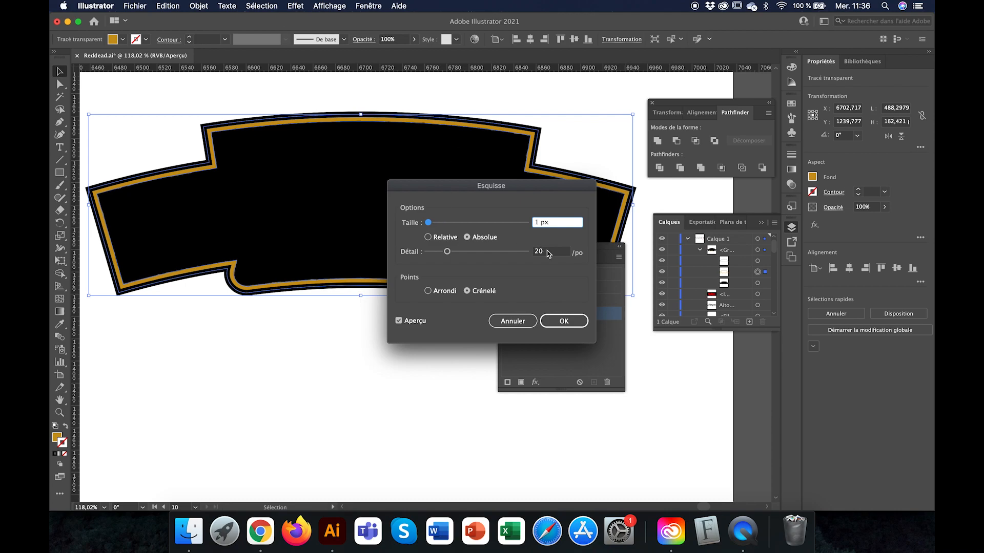
double_click(546, 252)
type("309")
key("BackSpace")
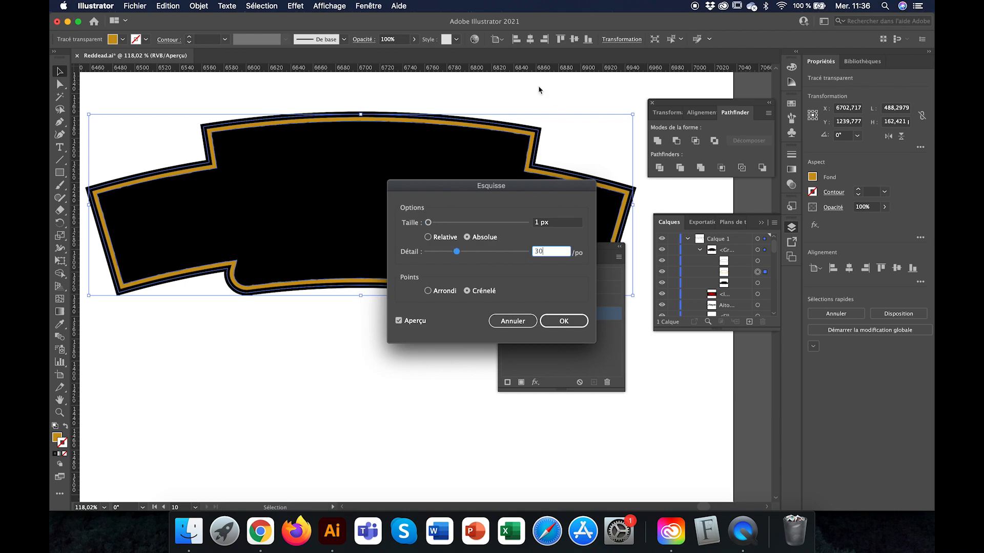
left_click(563, 322)
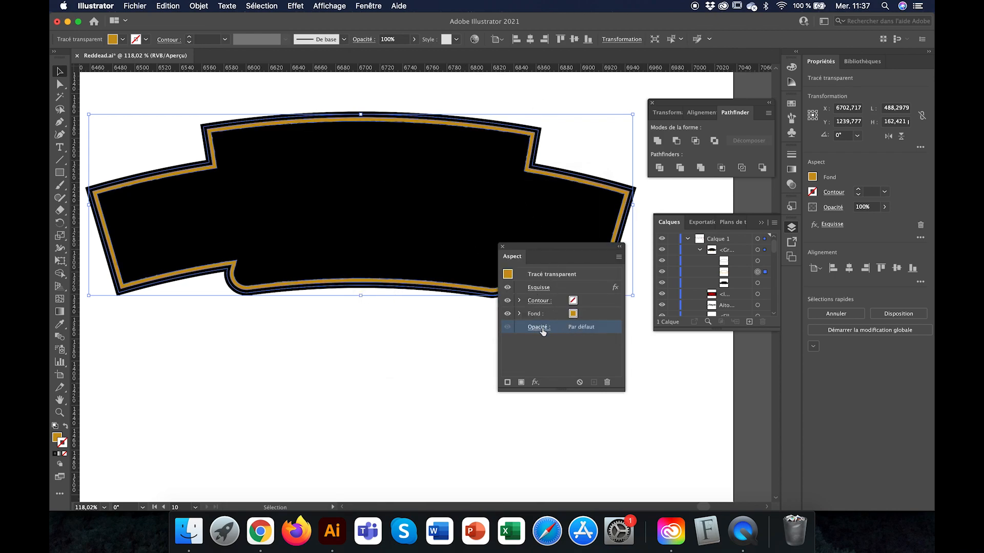
Step: Edit the gold outline's Roughen effect, trying a 2 px size, and apply it with rounded points and a 1 px size
left_click(542, 291)
left_click(537, 226)
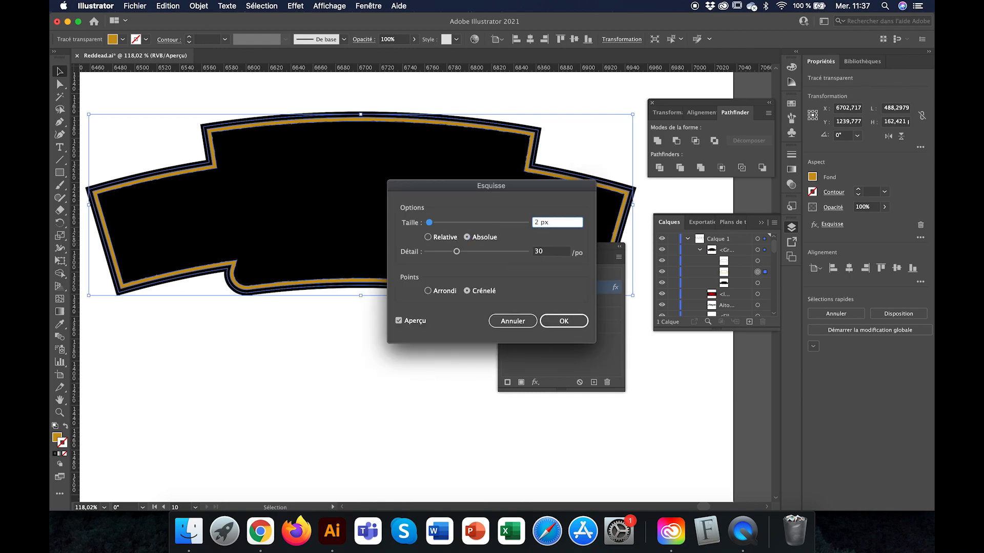
left_click(560, 251)
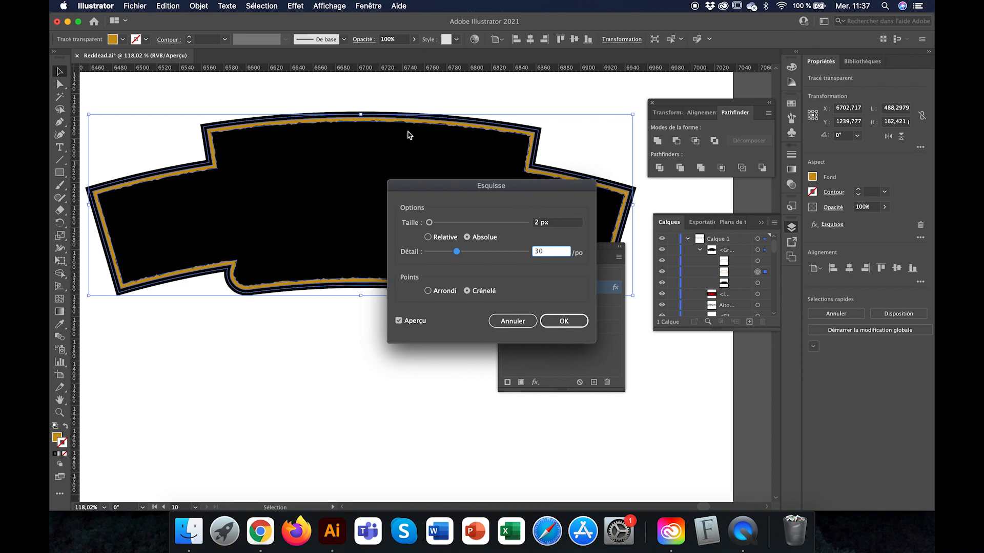
left_click(428, 291)
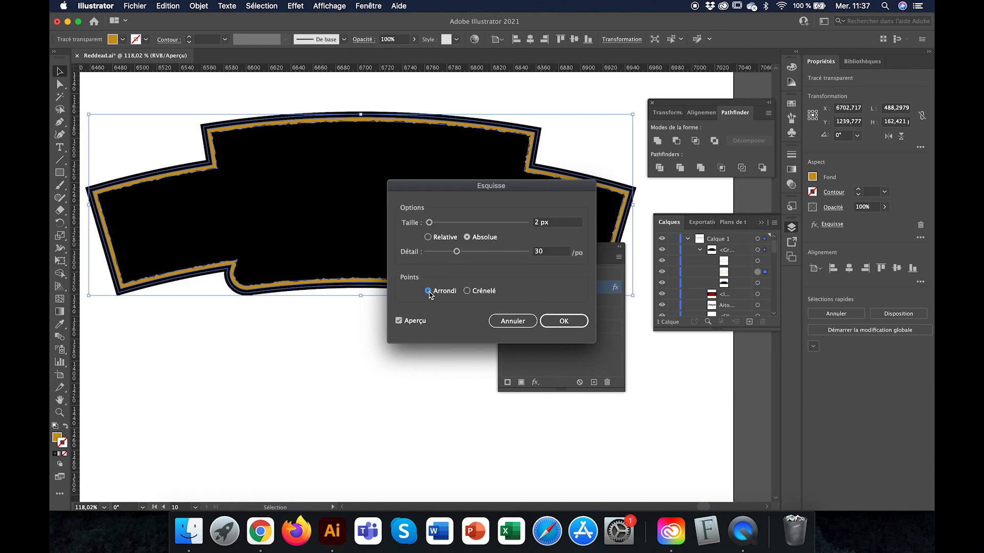
left_click(467, 291)
left_click(429, 291)
left_click(549, 225)
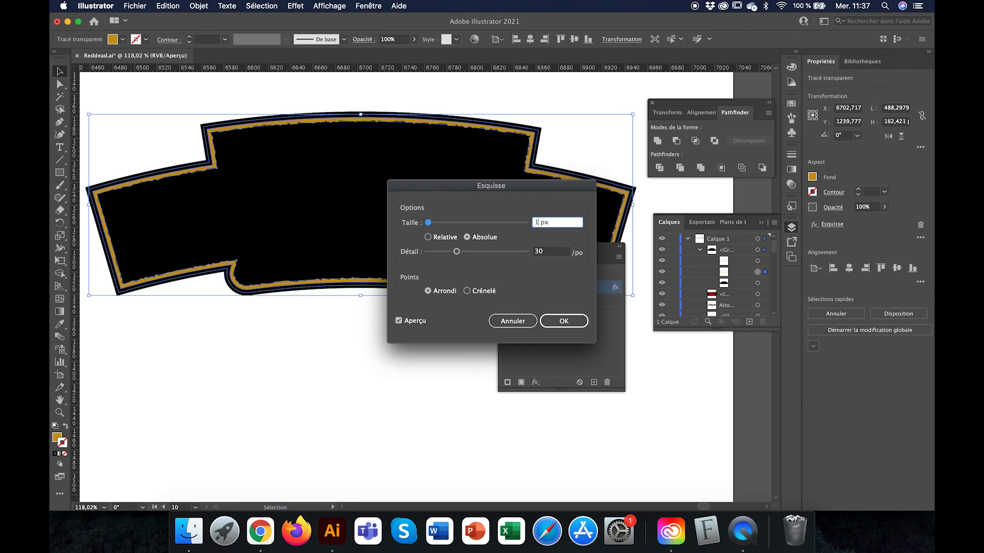
left_click(564, 321)
Step: Compare the badge's roughened gold outline with the border of the reference Ben & Jerry's logo
left_click(514, 100)
scroll(379, 134, "up", 5)
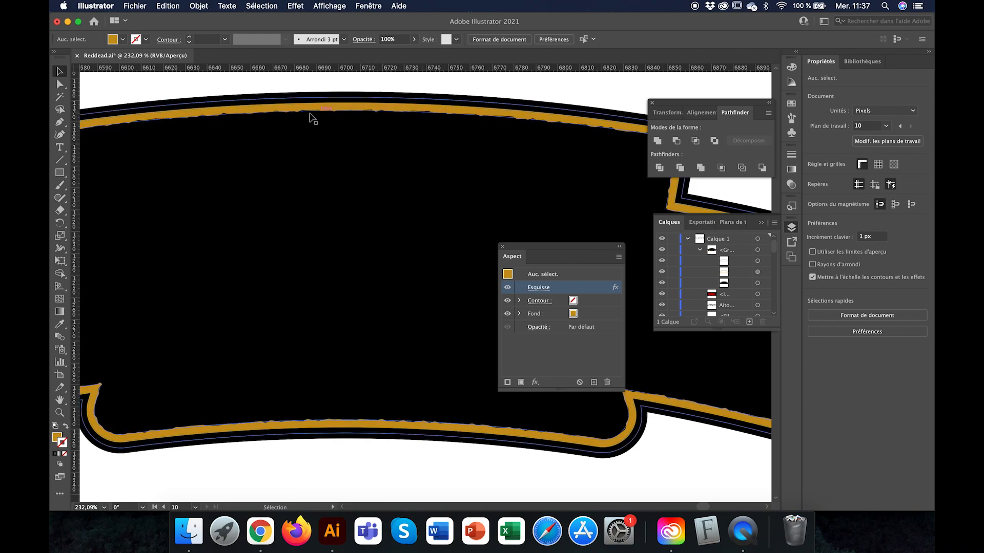
scroll(312, 140, "down", 3)
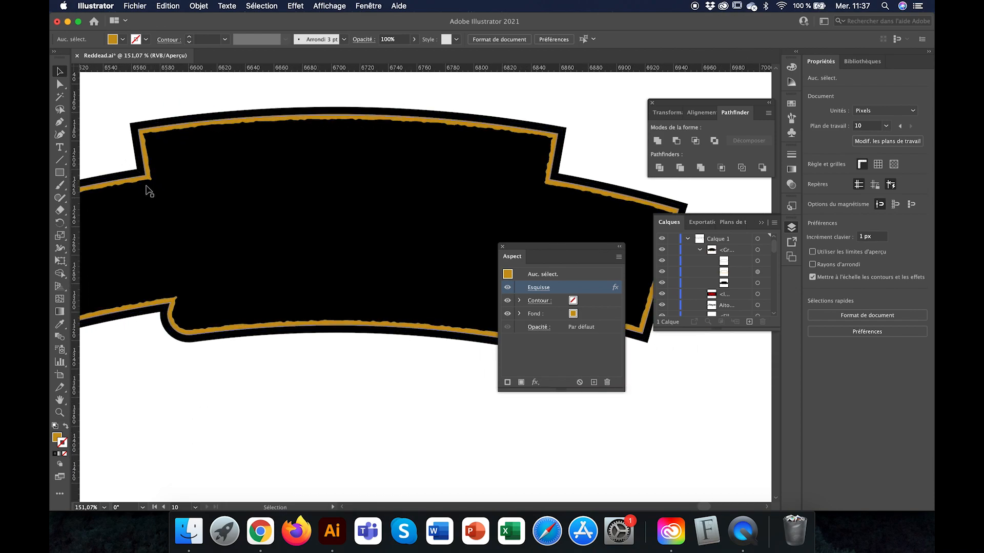
scroll(149, 190, "down", 2)
scroll(149, 189, "left", 10)
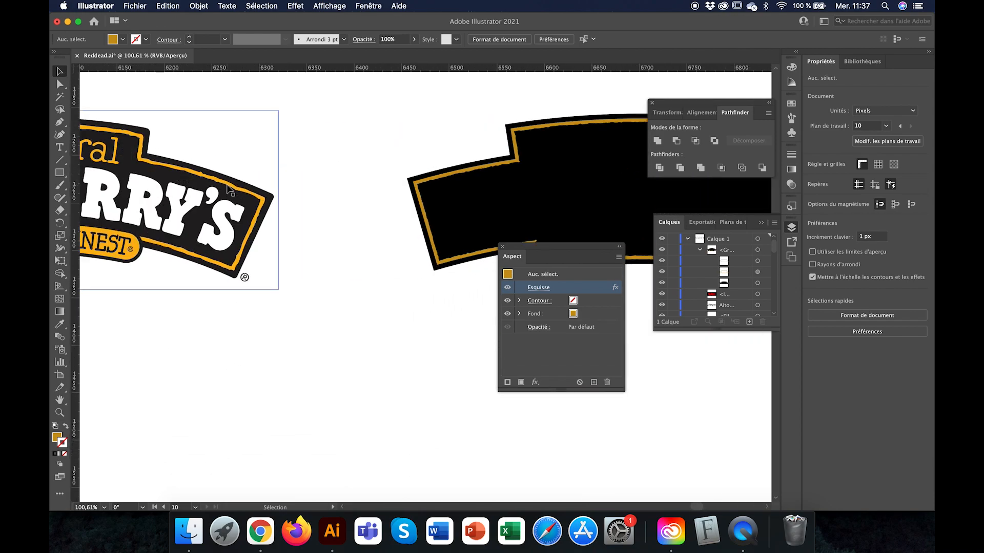
scroll(536, 202, "up", 3)
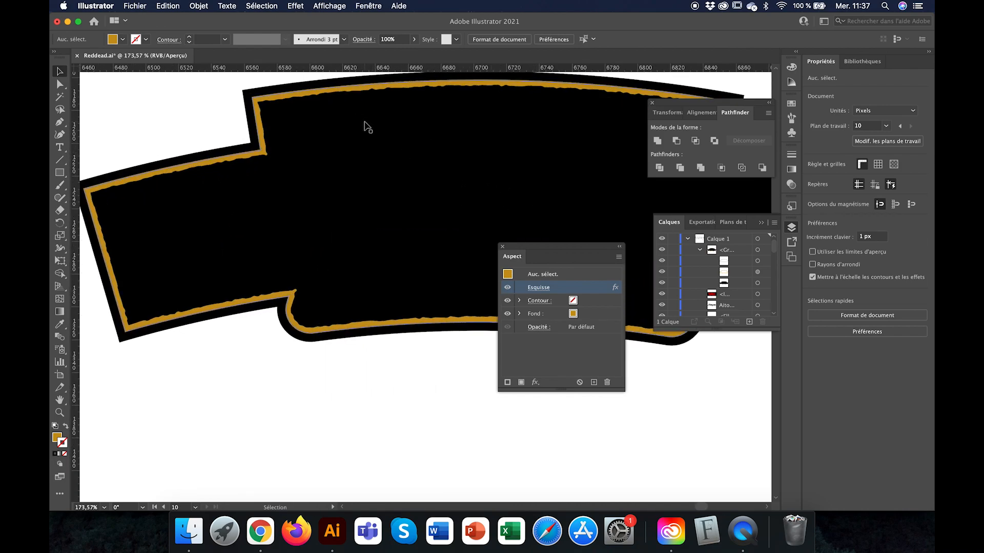
Step: Move the black outline path below the gold outline path in the badge group's stacking order
left_click(293, 97)
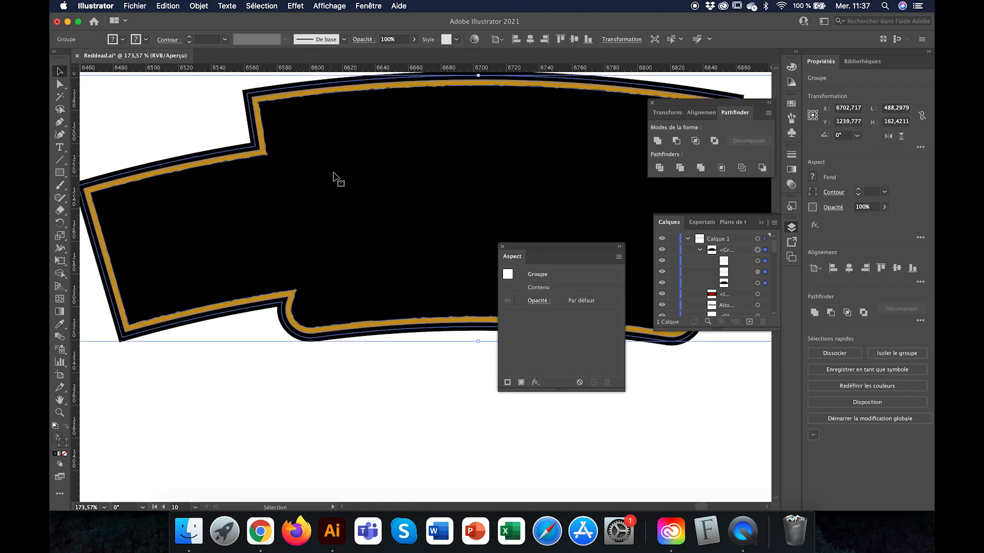
left_click(742, 284)
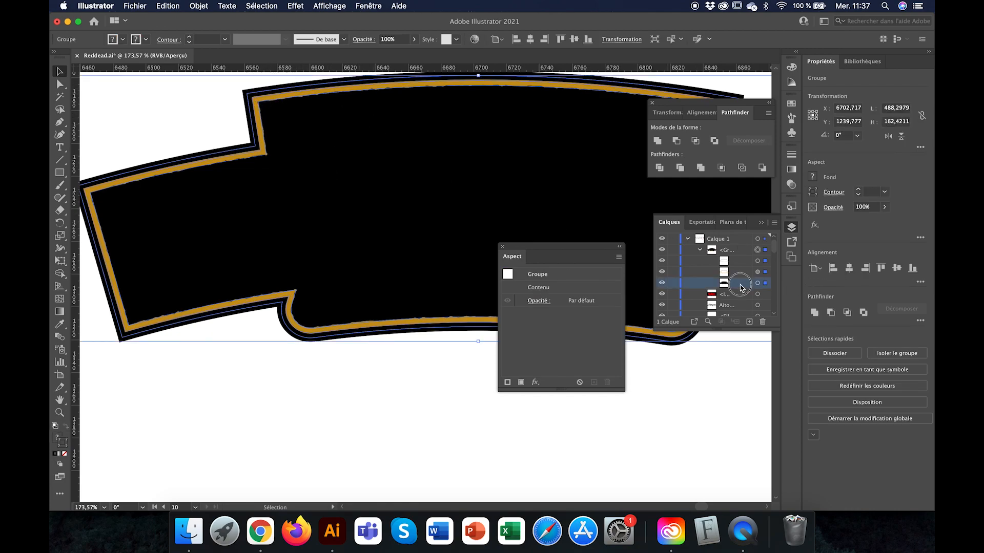
left_click(733, 264)
left_click_drag(735, 263, 735, 277)
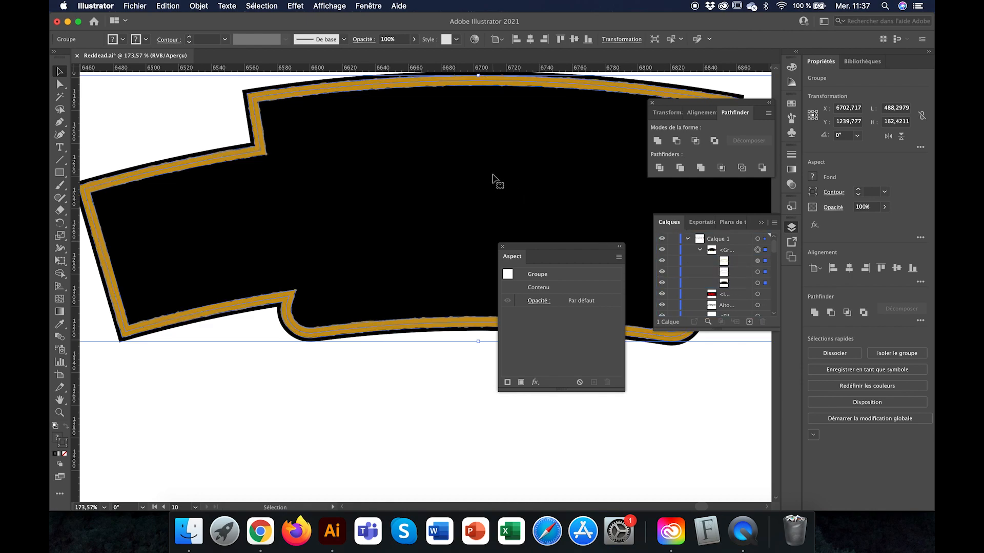
scroll(494, 182, "down", 3)
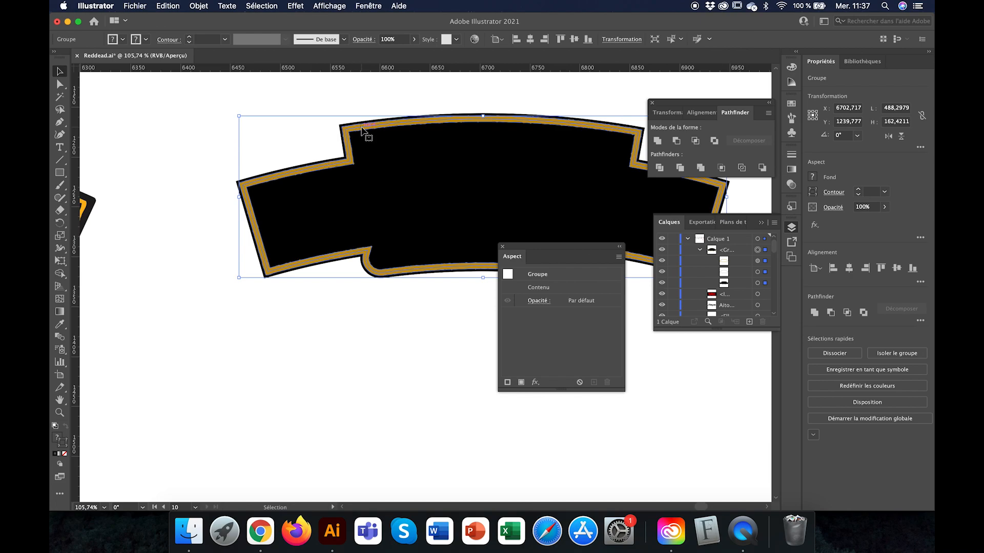
Step: Examine the rough edges and thickness of the badge's gold outline up close and as a whole
left_click(759, 261)
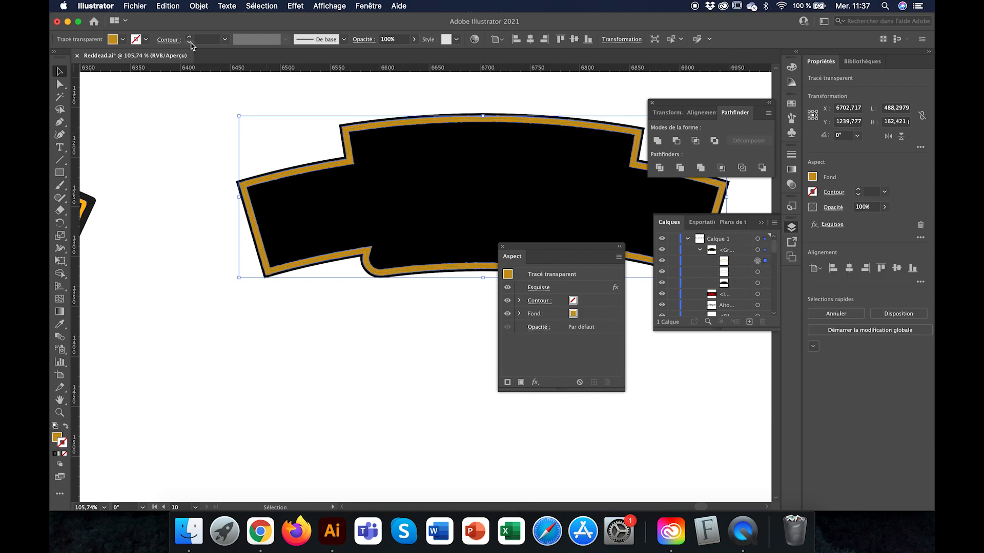
scroll(491, 132, "up", 4)
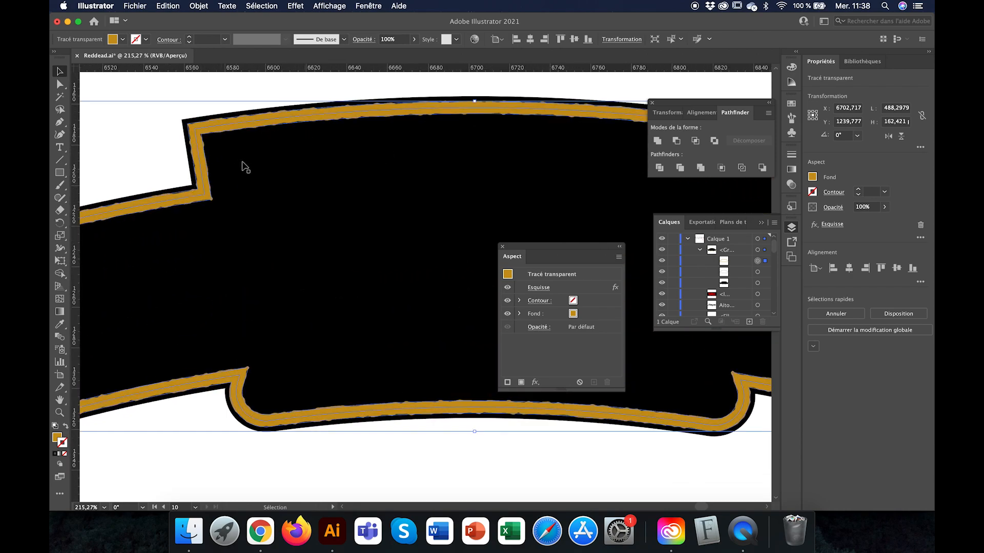
scroll(324, 204, "down", 4)
left_click(412, 115)
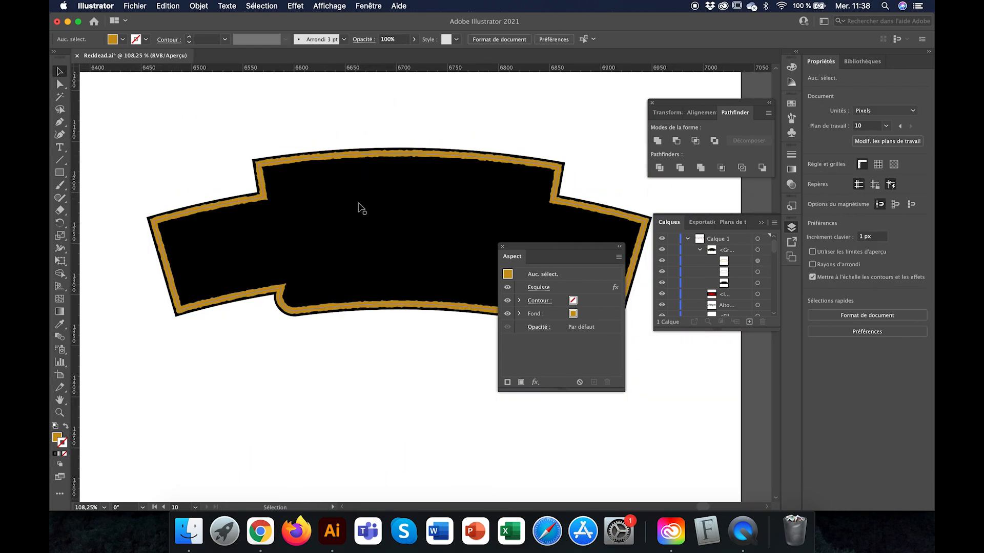
scroll(387, 180, "up", 3)
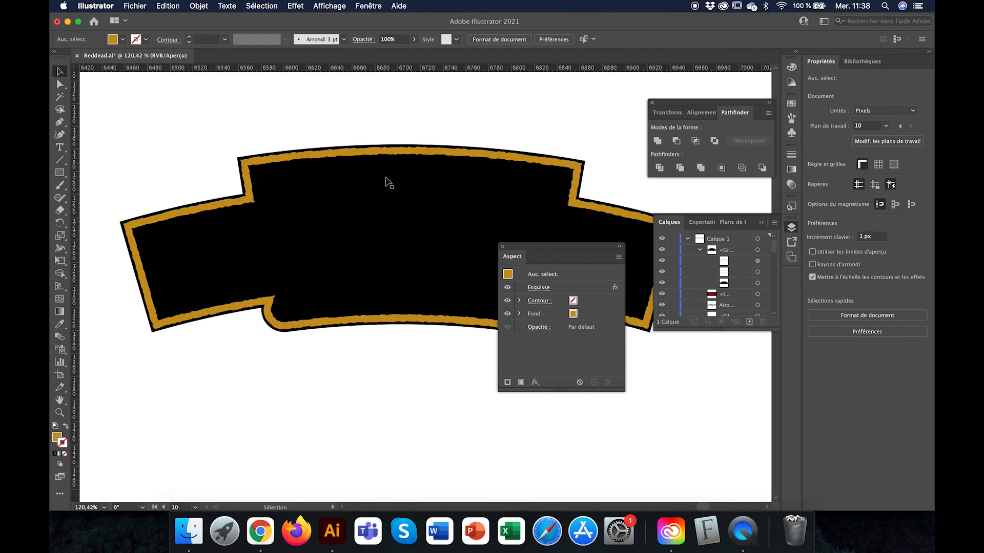
left_click(396, 138)
scroll(346, 191, "down", 3)
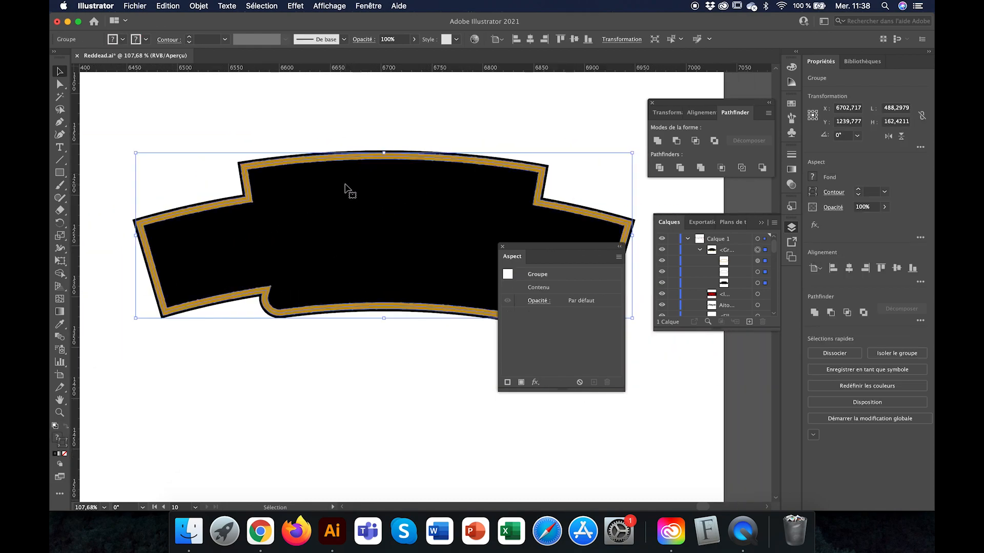
scroll(346, 145, "up", 4)
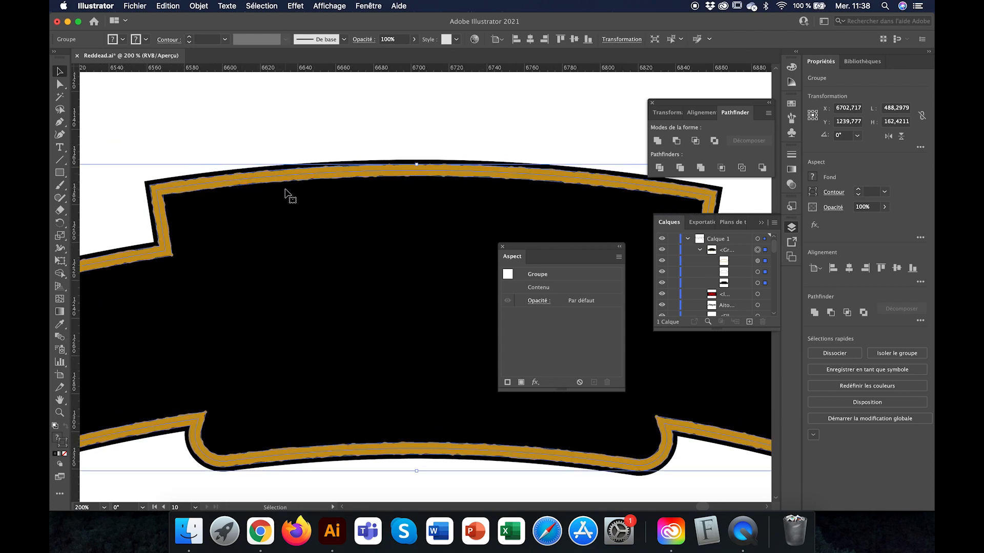
Step: Isolate the badge group and set the detail of the gold outline's Roughen effect to 20 per inch
scroll(285, 196, "down", 4)
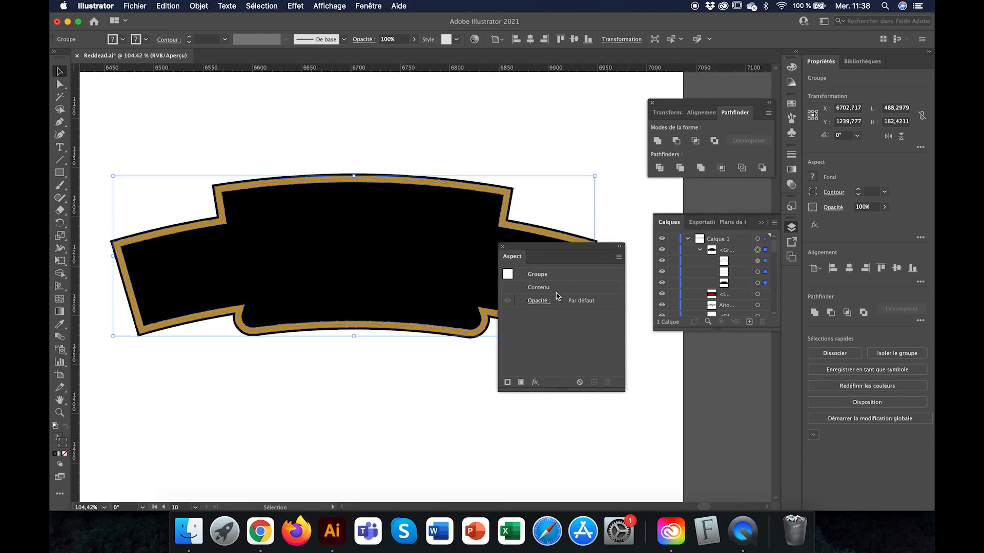
double_click(458, 190)
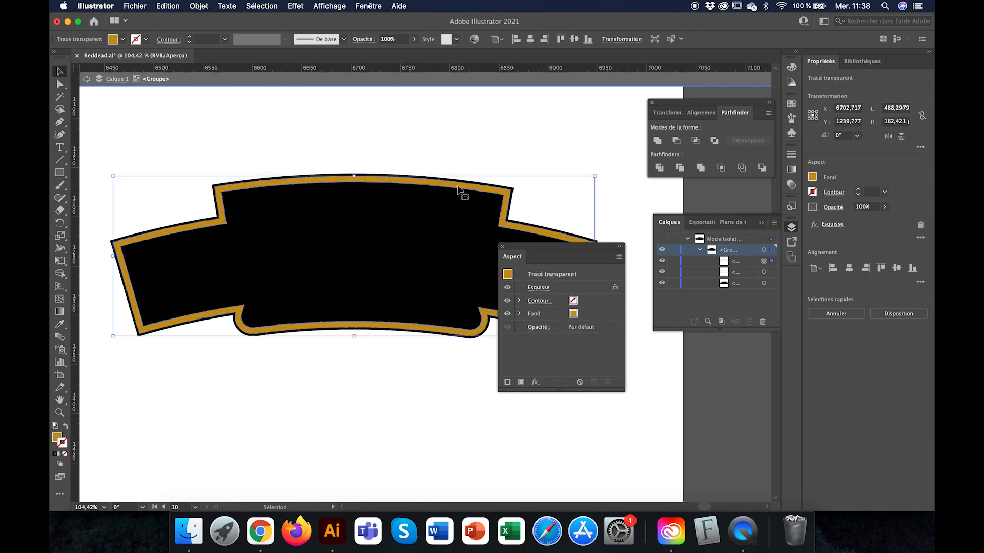
left_click(543, 291)
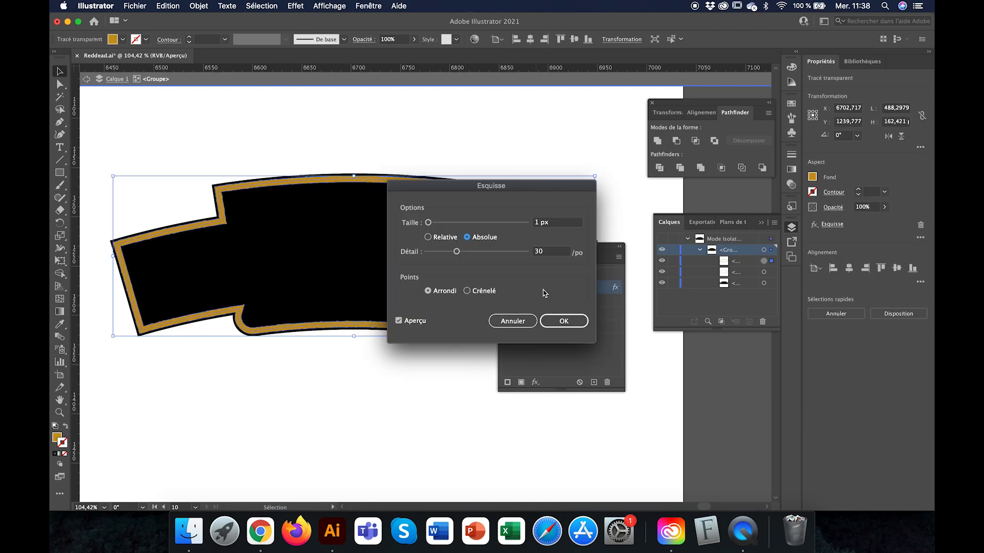
left_click(539, 253)
type("20")
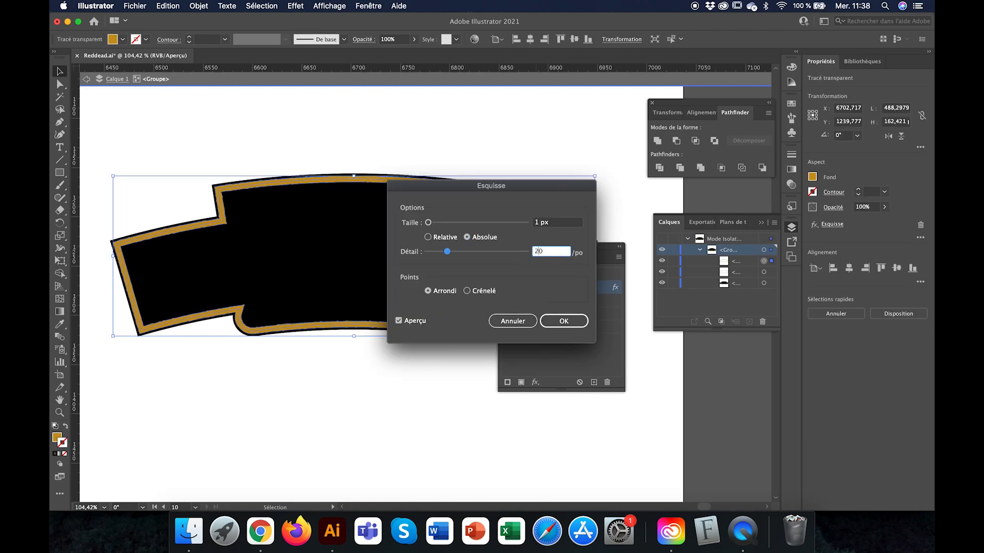
left_click(564, 320)
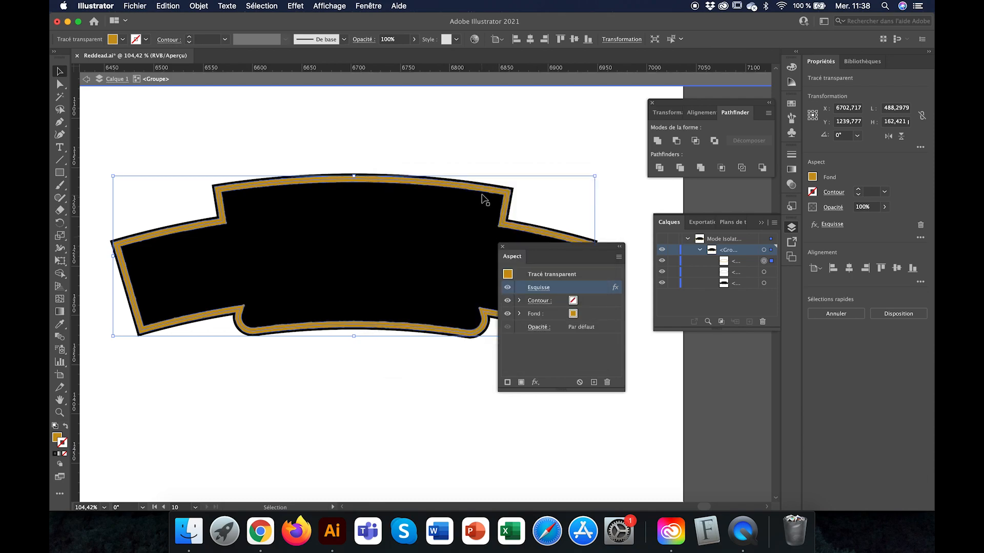
left_click(494, 155)
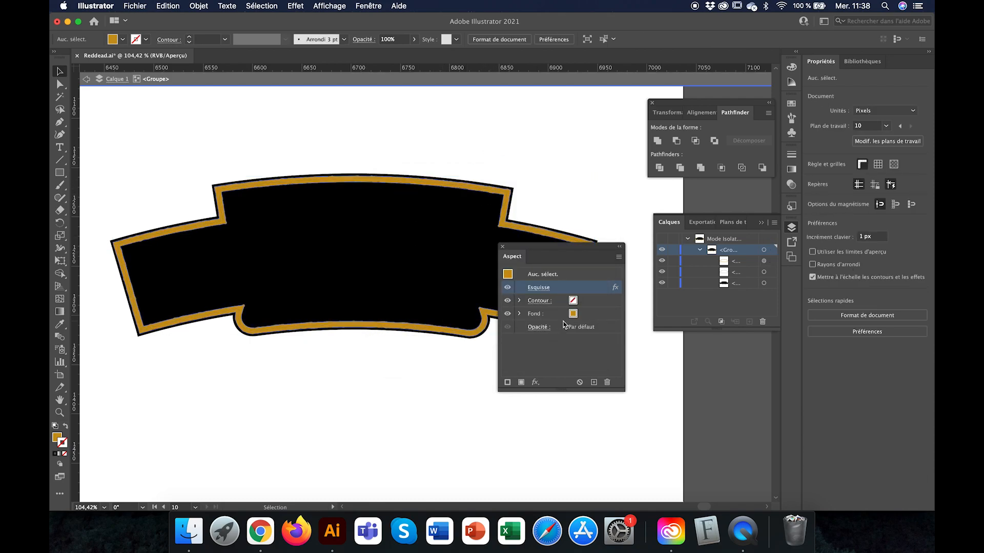
Step: Lower the detail of the gold outline's Roughen effect to 15 per inch
left_click(538, 288)
left_click(544, 252)
double_click(544, 251)
type("15")
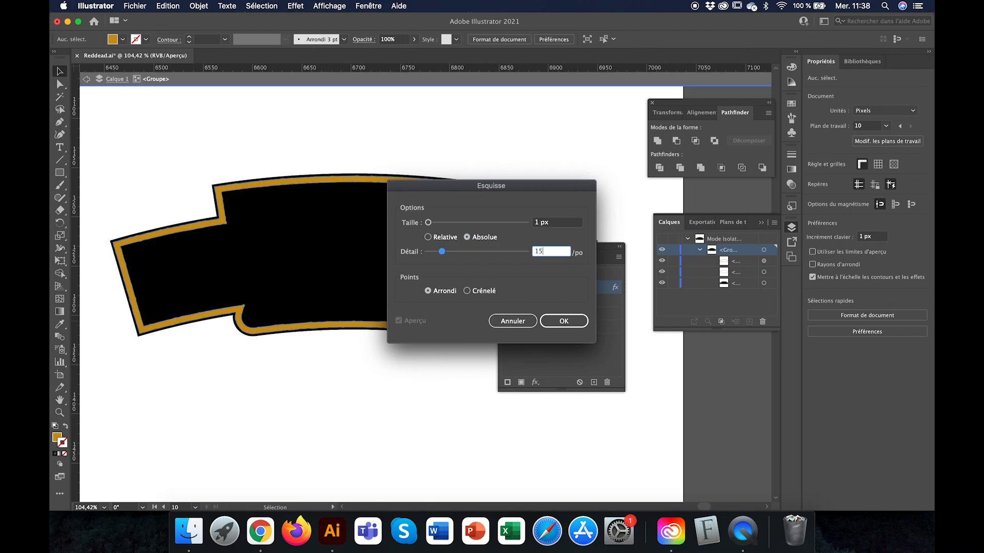
left_click(558, 321)
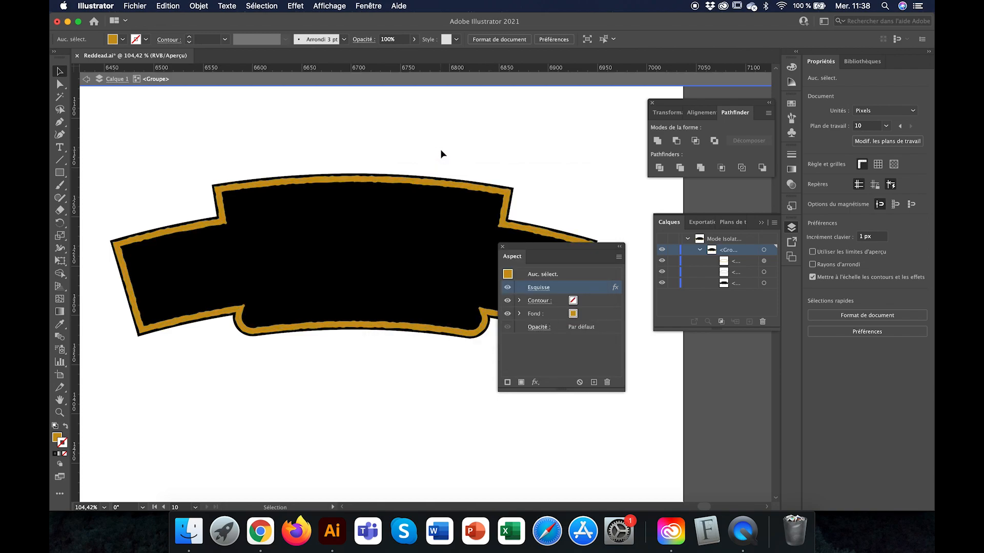
Step: Leave the badge group's isolation mode and delete the Ben & Jerry's reference logo and the badge from the Exercise 10 artboard
scroll(329, 256, "up", 3)
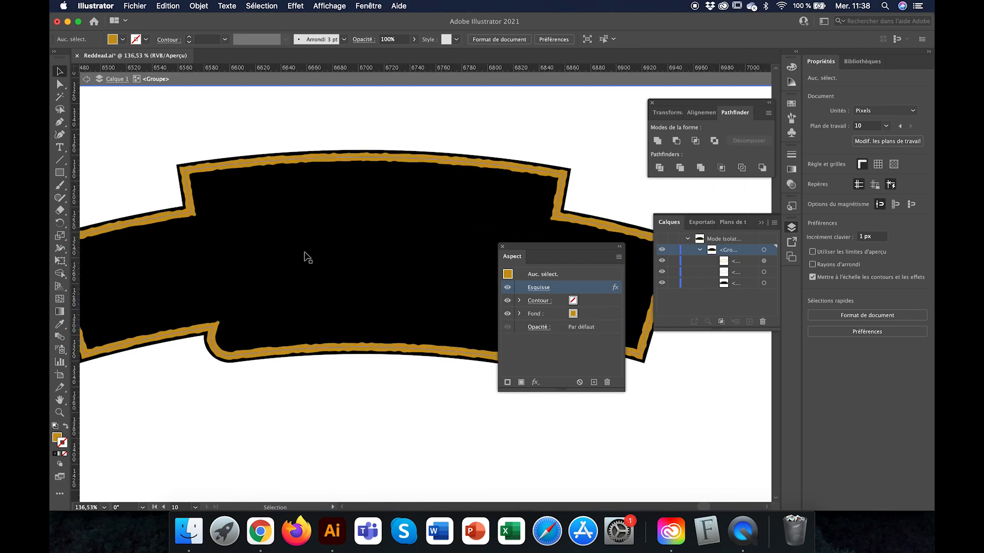
scroll(345, 213, "down", 5)
scroll(346, 214, "left", 6)
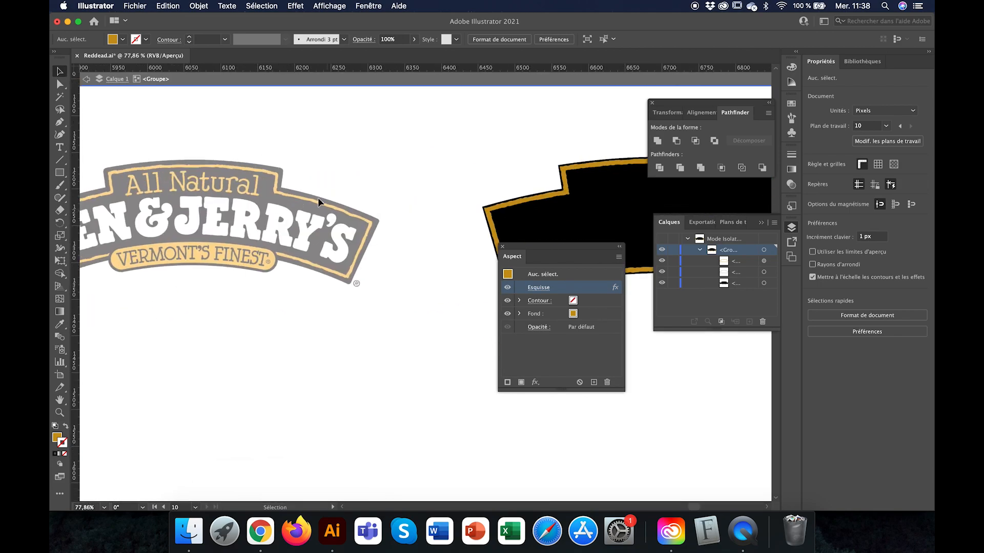
left_click(86, 79)
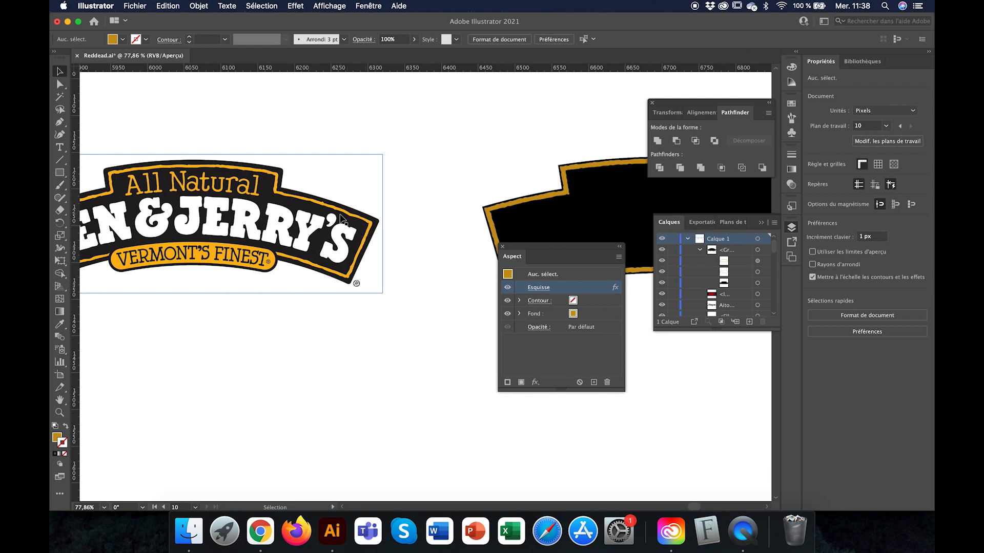
scroll(340, 217, "down", 3)
scroll(341, 216, "down", 2)
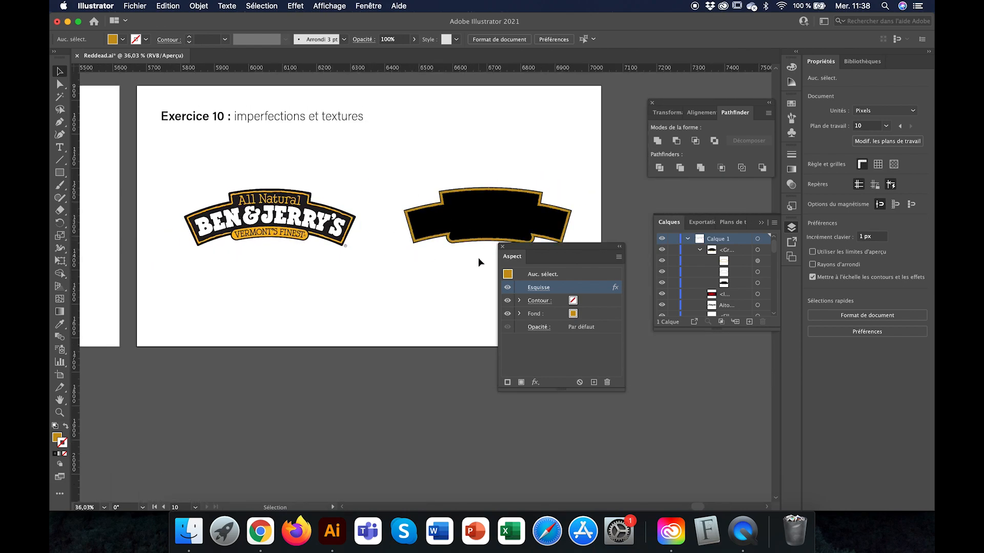
scroll(425, 200, "down", 1)
left_click_drag(224, 174, 578, 238)
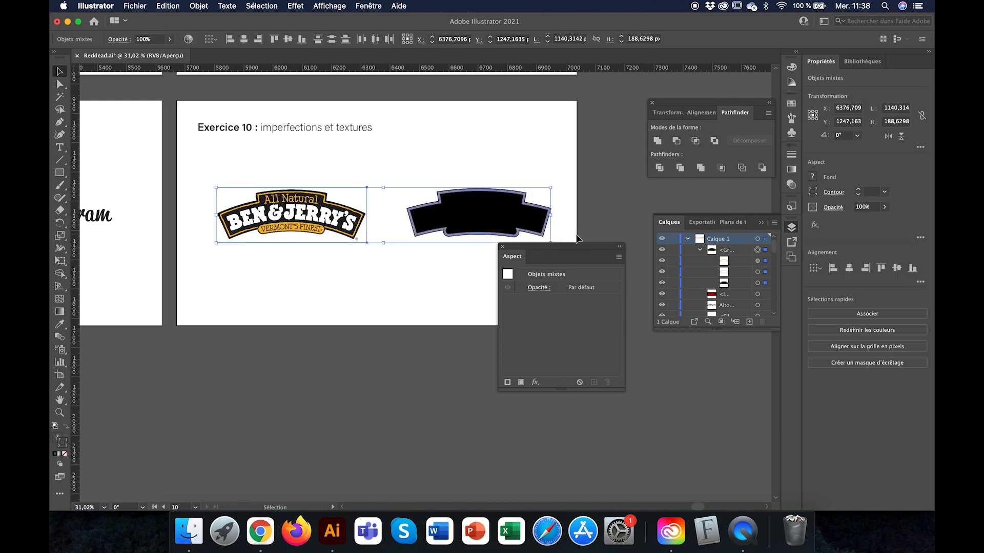
key("Delete")
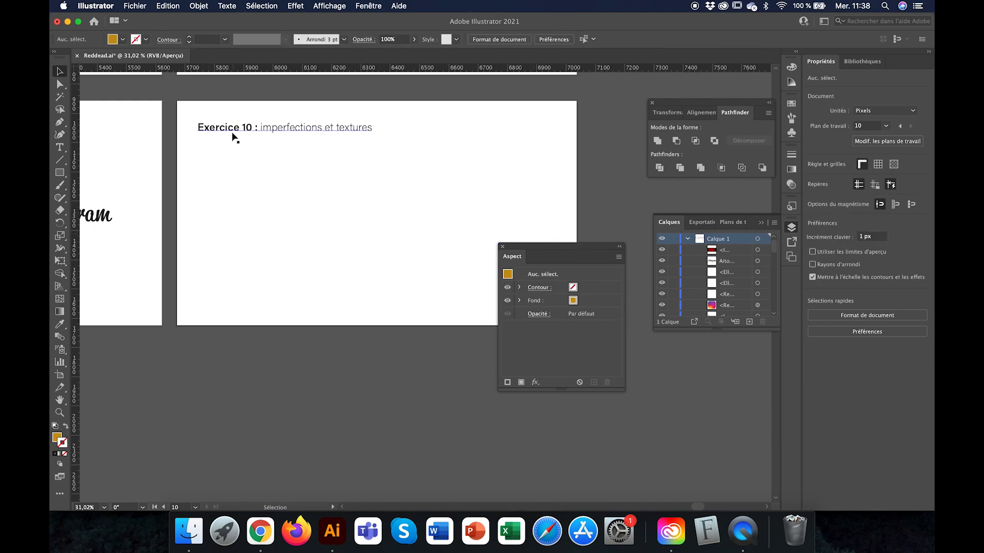
Step: Recolour the "Exercice 10 : imperfections et textures" heading to red
left_click(264, 129)
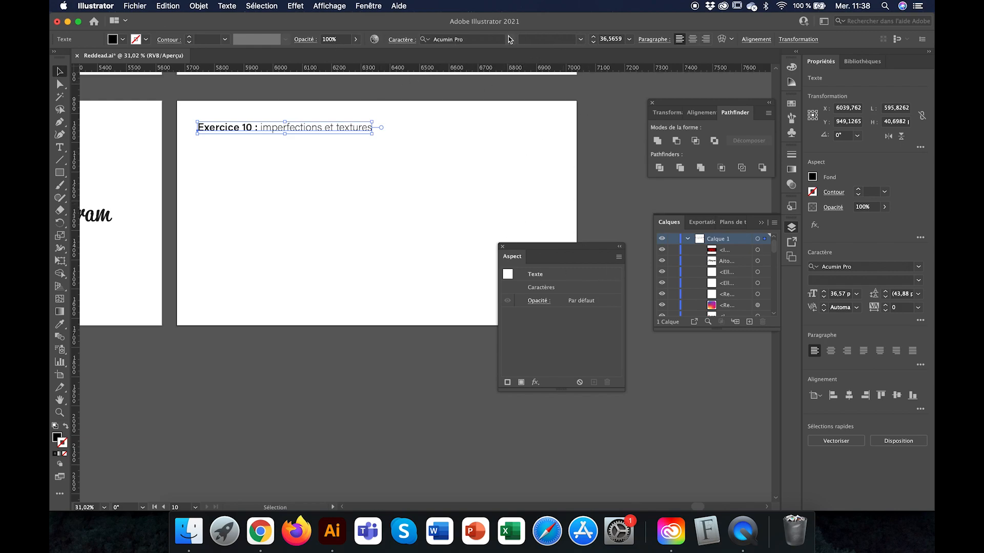
left_click(123, 39)
left_click(85, 56)
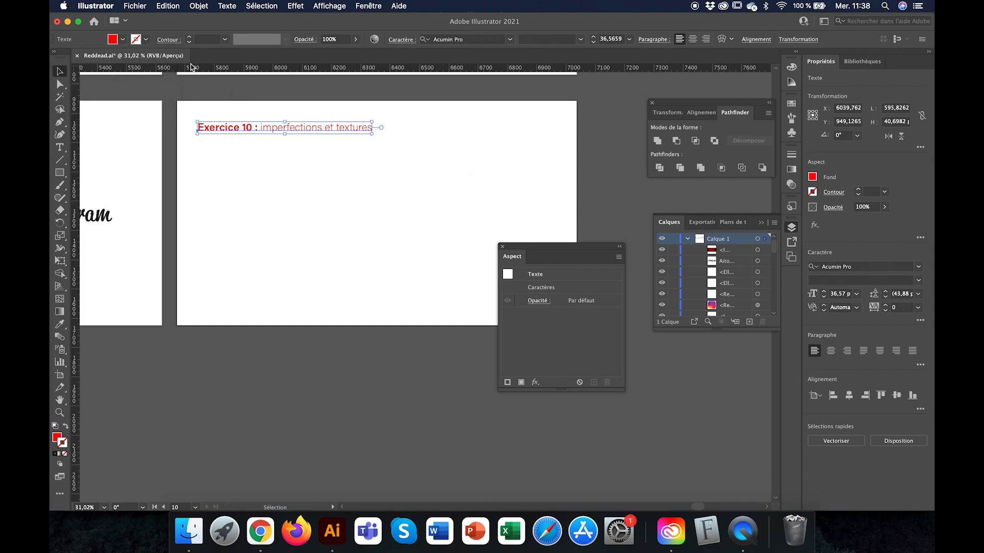
Step: Draw a 1366 × 768 px rectangle that exactly covers the Exercise 10 artboard and fill it with black
left_click(60, 174)
left_click_drag(177, 100, 586, 326)
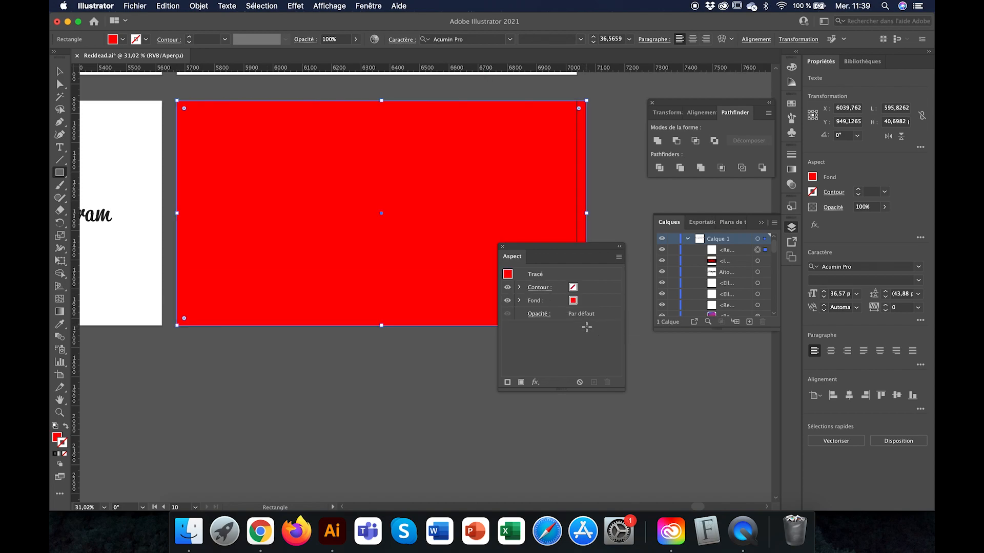
left_click_drag(567, 252, 591, 334)
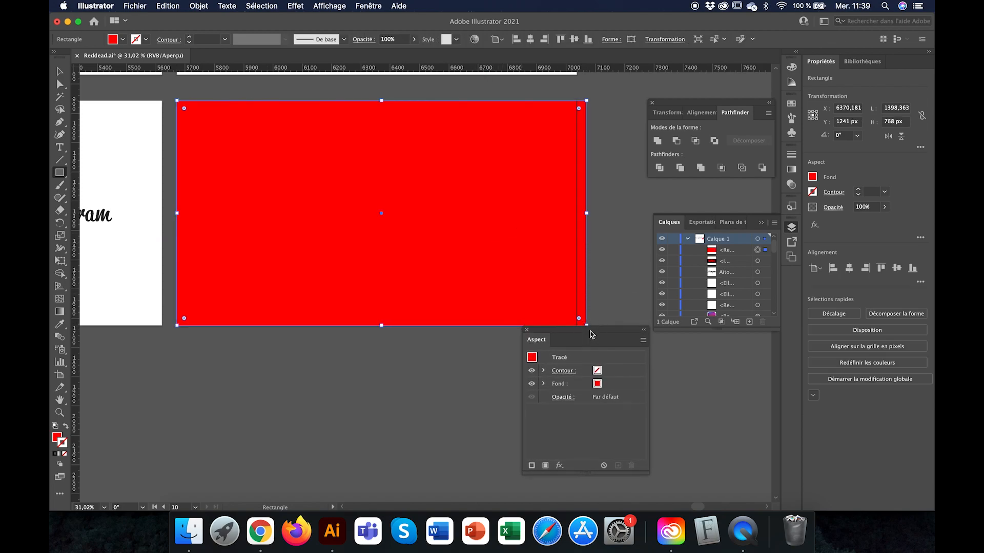
left_click_drag(587, 213, 578, 215)
right_click(576, 215)
left_click(604, 201)
left_click(123, 39)
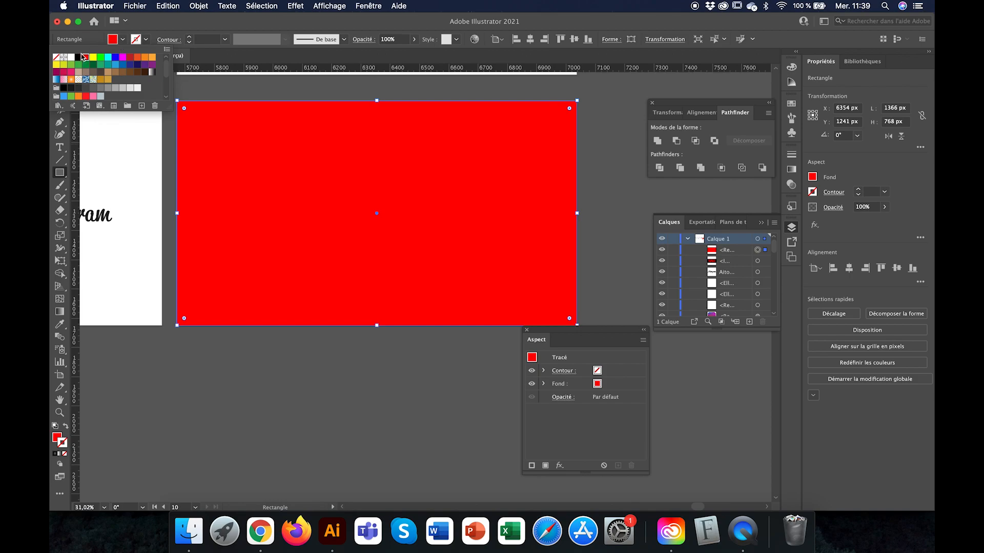
left_click(80, 57)
Step: Send the black rectangle to the back, behind the red heading
left_click(314, 157)
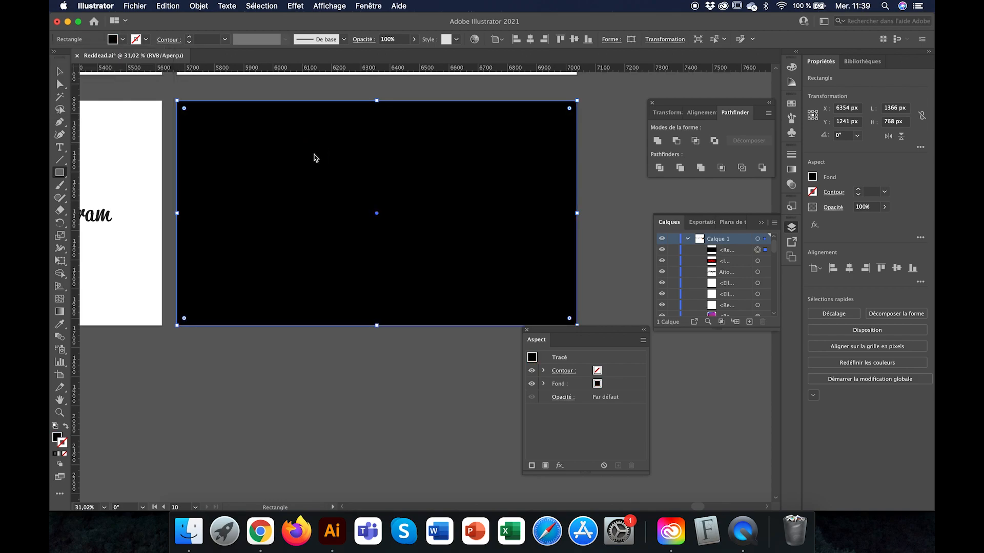
left_click(479, 206)
left_click(467, 283)
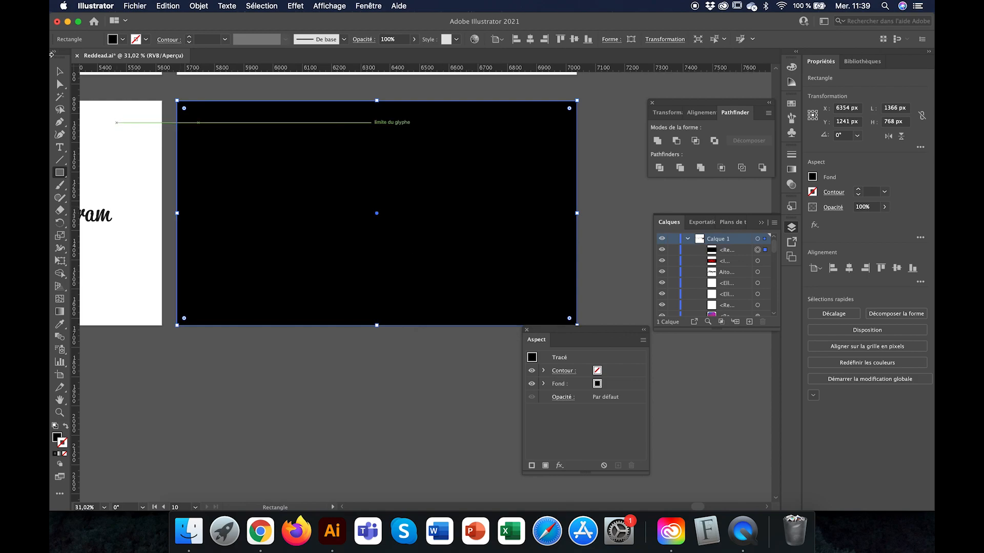
left_click(59, 72)
right_click(386, 170)
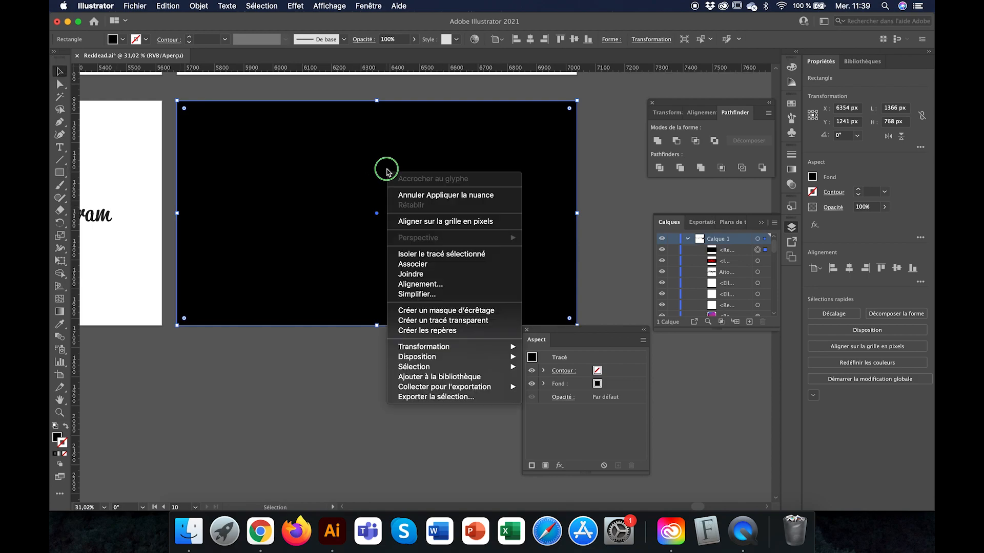
mouse_move(510, 355)
left_click(552, 388)
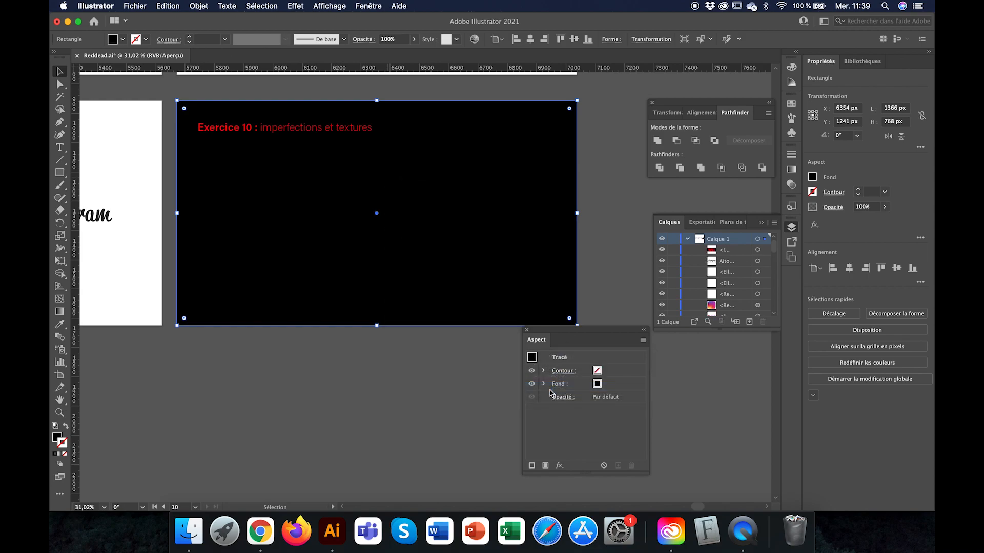
Step: Move the Red Dead Redemption II logo image onto the black artboard below the heading and scale it down to about 452 × 212 px
scroll(398, 250, "down", 2)
scroll(397, 251, "right", 2)
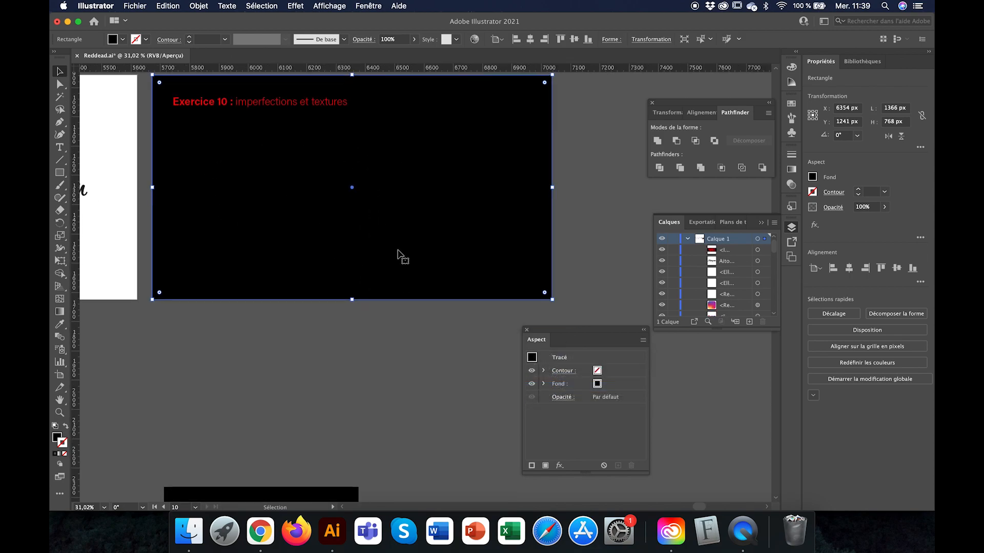
scroll(274, 472, "down", 5)
left_click_drag(276, 455, 309, 161)
scroll(308, 160, "down", 3)
scroll(306, 159, "up", 2)
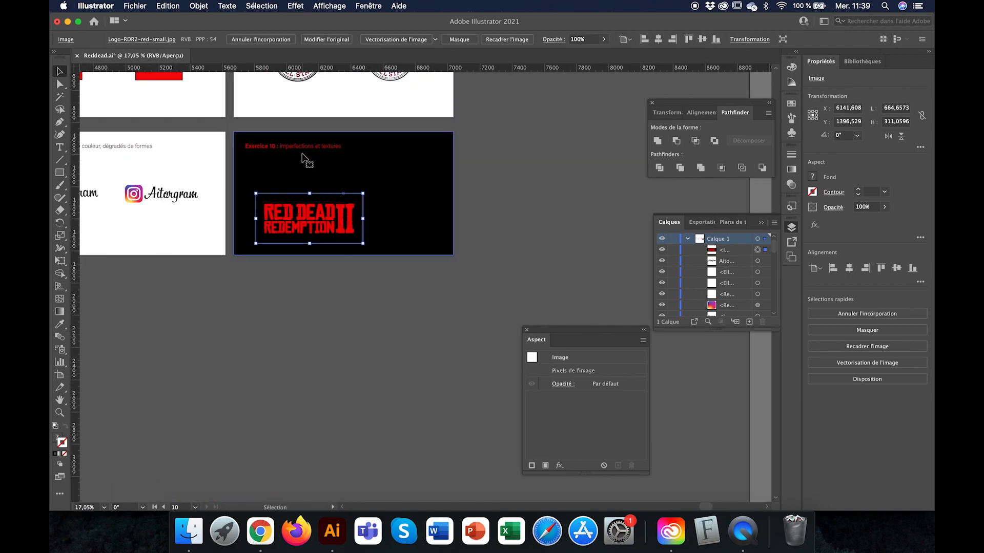
left_click_drag(310, 208, 306, 185)
scroll(306, 185, "up", 4)
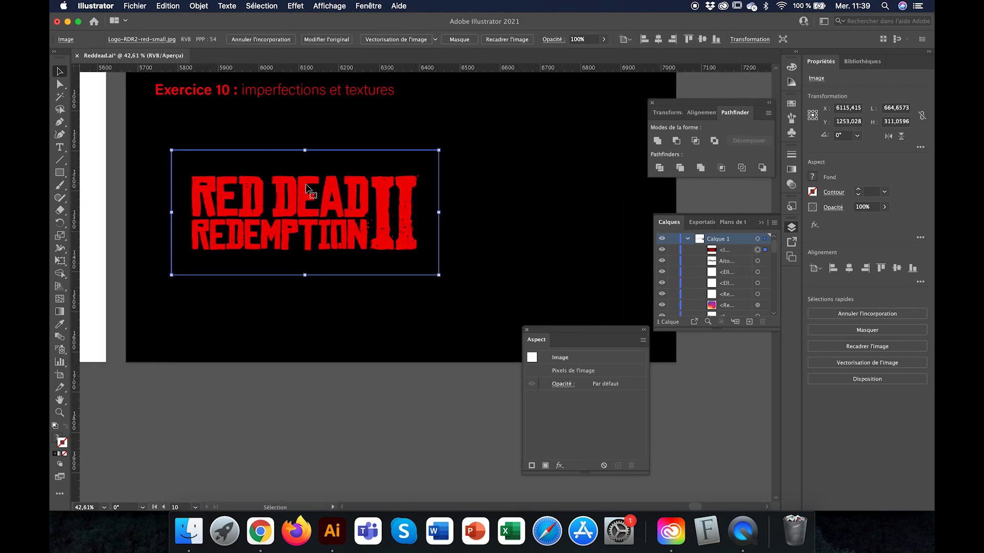
left_click_drag(439, 151, 358, 176)
left_click_drag(283, 228, 285, 217)
Step: Examine the edges and texture of the Red Dead Redemption II logo's lettering up close and as a whole
scroll(231, 223, "up", 5)
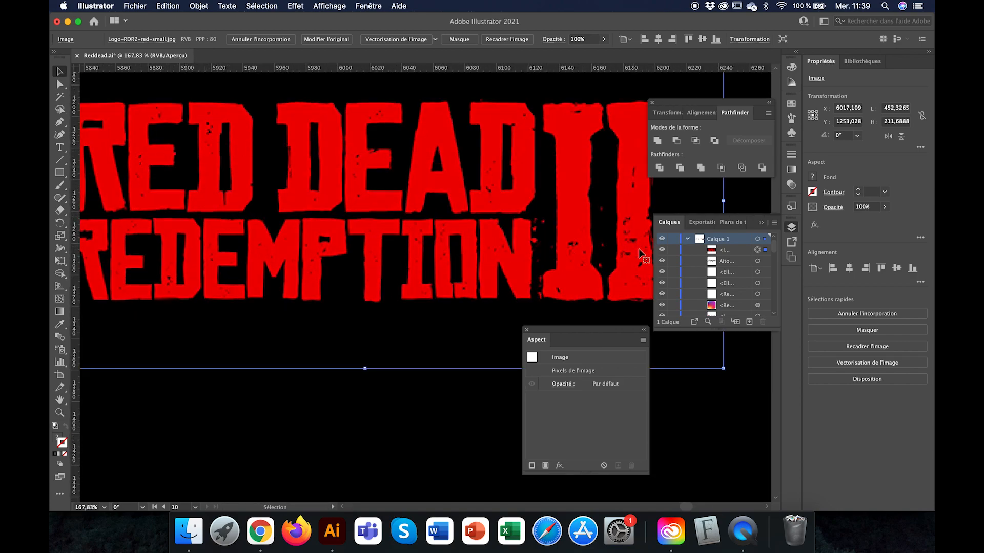
scroll(631, 242, "down", 5)
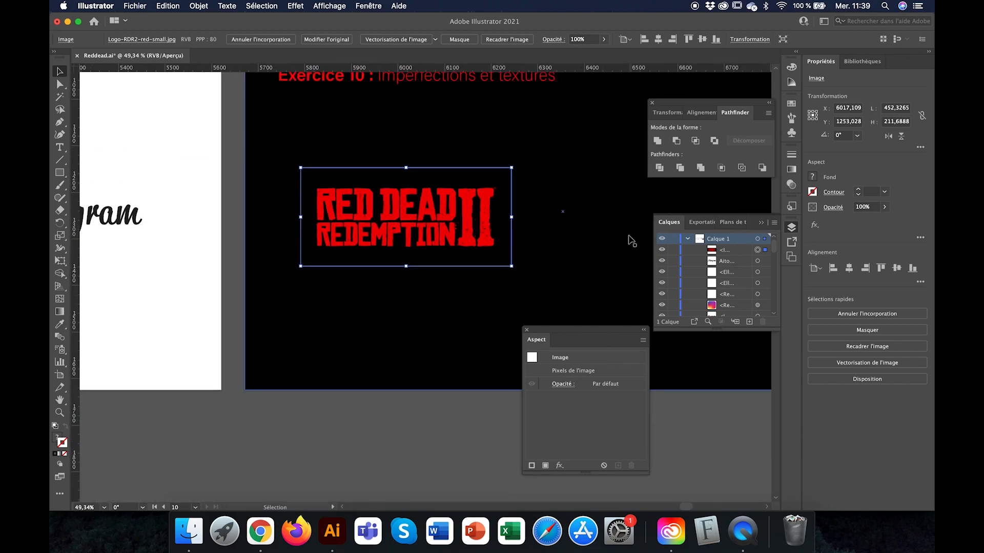
scroll(610, 256, "down", 2)
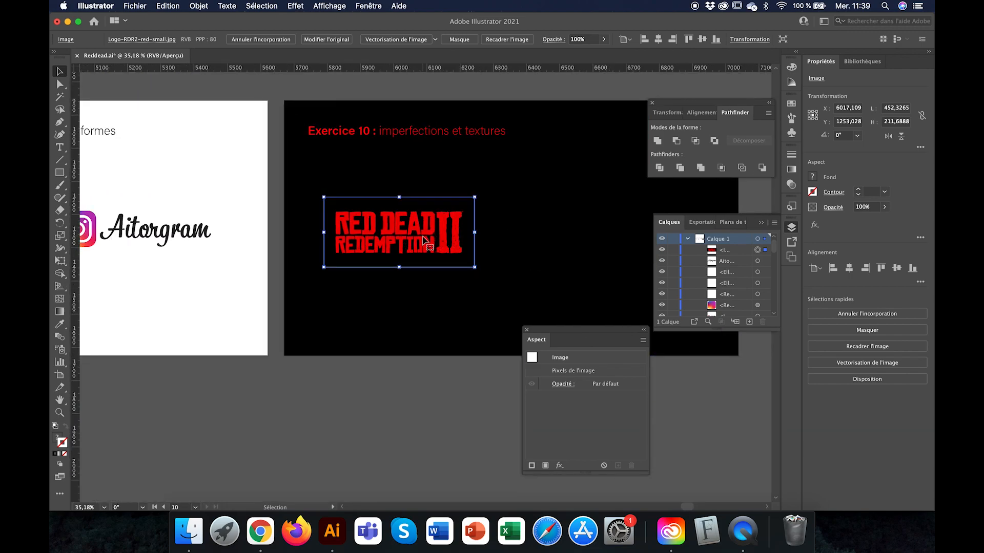
scroll(333, 270, "up", 3)
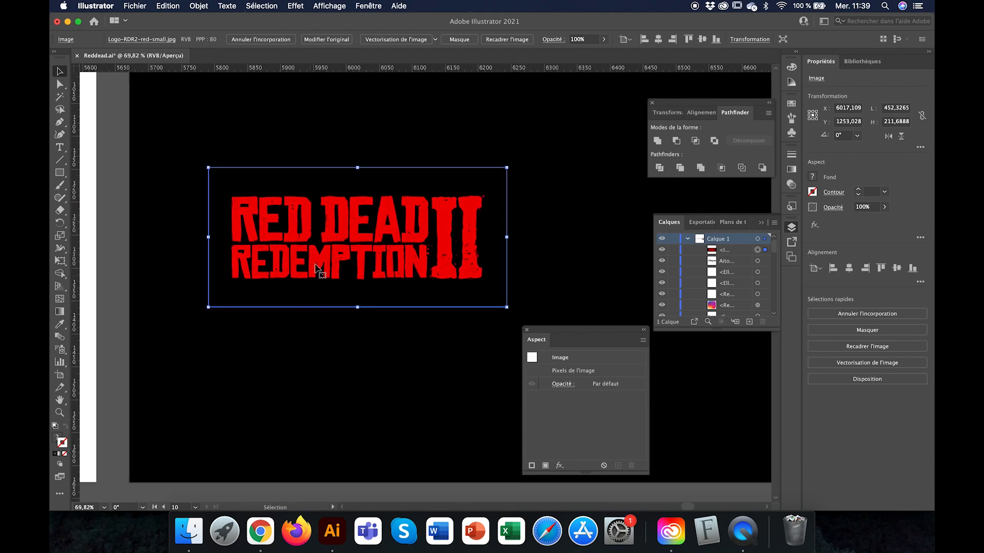
scroll(372, 238, "up", 1)
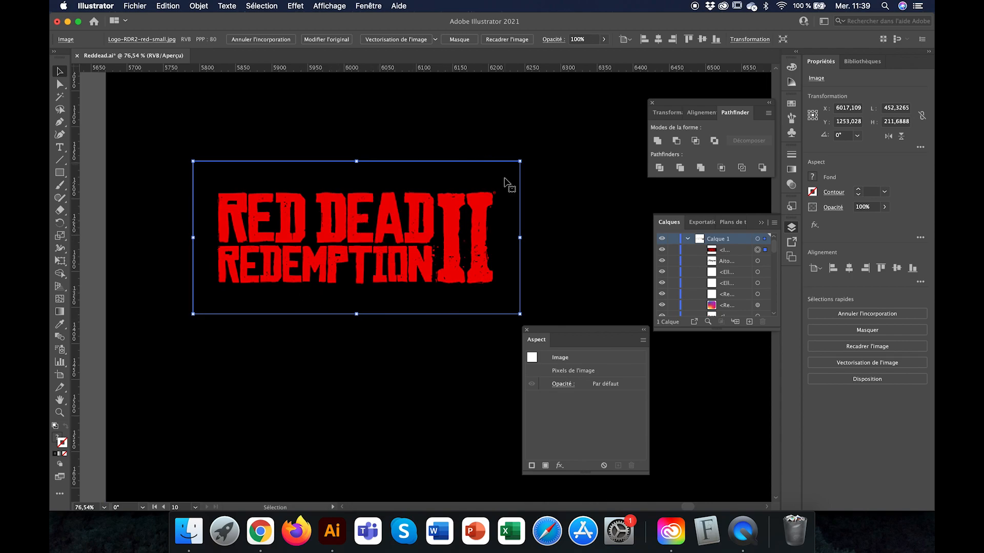
scroll(441, 234, "down", 2)
scroll(437, 232, "right", 2)
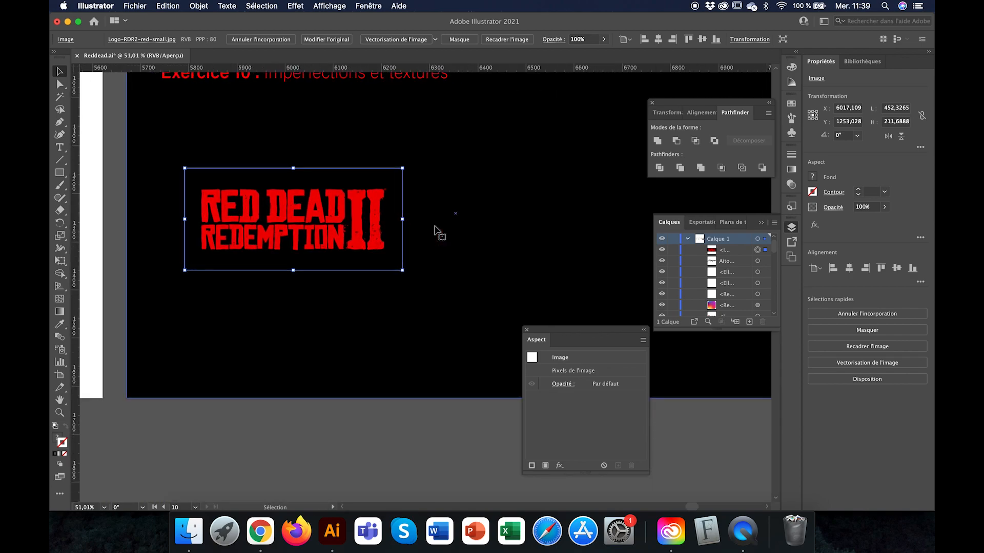
scroll(436, 231, "up", 2)
scroll(346, 250, "down", 3)
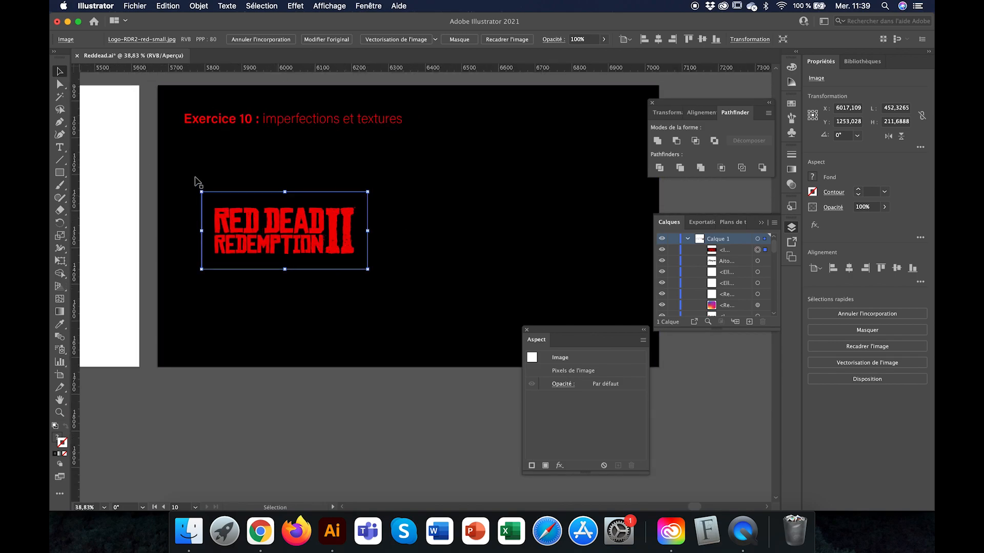
Step: Add a text line reading the first name followed by "DEAD" beside the logo, filled with the logo's red using the Eyedropper
left_click(59, 147)
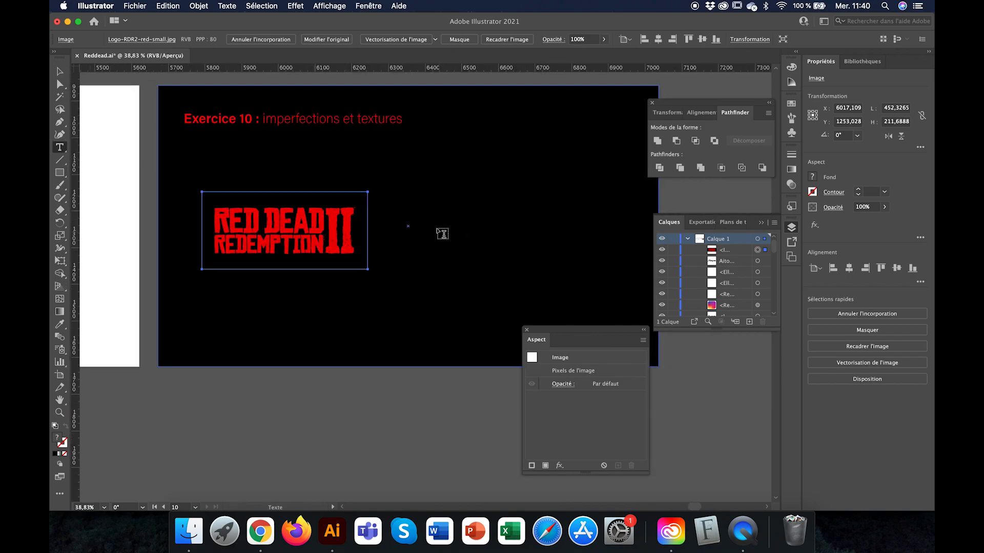
left_click(439, 219)
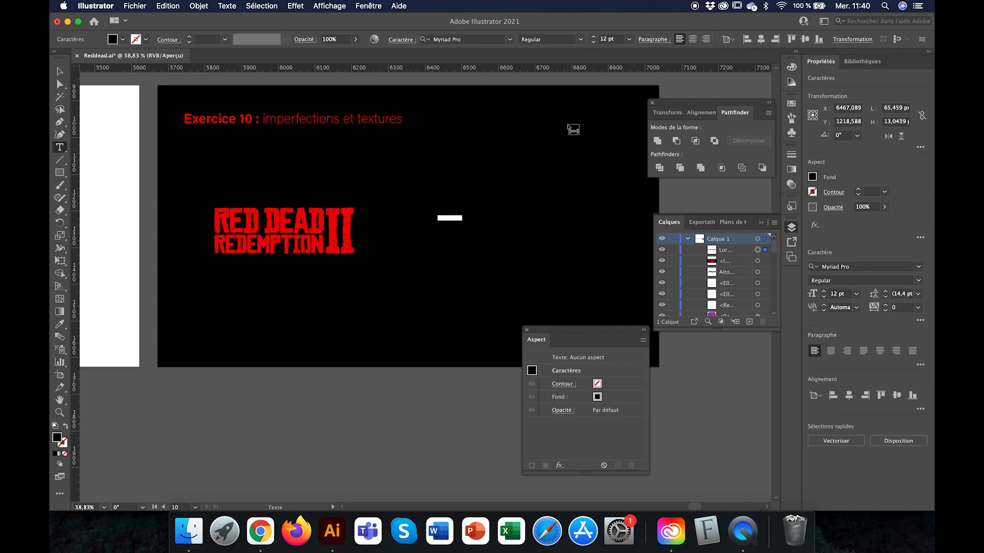
key("BackSpace")
left_click(123, 43)
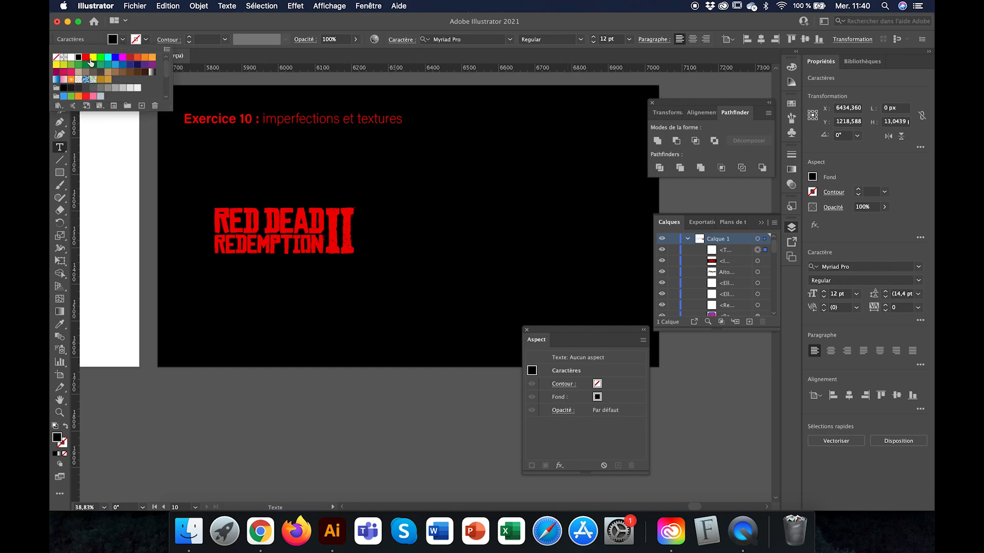
left_click(61, 328)
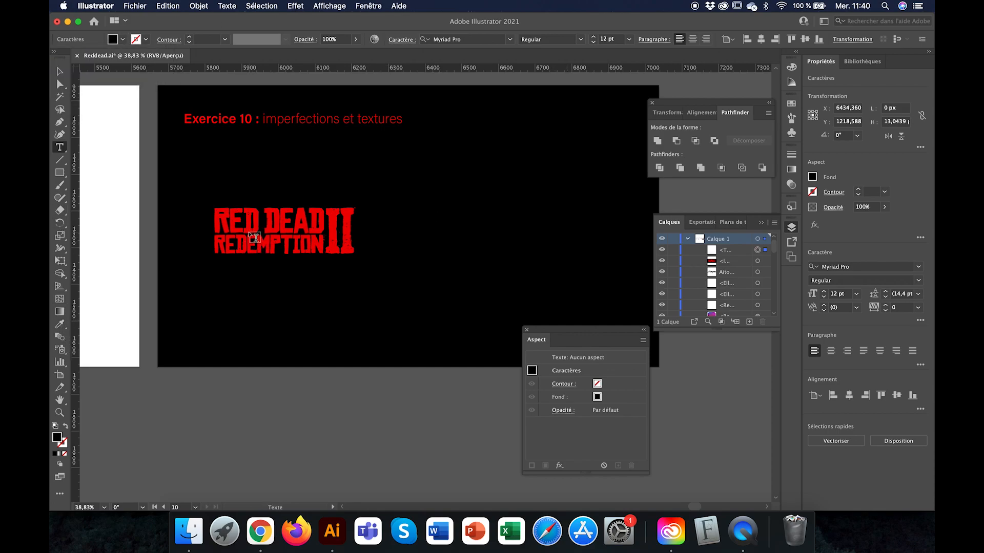
left_click(60, 324)
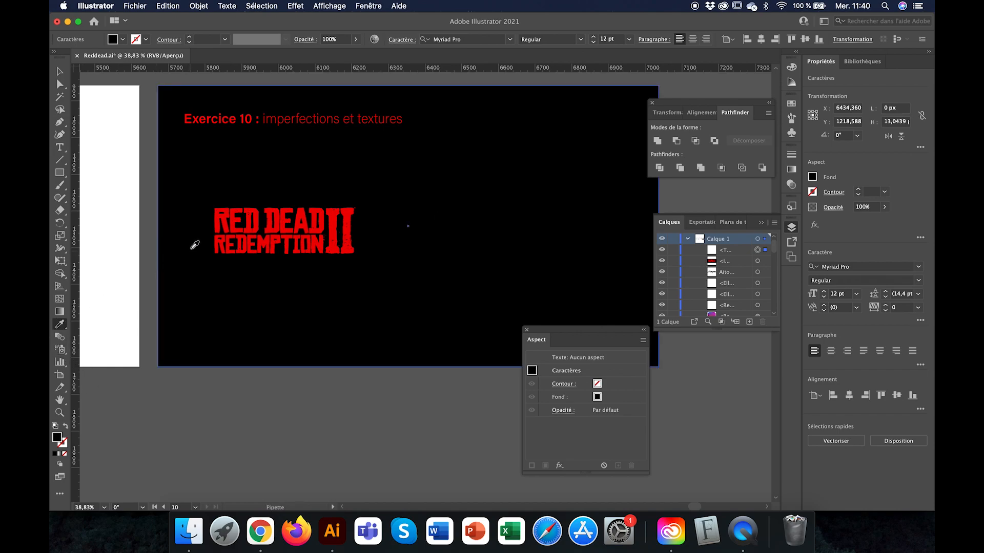
left_click(217, 222)
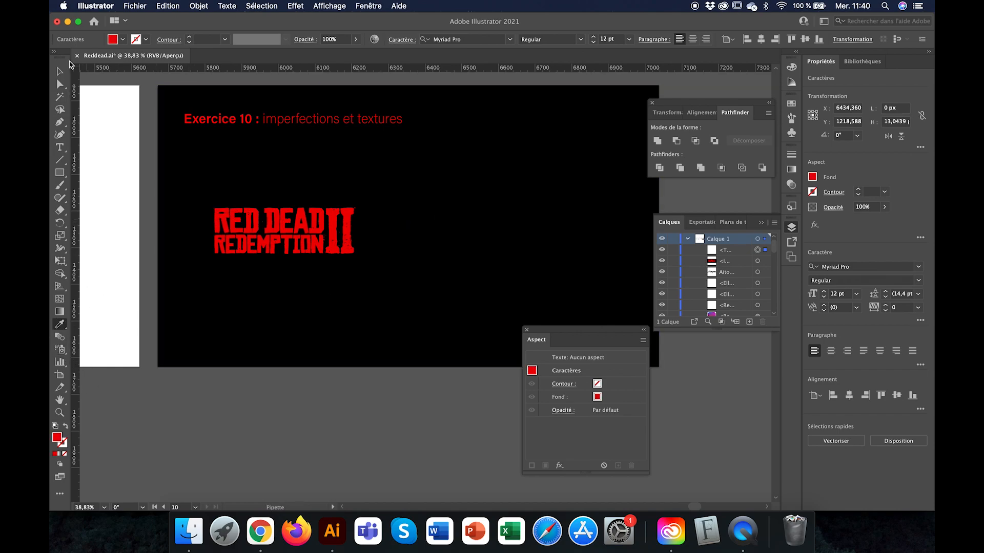
key("t")
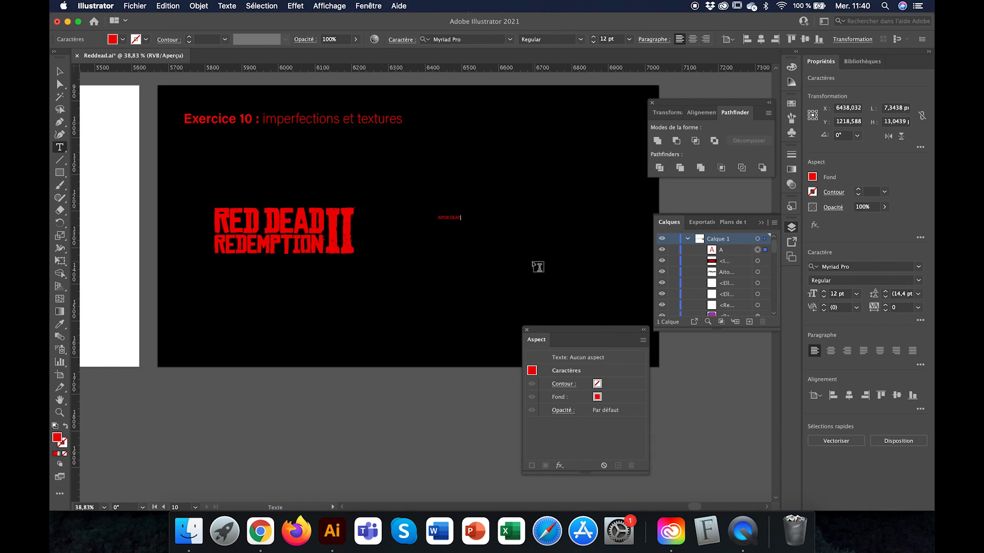
left_click(60, 71)
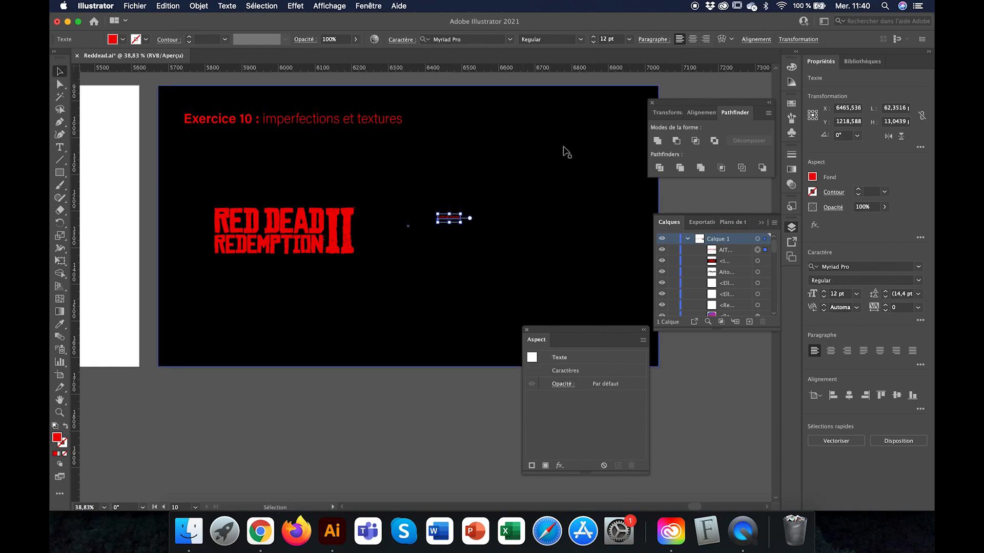
Step: Set the new text line in the ChineseRocksRg-Regular font and enlarge it to about 62.5 pt
left_click(510, 41)
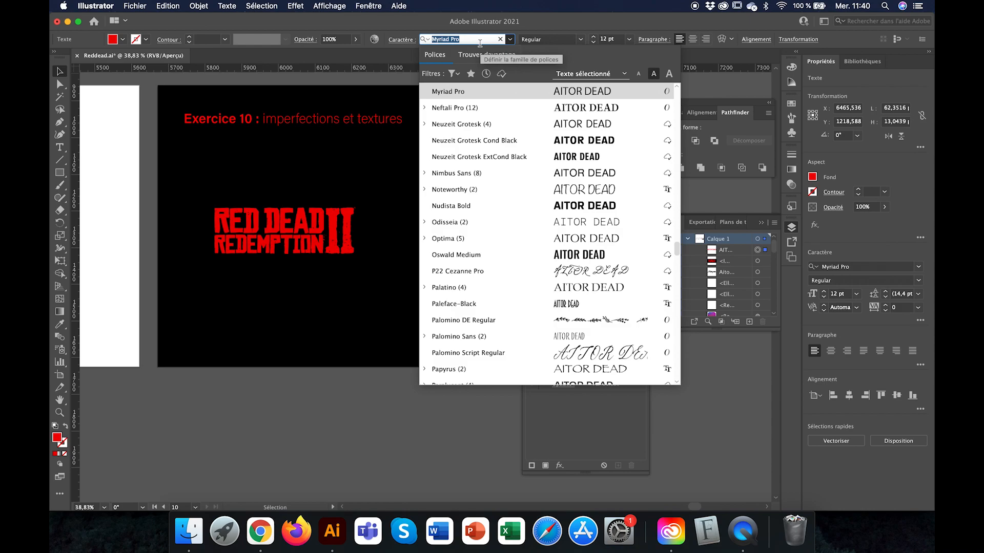
type("cgine")
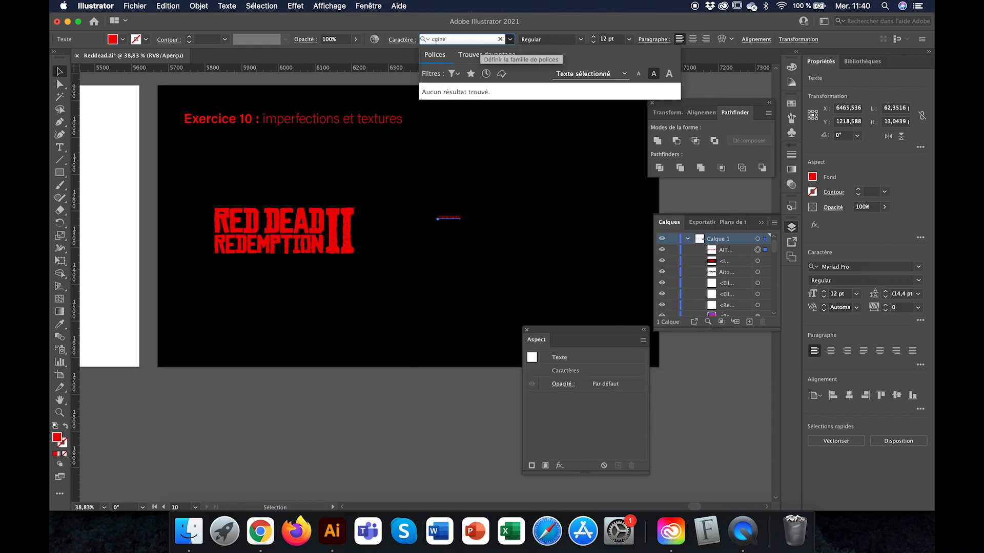
key("BackSpace")
key("BackSpace")
type("hine")
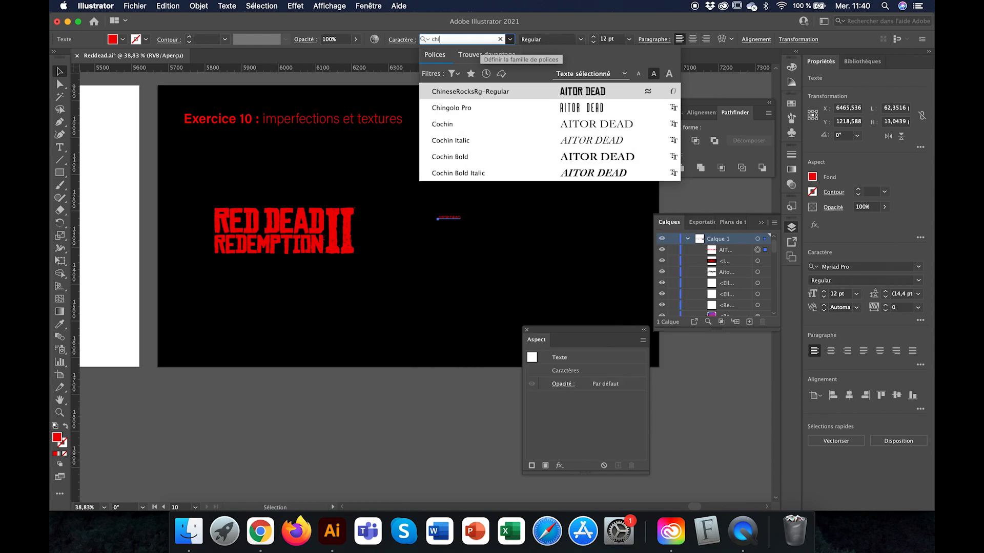
left_click(467, 92)
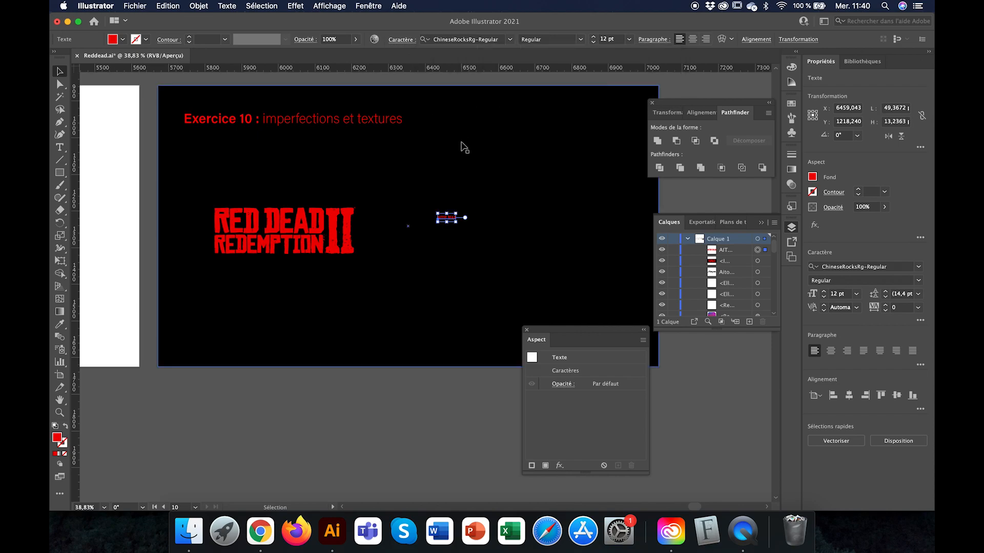
left_click_drag(456, 223, 531, 266)
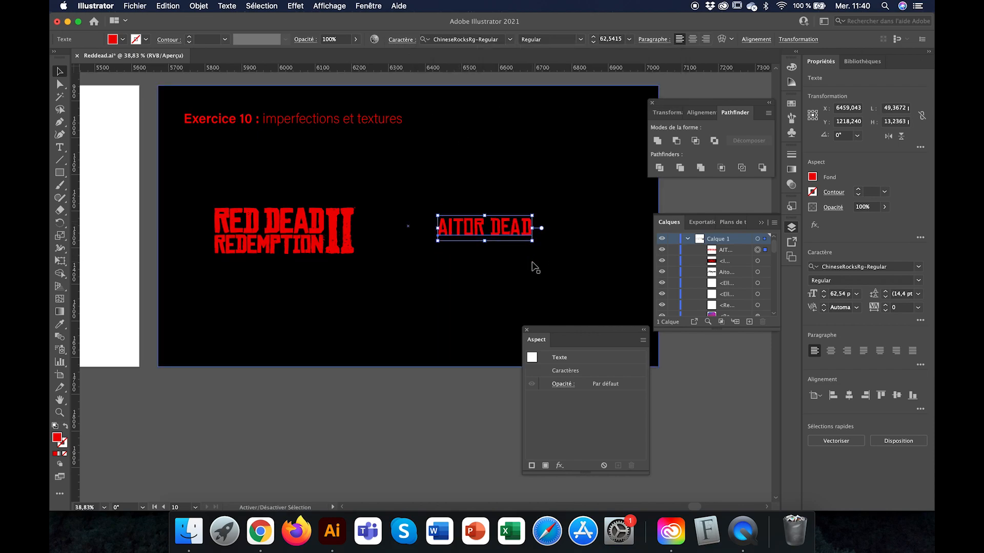
left_click_drag(499, 237, 493, 231)
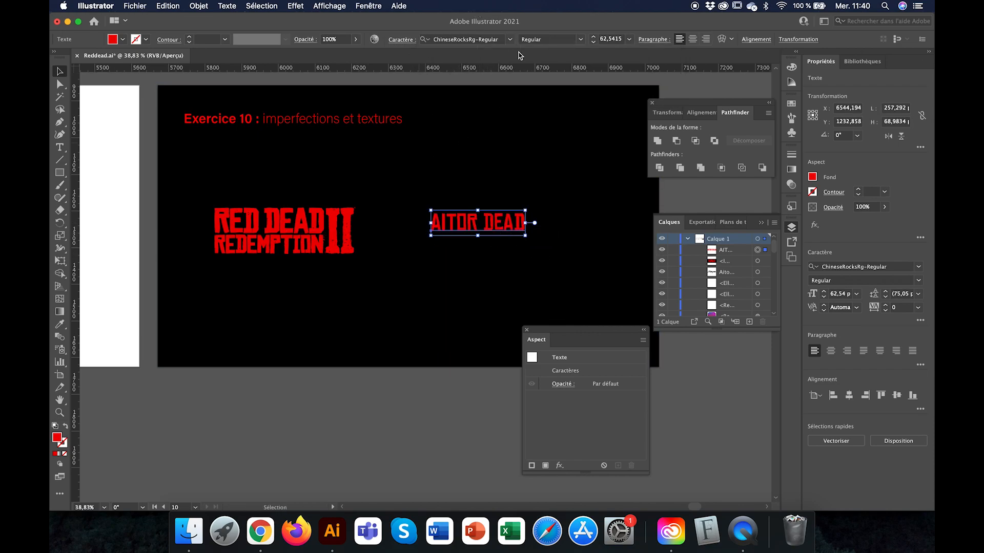
Step: Tighten the text line's tracking to -15
left_click(400, 40)
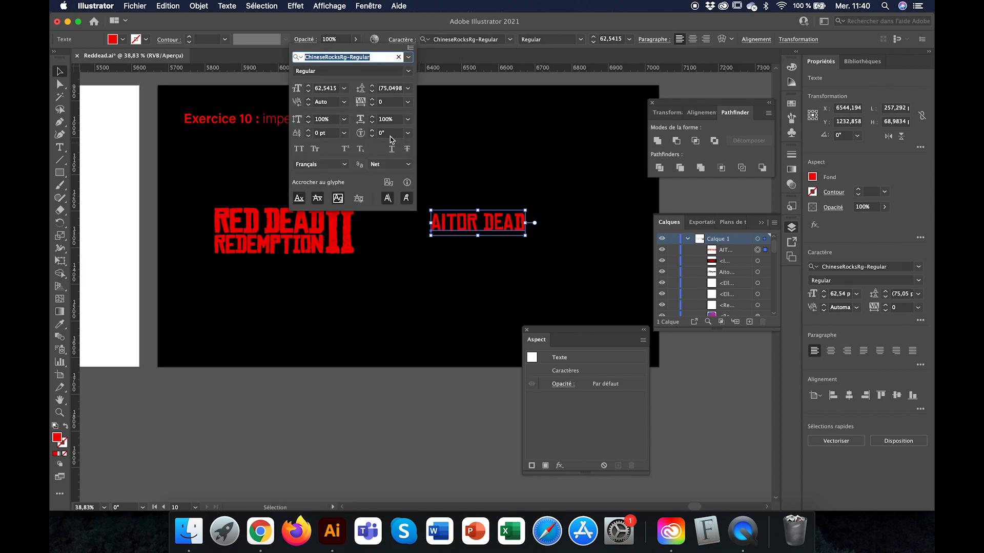
left_click(372, 106)
left_click(373, 105)
left_click(373, 105)
left_click(373, 106)
left_click(373, 105)
left_click(372, 105)
left_click(373, 105)
left_click(372, 106)
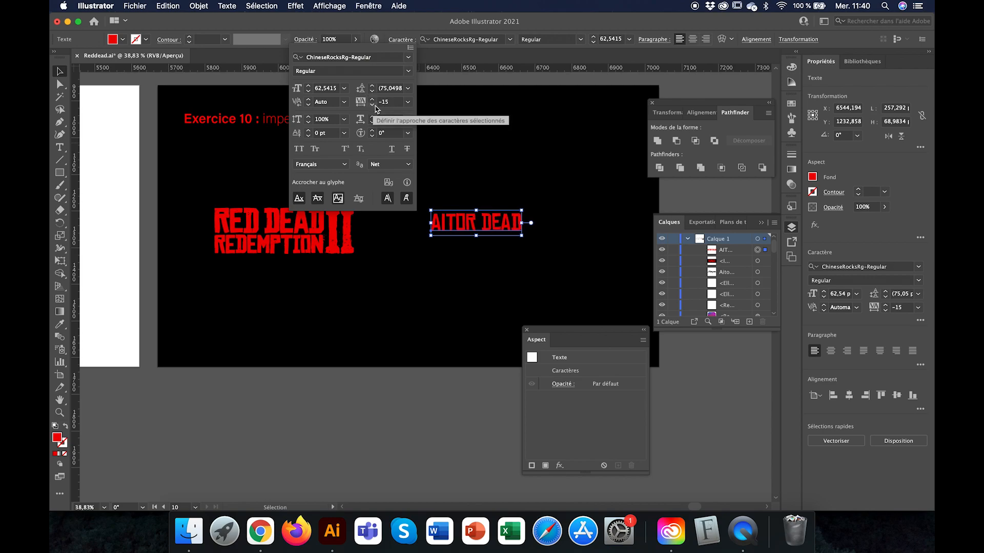
left_click(499, 148)
Step: Move the text line closer to the reference logo and enlarge it to about 73.2 pt
left_click_drag(465, 226, 442, 223)
left_click_drag(503, 226, 507, 249)
scroll(460, 253, "up", 5)
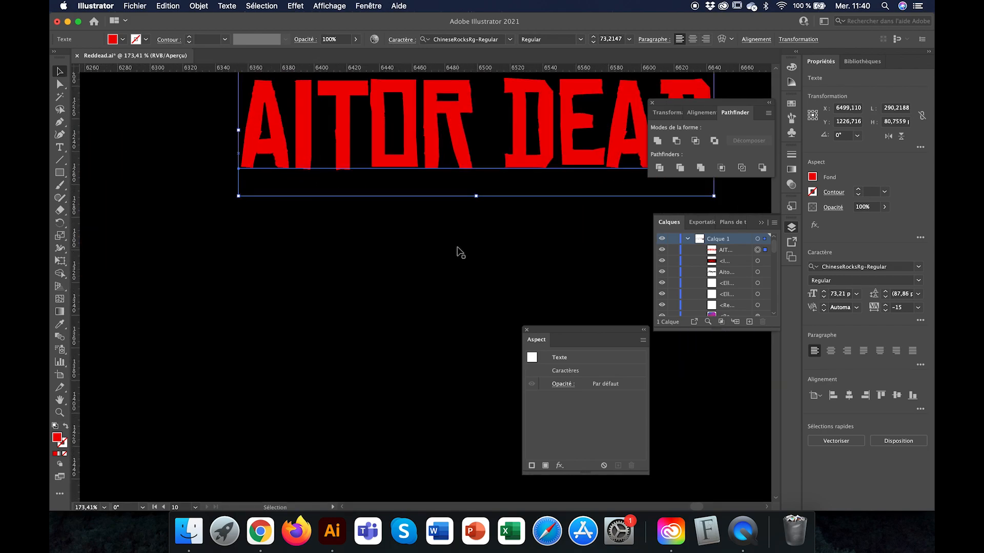
scroll(429, 127, "down", 5)
scroll(423, 127, "up", 5)
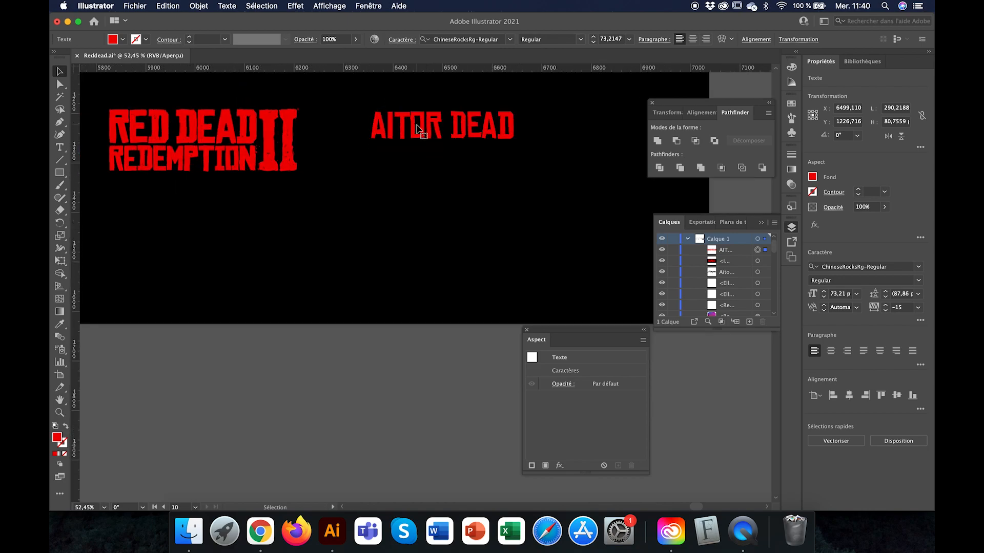
scroll(364, 149, "down", 4)
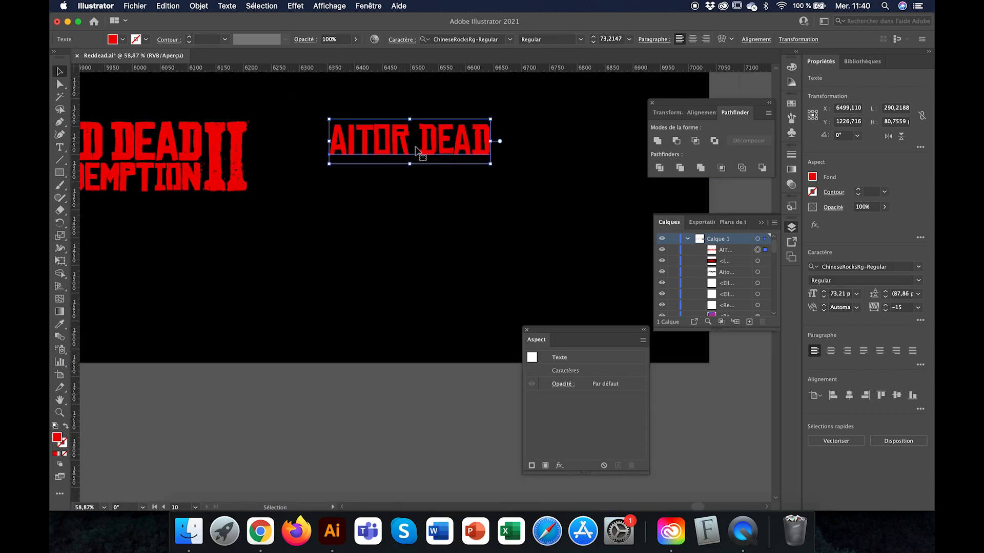
Step: Duplicate the text line directly below itself and change the copy's wording to "REDEMPTION"
left_click_drag(429, 148, 429, 178)
left_click(60, 147)
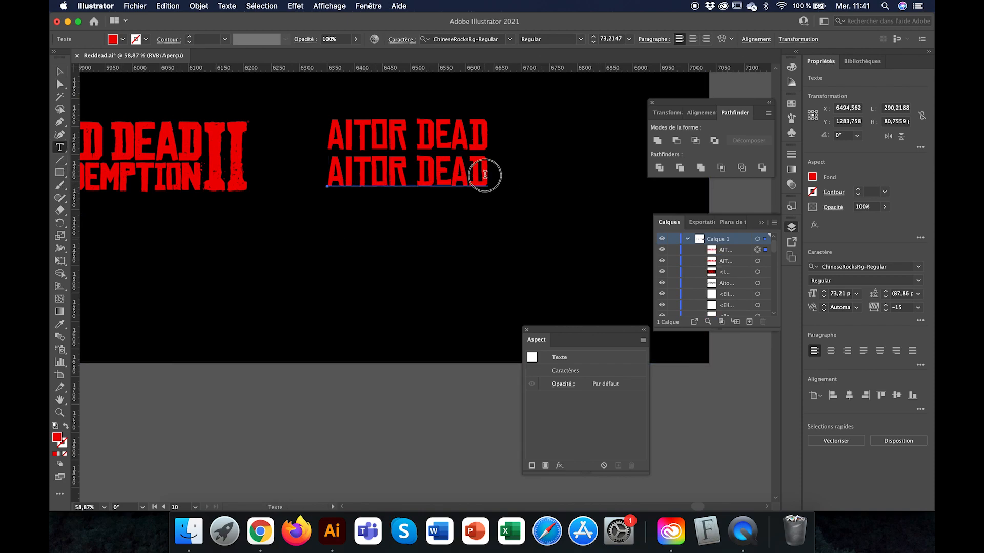
left_click_drag(485, 175, 241, 158)
type("R")
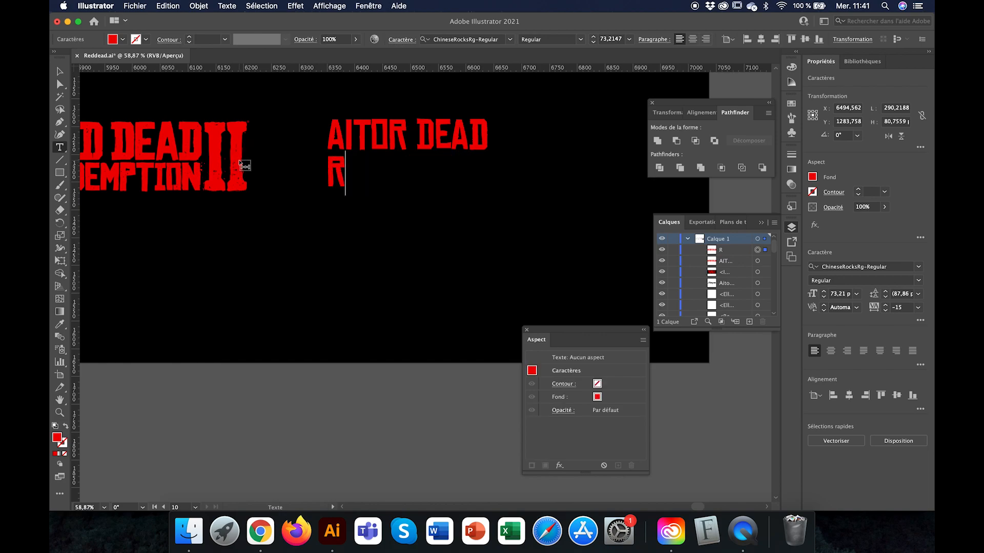
type("EDEMPTION")
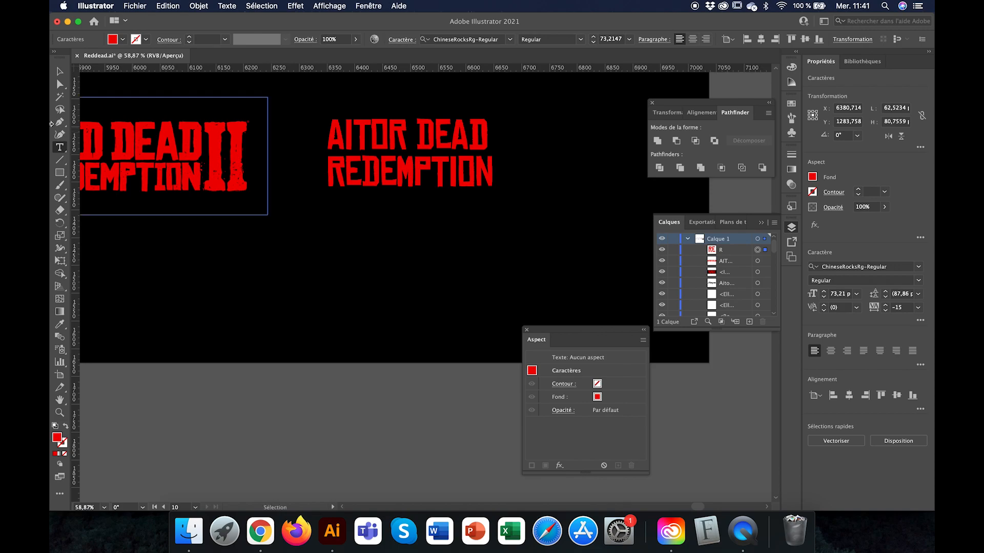
scroll(161, 158, "down", 5)
Step: Scale the REDEMPTION line down to about 70.7 pt so its width matches the line above
left_click(59, 71)
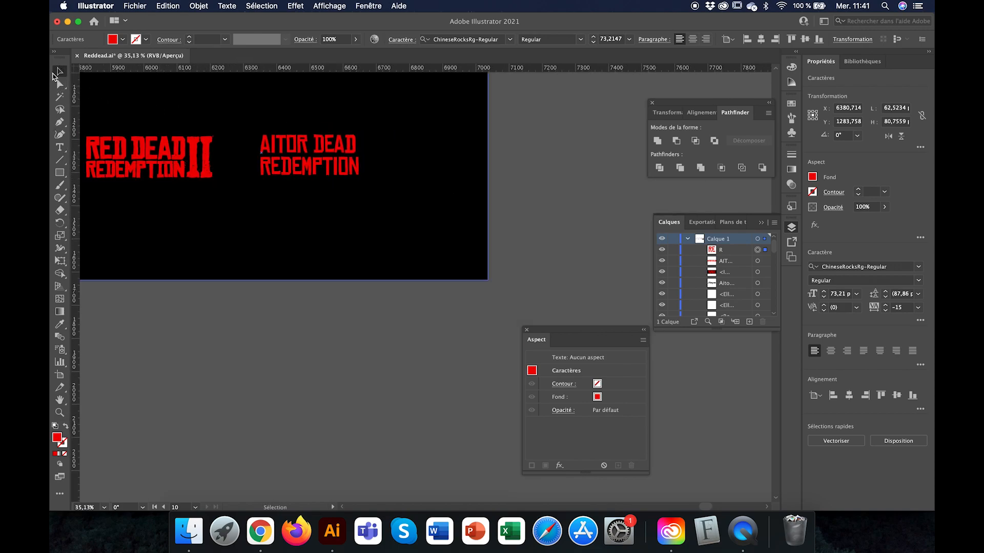
left_click(312, 166)
scroll(369, 172, "up", 6)
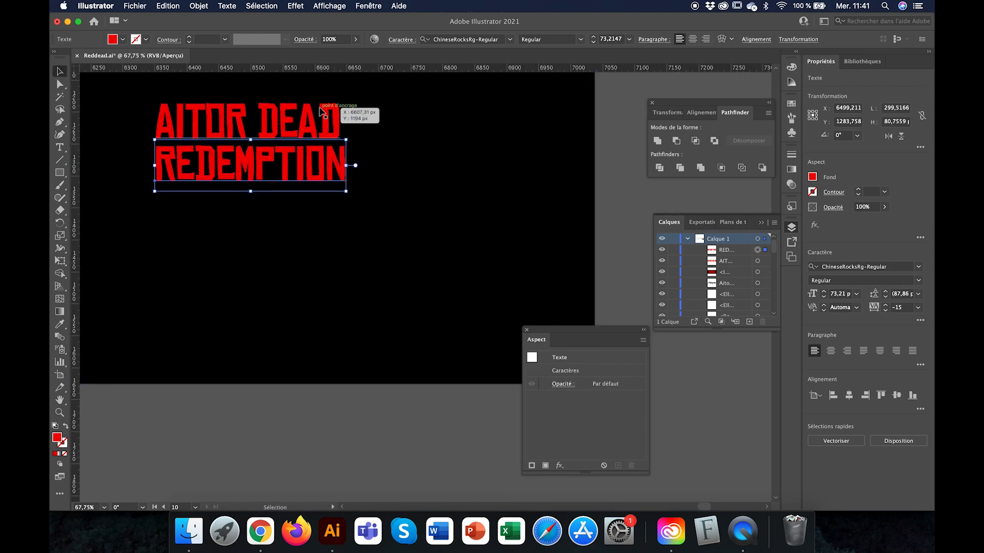
left_click_drag(345, 190, 343, 191)
scroll(351, 130, "down", 3)
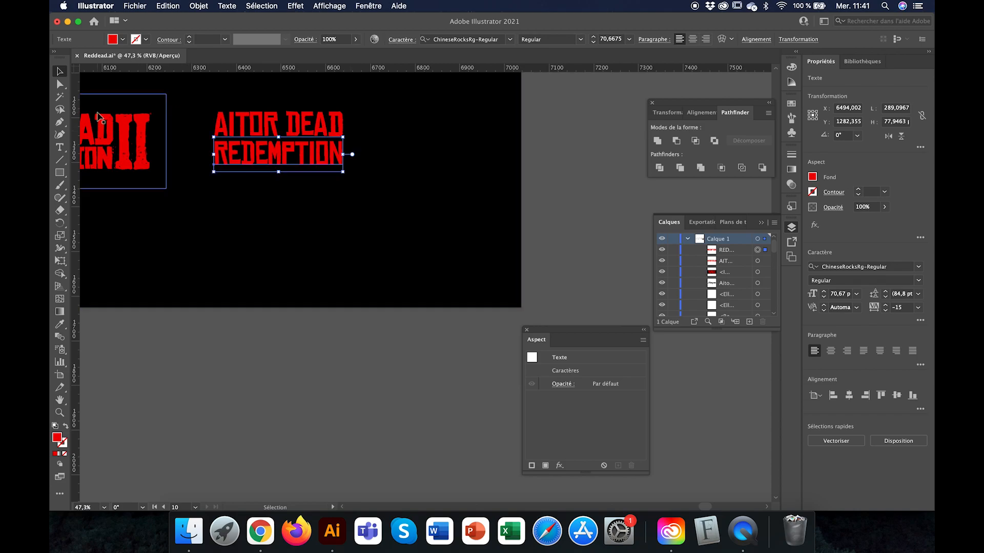
left_click(59, 147)
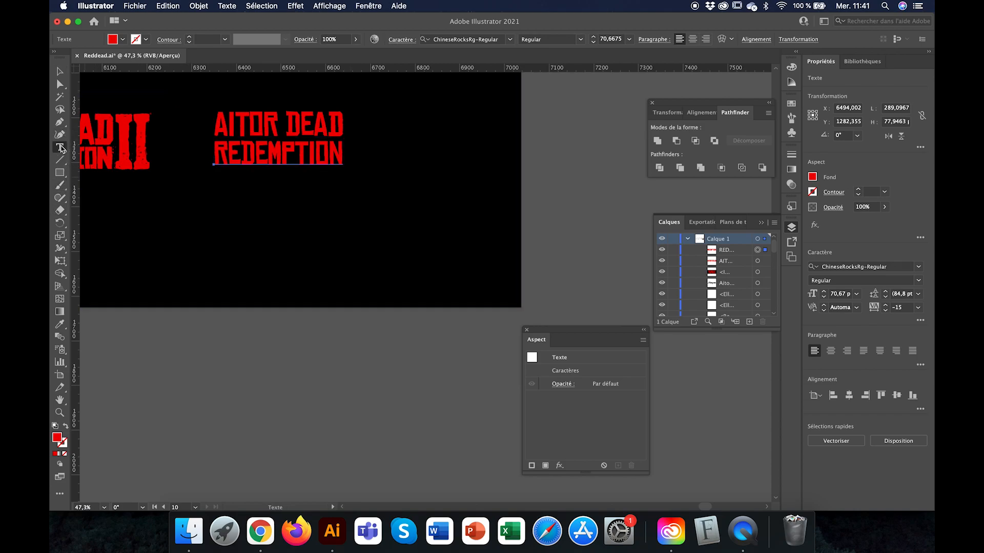
left_click(361, 142)
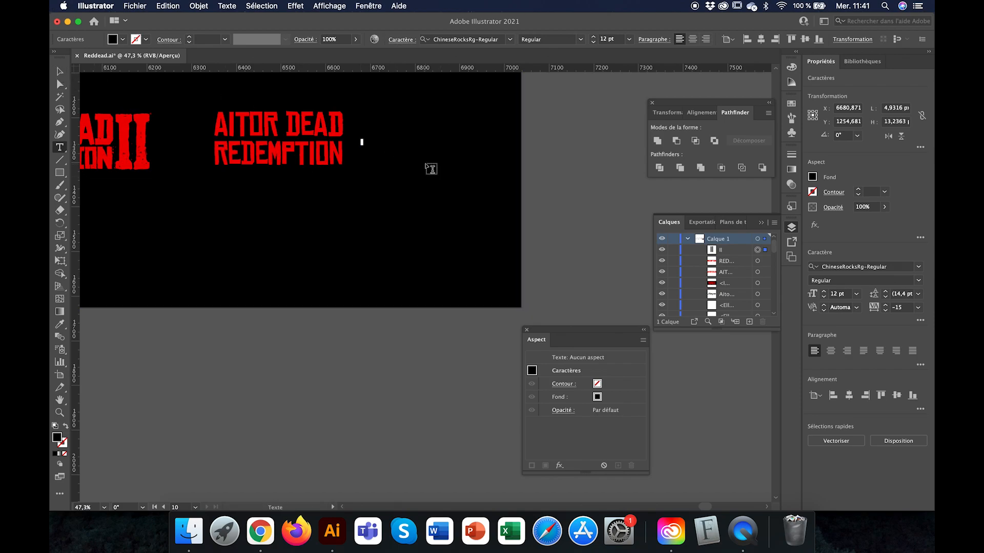
key("Escape")
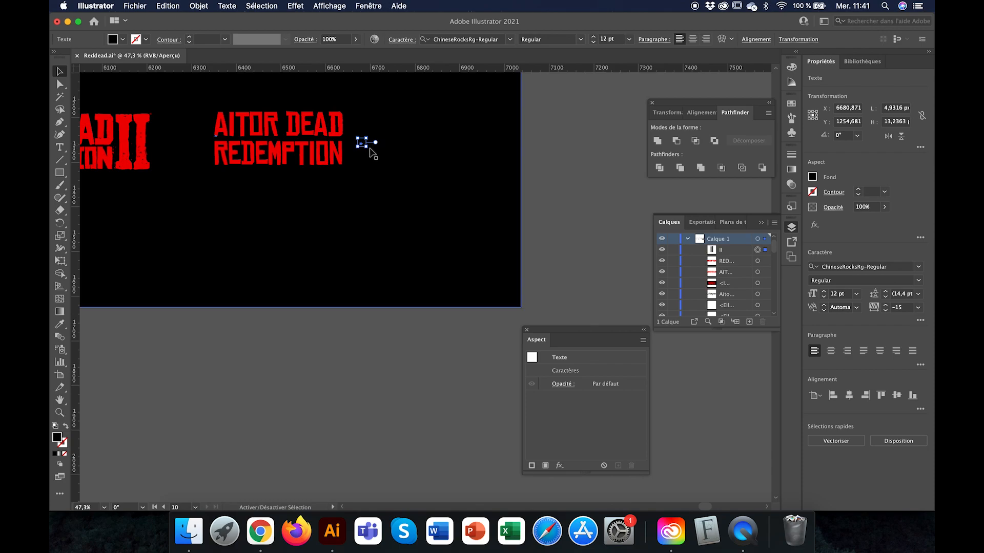
key("Delete")
Step: Duplicate the upper text line to the right of the lettering and change the copy's wording to "II"
left_click(271, 121)
left_click_drag(322, 133, 260, 121)
left_click(60, 147)
type("II")
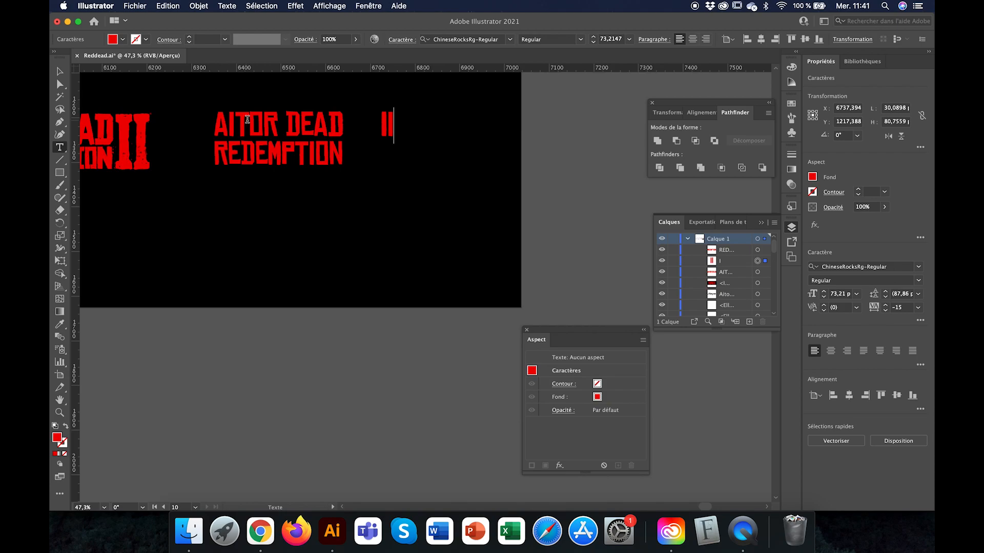
key("BackSpace")
key("BackSpace")
type("11")
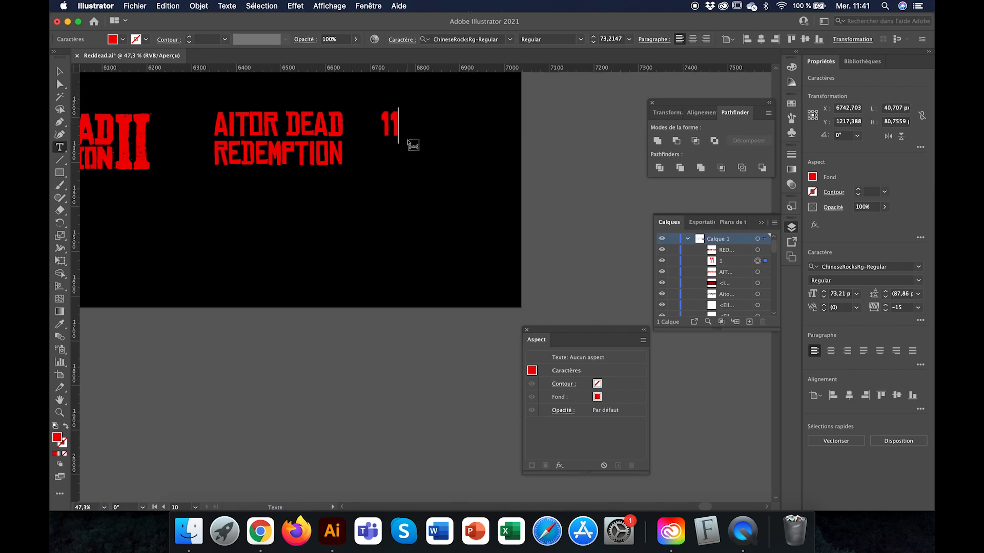
key("BackSpace")
type("II")
scroll(380, 132, "up", 5)
key("Escape")
Step: Place the "II" right beside the two text lines and scale it to about 160 pt so it spans both lines' height
left_click_drag(388, 165, 352, 197)
left_click_drag(378, 165, 329, 157)
left_click_drag(371, 227, 395, 249)
scroll(377, 165, "down", 5)
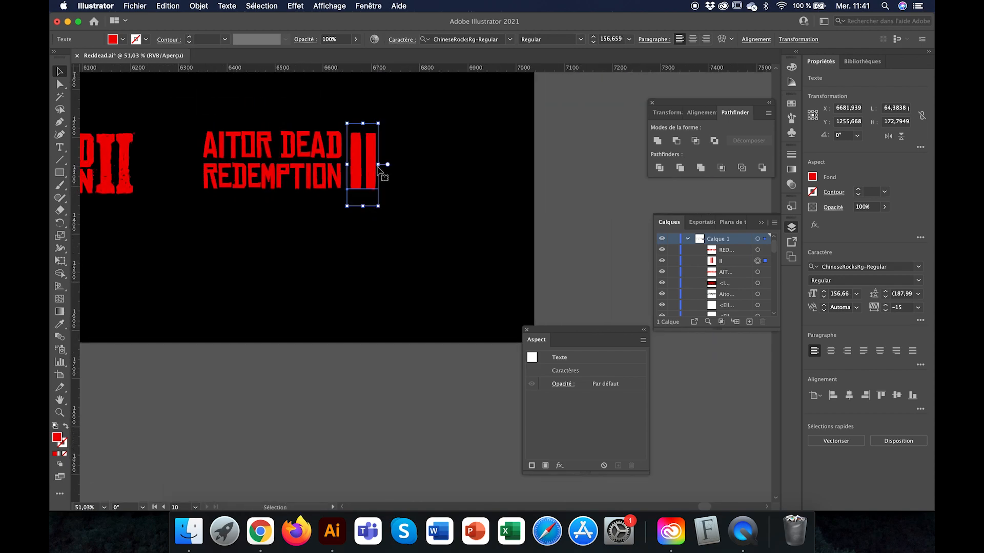
left_click_drag(380, 125, 379, 123)
scroll(359, 149, "up", 2)
scroll(359, 148, "up", 5)
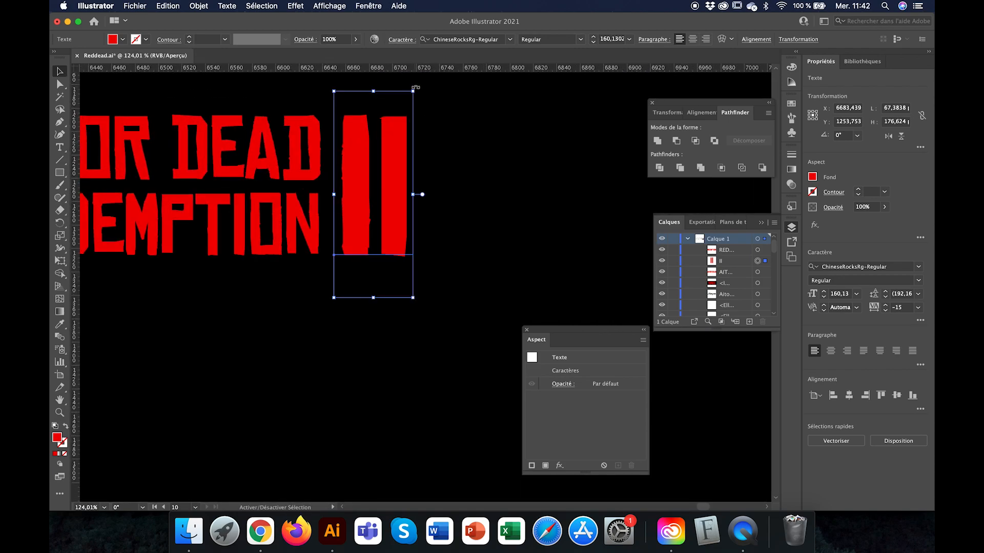
left_click_drag(415, 91, 413, 91)
Step: Convert the "II" to outlines and draw a red rectangle about 30.5 × 13.5 px across the top of the second bar
right_click(372, 179)
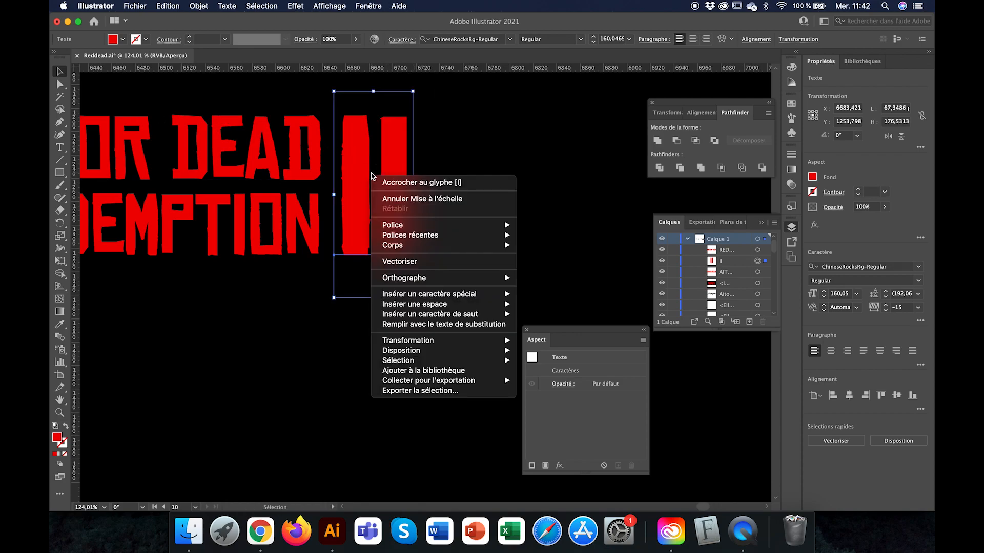
left_click(444, 264)
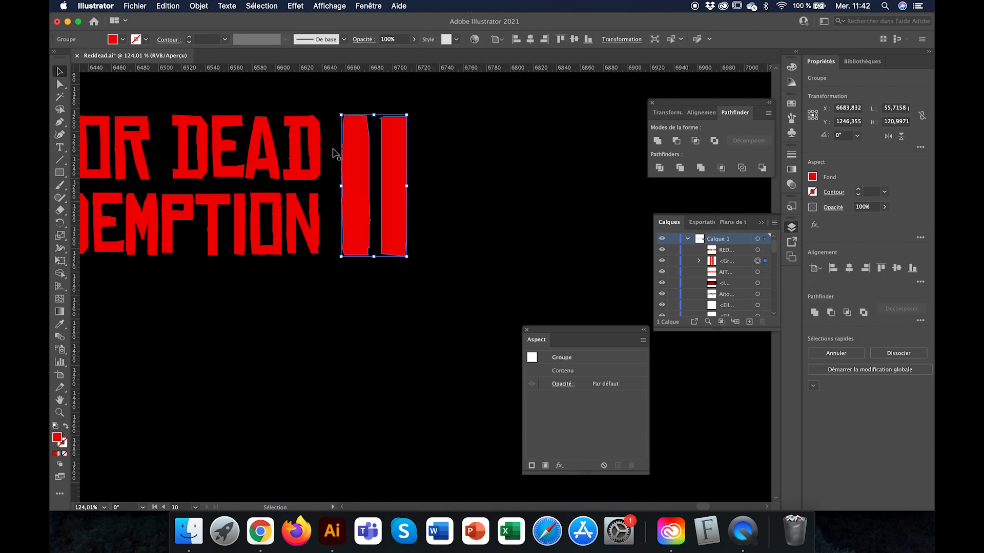
left_click(60, 173)
left_click_drag(379, 118, 415, 135)
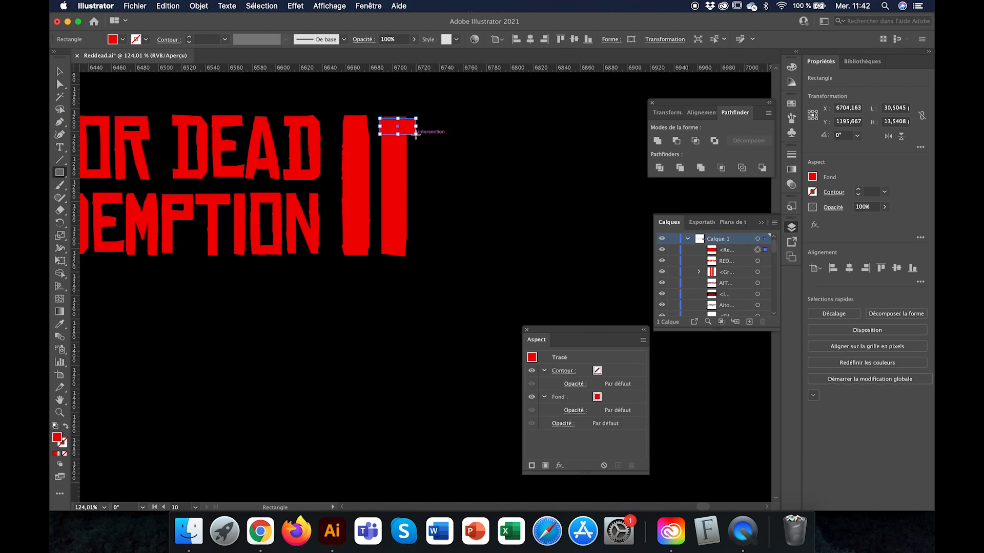
Step: Widen the red rectangle to about 34.1 px over the second bar's top and copy it onto the first bar's top and both bars' bottoms
left_click(59, 71)
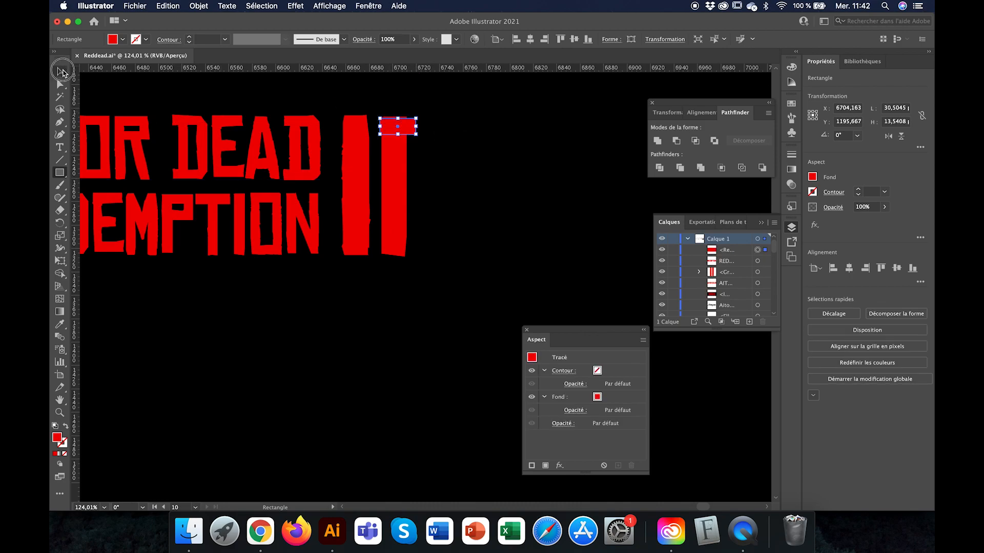
left_click(409, 128)
left_click_drag(409, 127, 410, 123)
left_click_drag(417, 123, 352, 121)
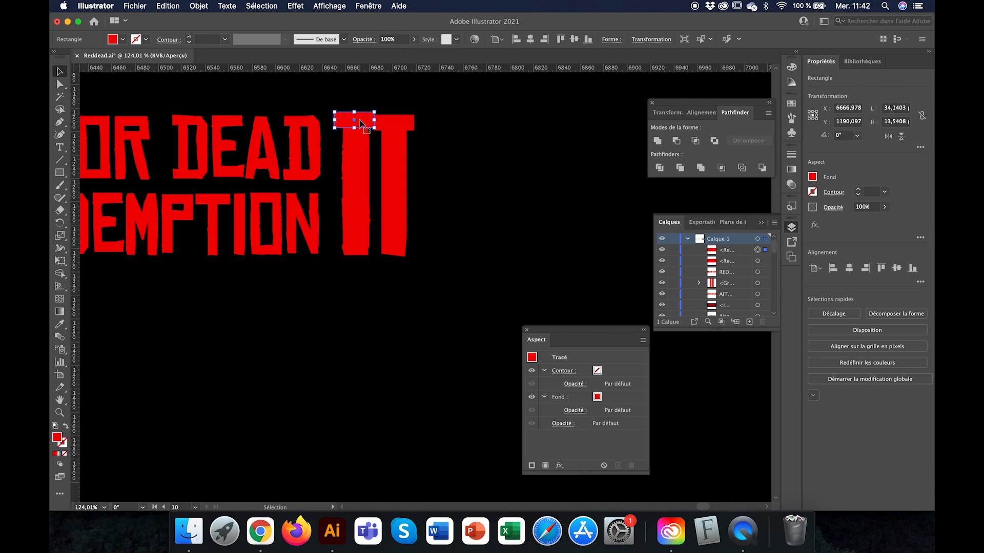
left_click_drag(355, 122, 401, 259, "alt")
scroll(399, 258, "down", 5)
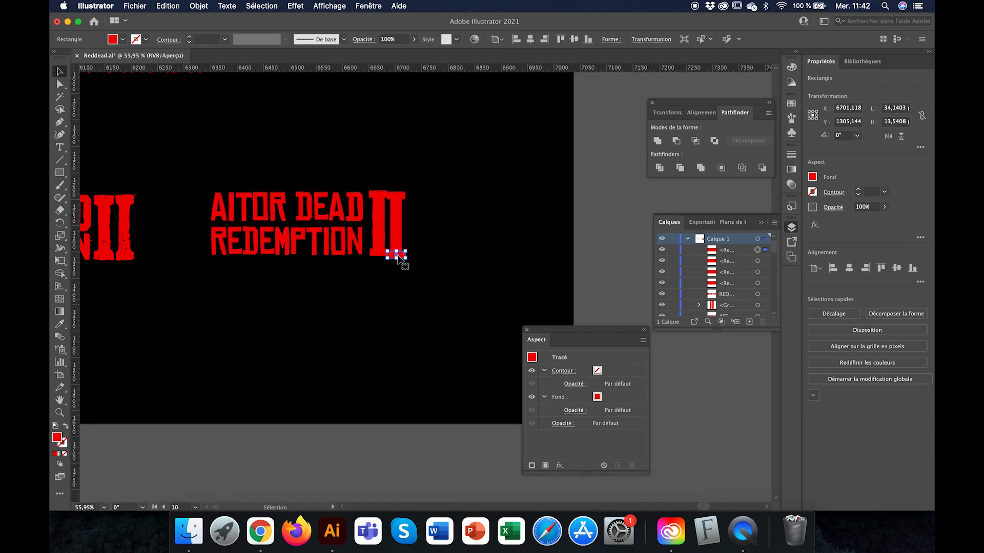
Step: Narrow the second bar's serif rectangles to separate them from the first bar's, about 31.2 px wide at the top and 28.3 px at the bottom
scroll(398, 257, "up", 10)
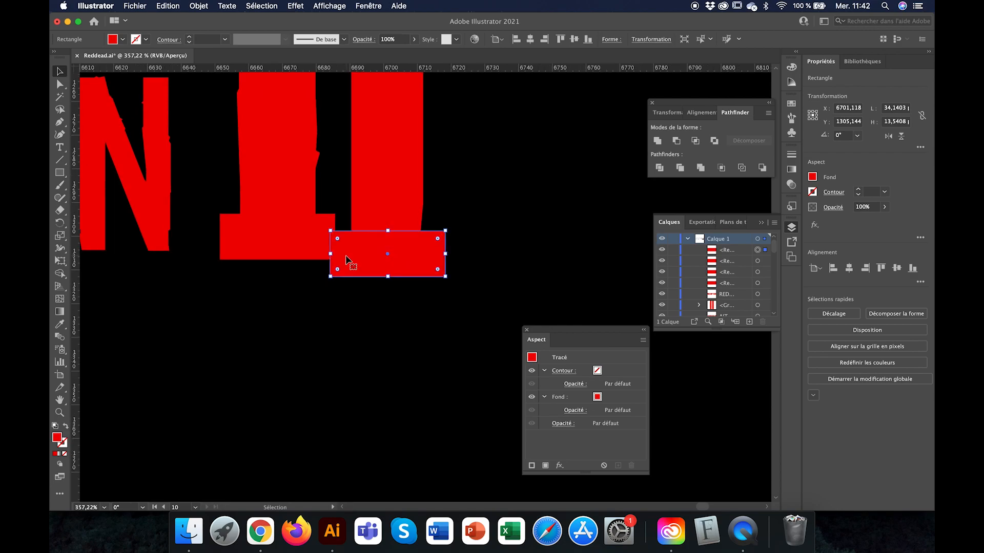
left_click_drag(331, 255, 342, 255)
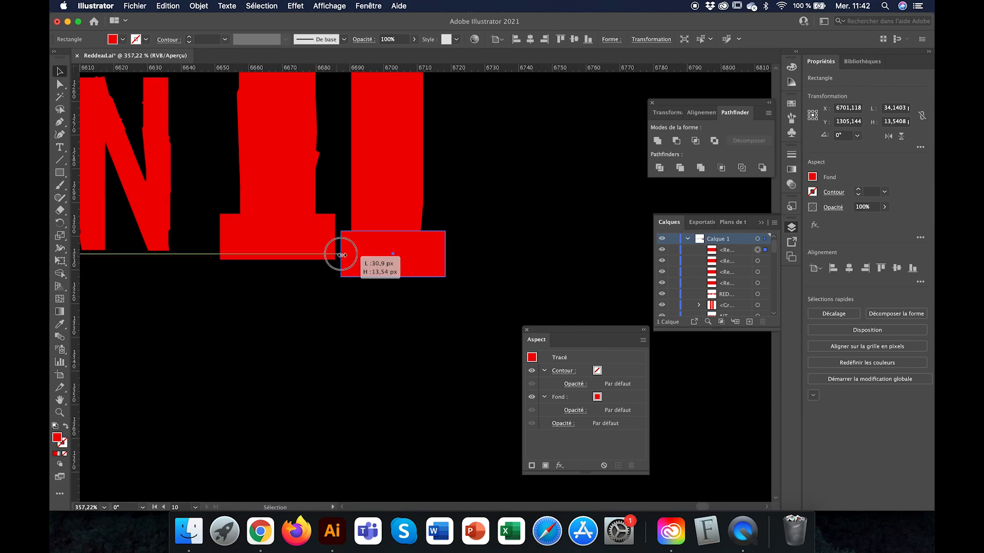
left_click_drag(451, 163, 455, 163)
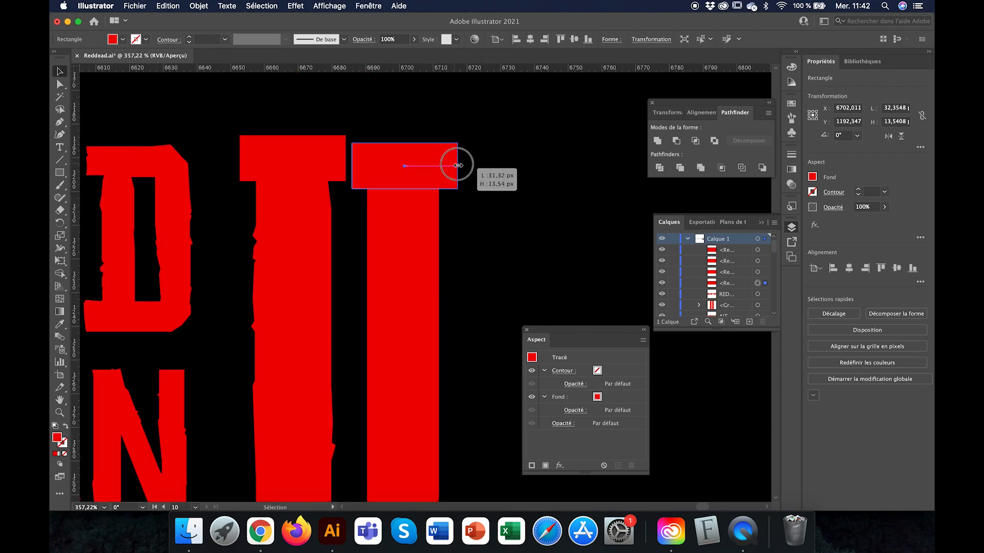
scroll(455, 164, "down", 4)
scroll(454, 164, "down", 2)
left_click(416, 287)
left_click_drag(417, 288, 422, 288)
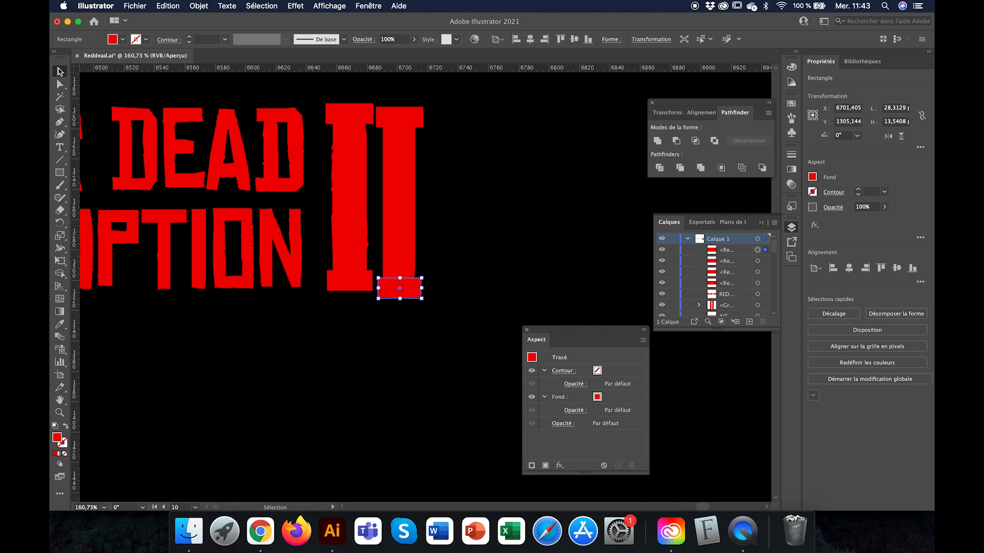
left_click(347, 114)
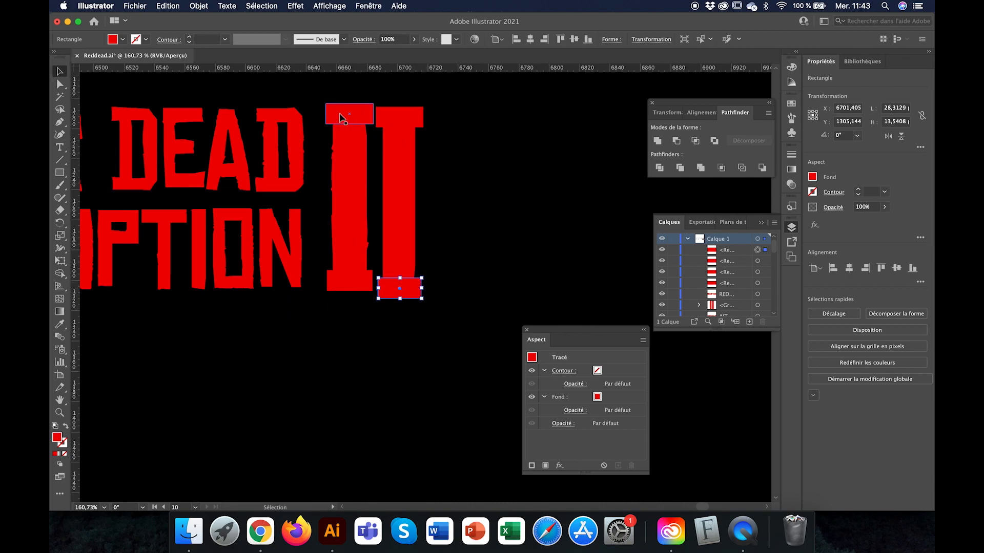
left_click(348, 180, "shift")
left_click(330, 285, "shift")
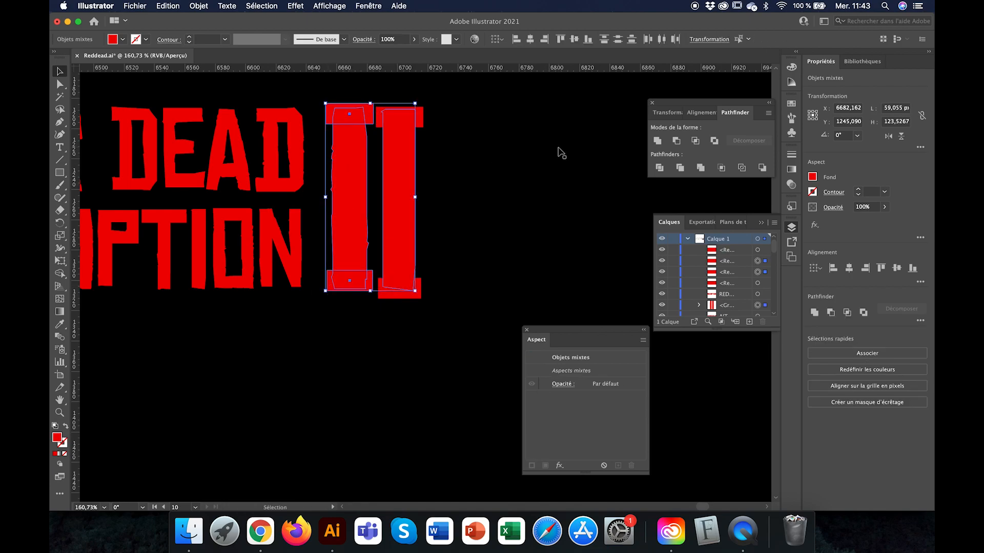
left_click(500, 259)
left_click(349, 282)
left_click(356, 219, "shift")
left_click(348, 105, "shift")
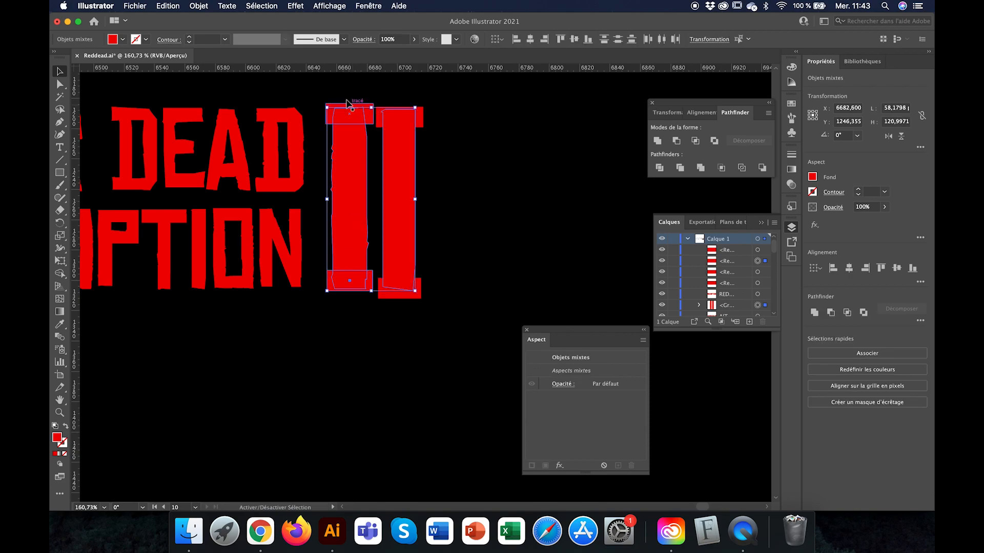
left_click(337, 106, "shift")
left_click(399, 177, "shift")
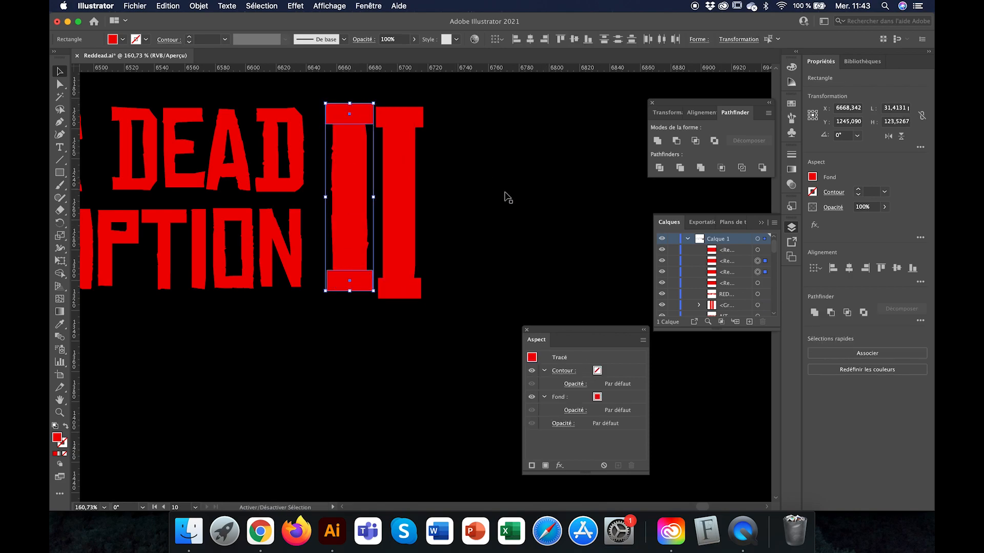
Step: Ungroup the outlined "II" so its two bars are separate objects
left_click(398, 207)
right_click(395, 206)
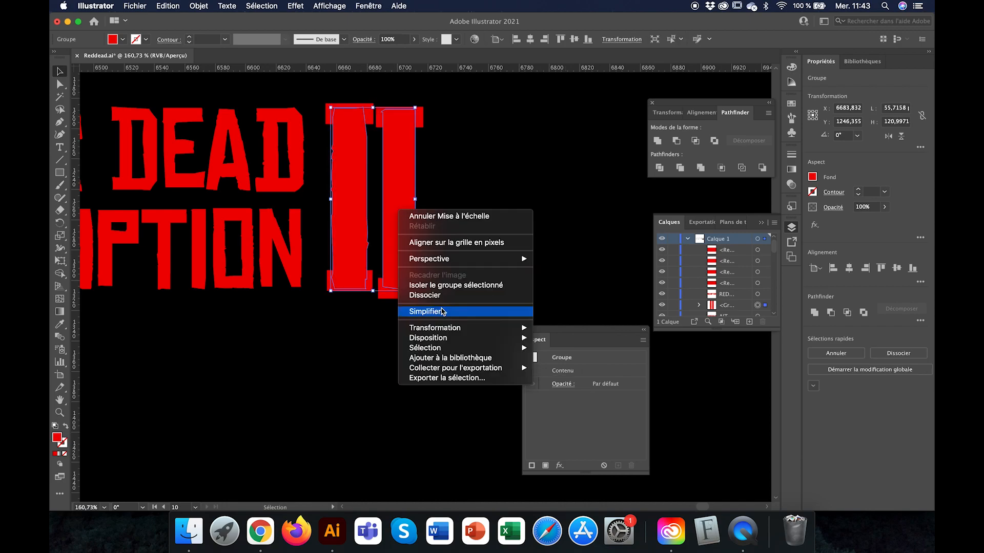
left_click(420, 294)
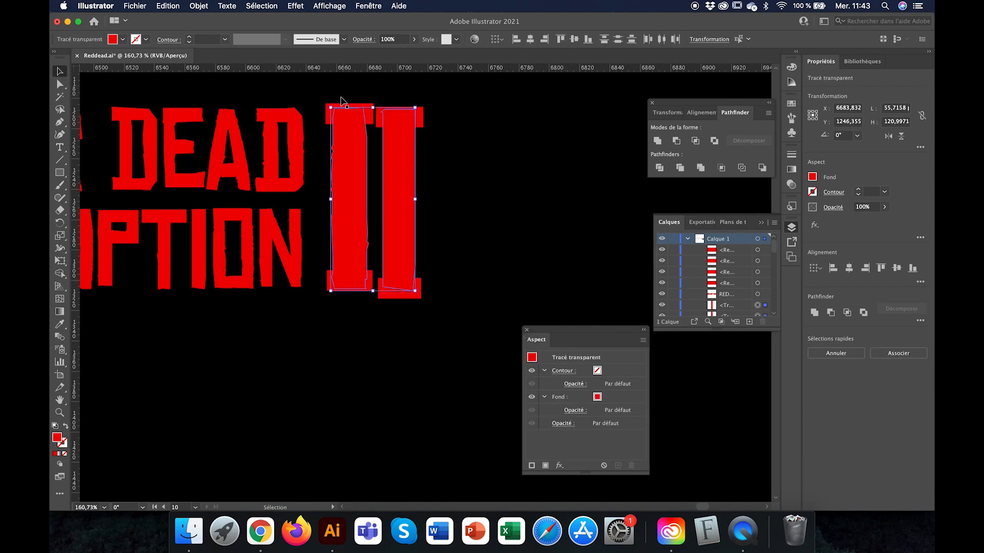
left_click(373, 209)
Step: Unite the first bar with its top and bottom serif rectangles into a single shape using Pathfinder
left_click(355, 171)
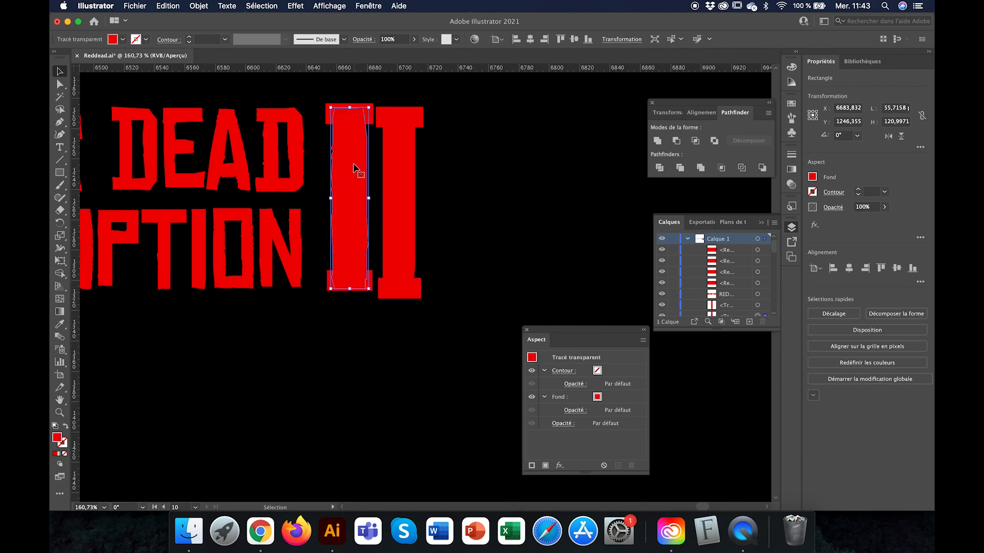
left_click(326, 104)
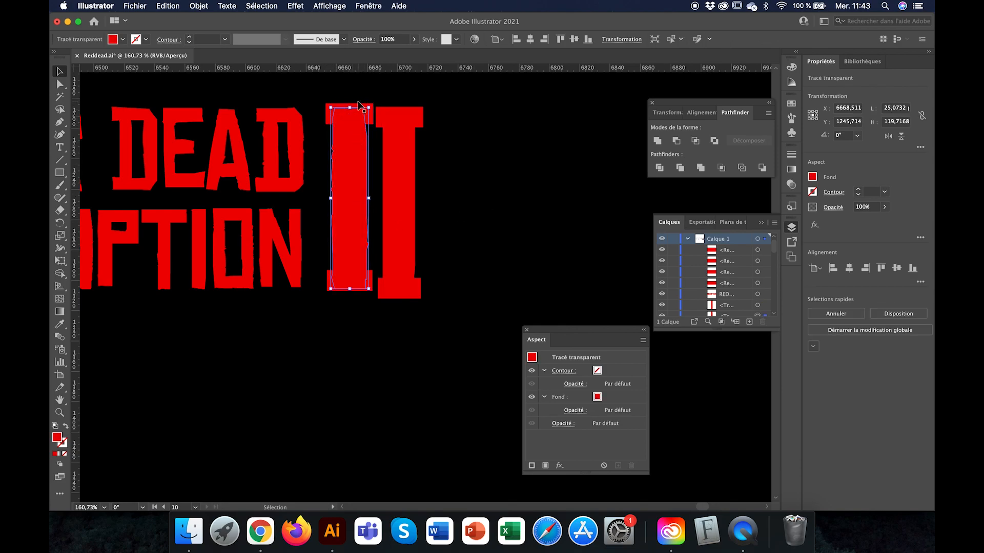
scroll(327, 282, "up", 5)
left_click(331, 289, "shift")
scroll(331, 293, "up", 3)
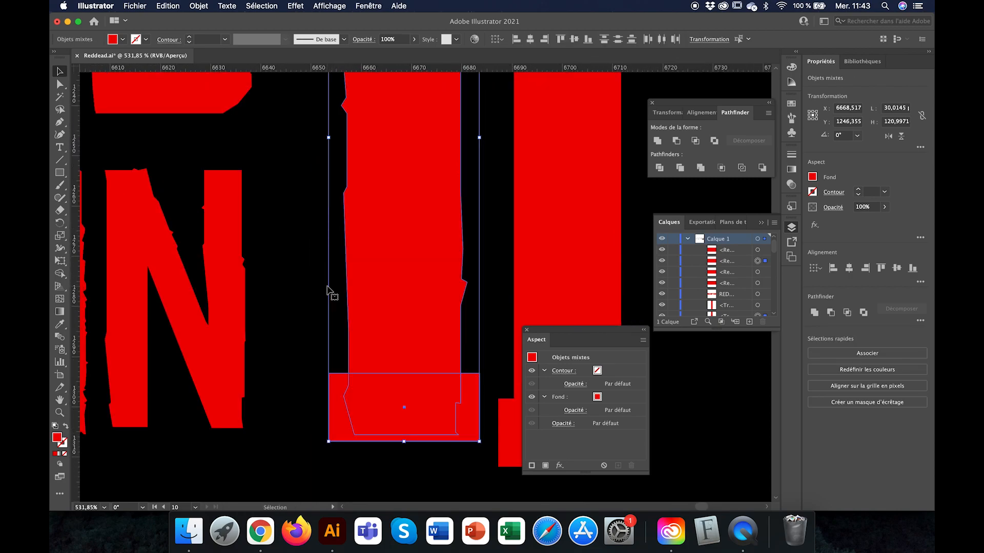
scroll(329, 291, "up", 7)
left_click(339, 165, "shift")
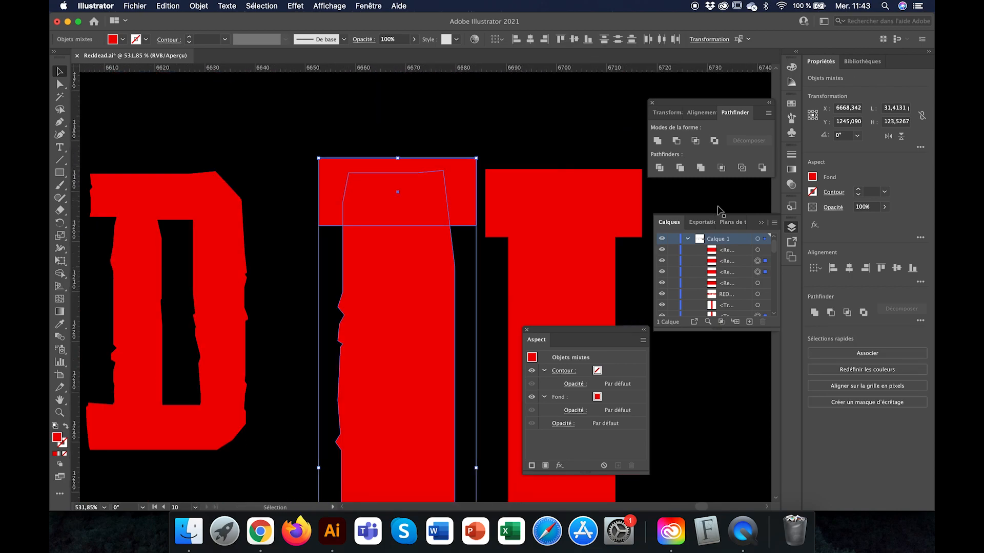
left_click(658, 141)
Step: Unite the second bar with its top and bottom serif rectangles into a single shape
scroll(582, 199, "down", 5)
left_click(580, 198)
scroll(579, 201, "down", 3)
scroll(581, 205, "down", 1)
left_click(504, 310, "shift")
left_click(658, 141)
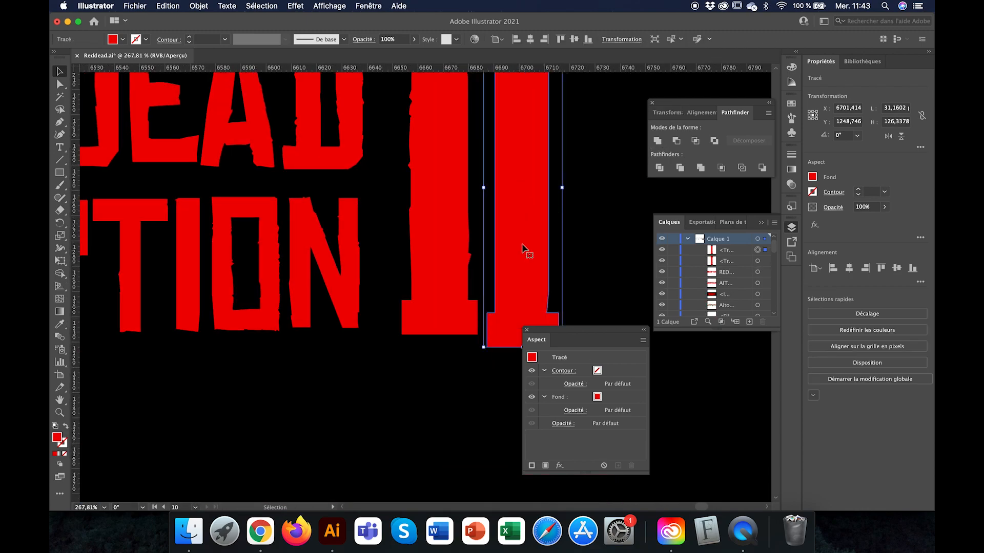
Step: Round the four inner corners where the first bar meets its serifs to a radius of about 3.8 px
scroll(522, 257, "down", 5)
left_click(544, 234)
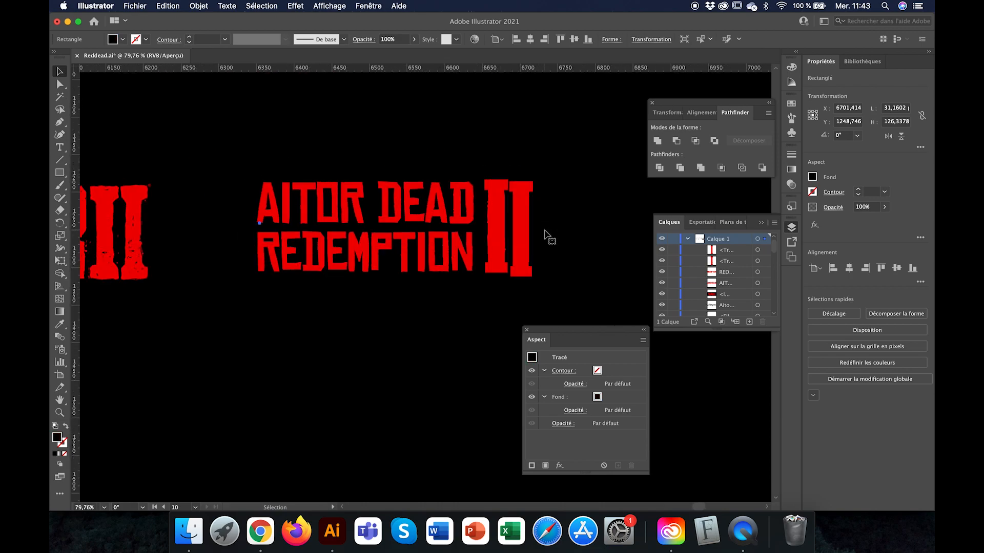
scroll(546, 235, "up", 1)
scroll(555, 277, "up", 3)
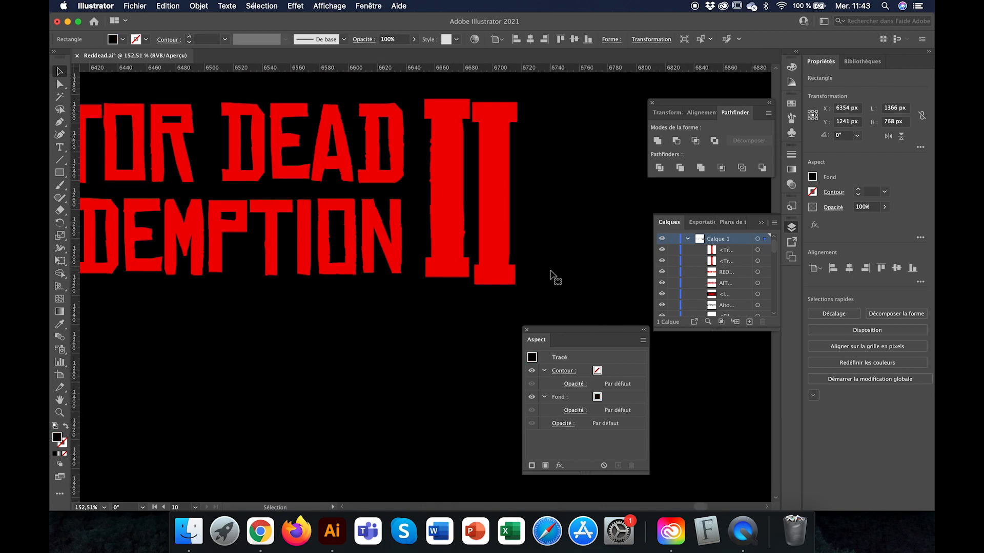
left_click(445, 259)
left_click(62, 85)
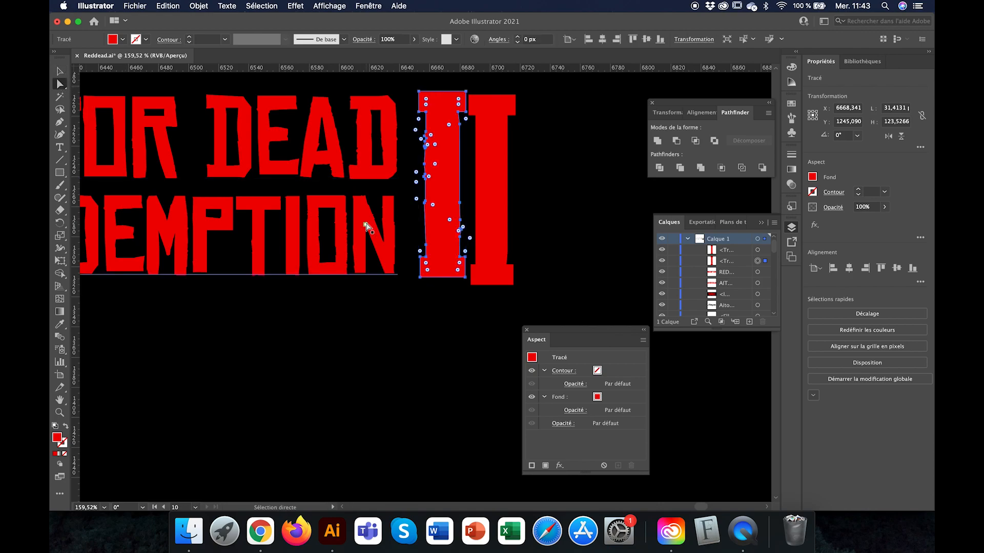
left_click(458, 112)
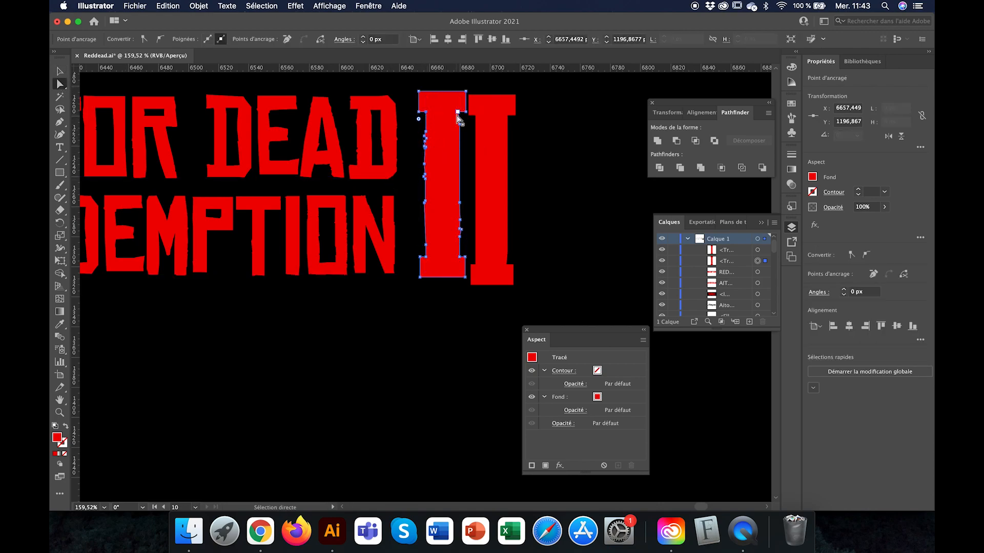
left_click(459, 257, "shift")
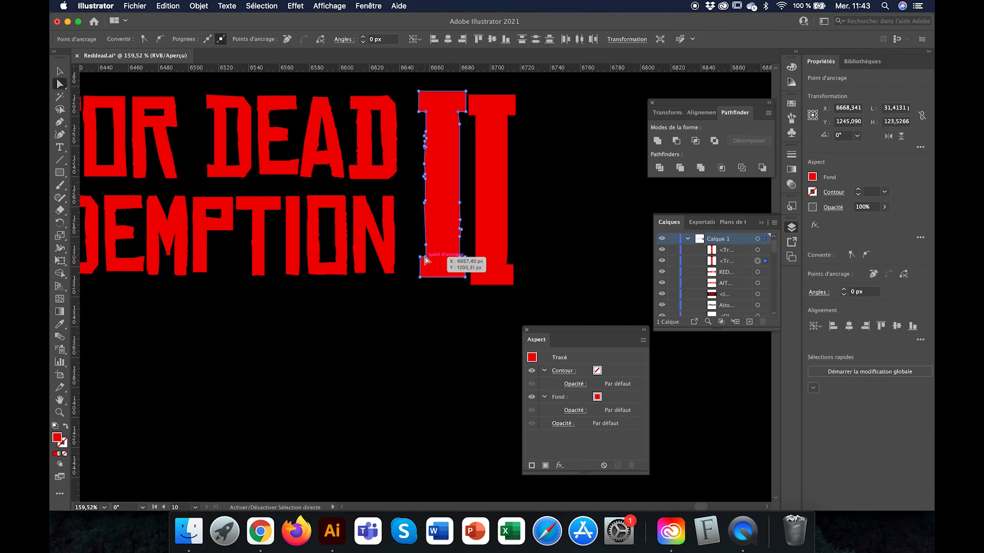
left_click_drag(419, 118, 421, 122)
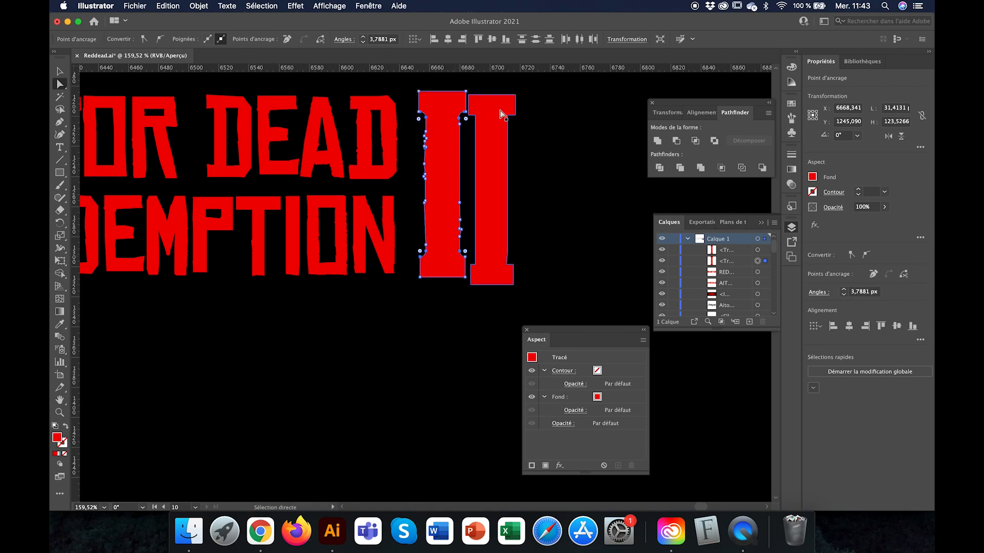
Step: Round the four inner corners where the second bar meets its serifs to a radius of about 2.9 px
left_click(502, 112)
left_click(476, 116)
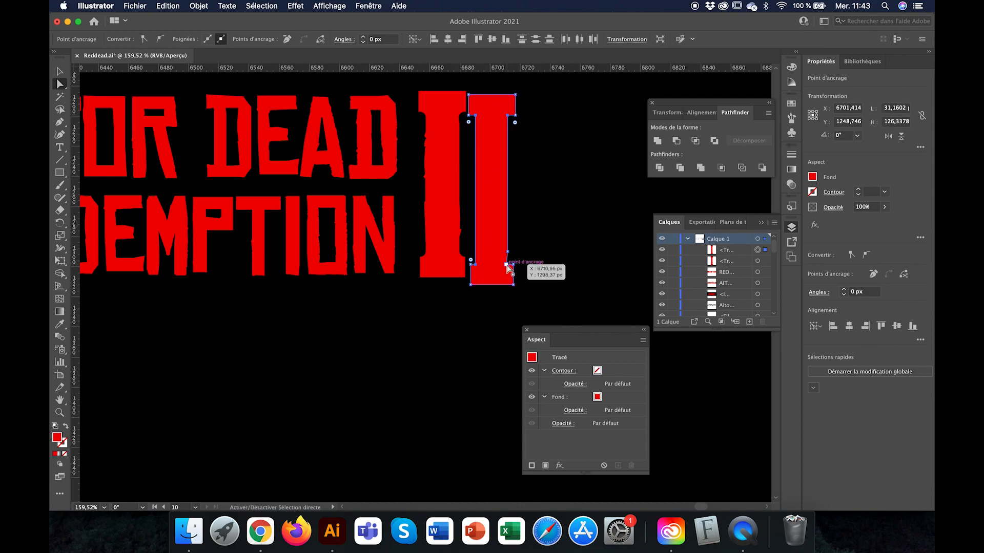
scroll(506, 266, "up", 5)
left_click_drag(509, 260, 513, 259)
scroll(532, 191, "down", 6)
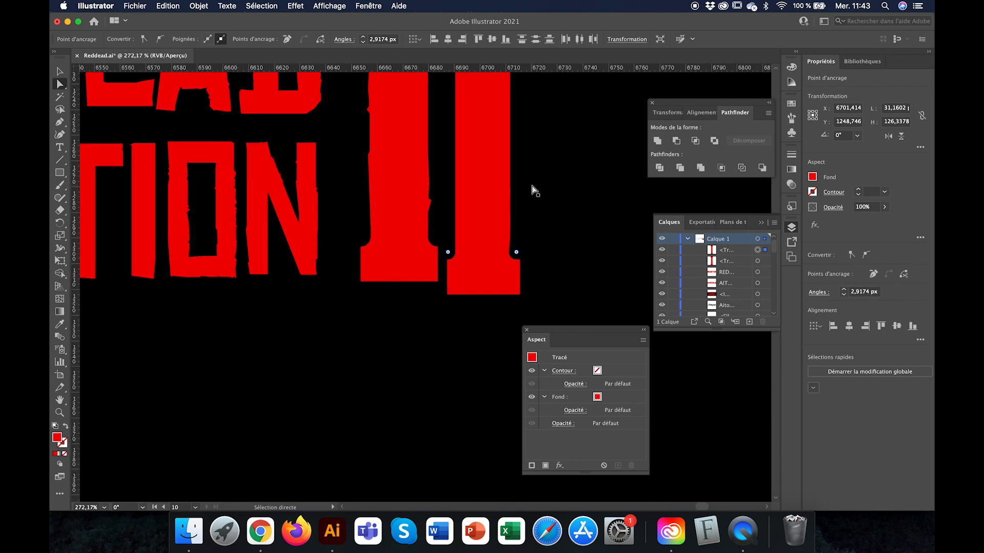
Step: Shorten the second bar so its base aligns with the first bar's, and nudge the first bar 1 px left
scroll(532, 191, "down", 2)
left_click(59, 73)
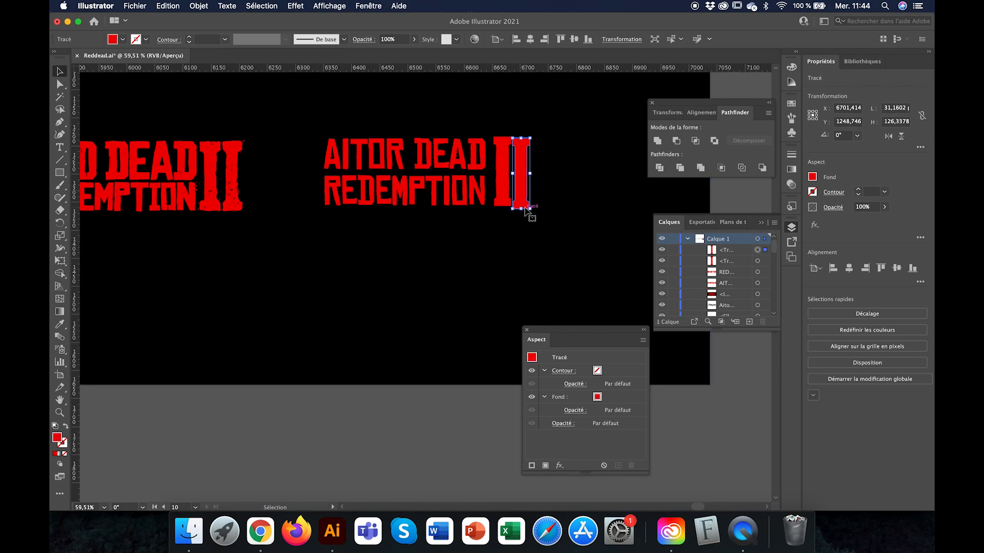
left_click_drag(521, 208, 522, 206)
left_click(502, 179)
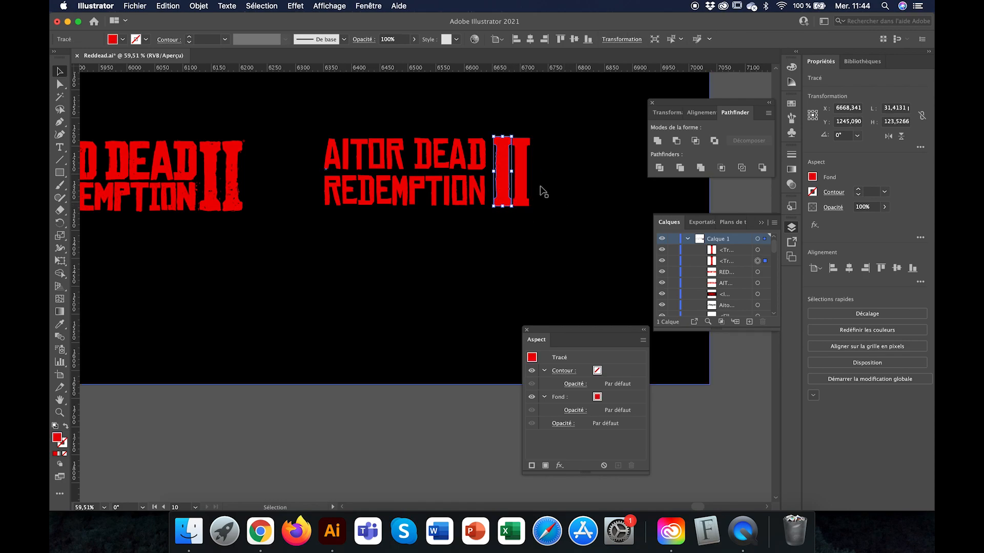
left_click(549, 220)
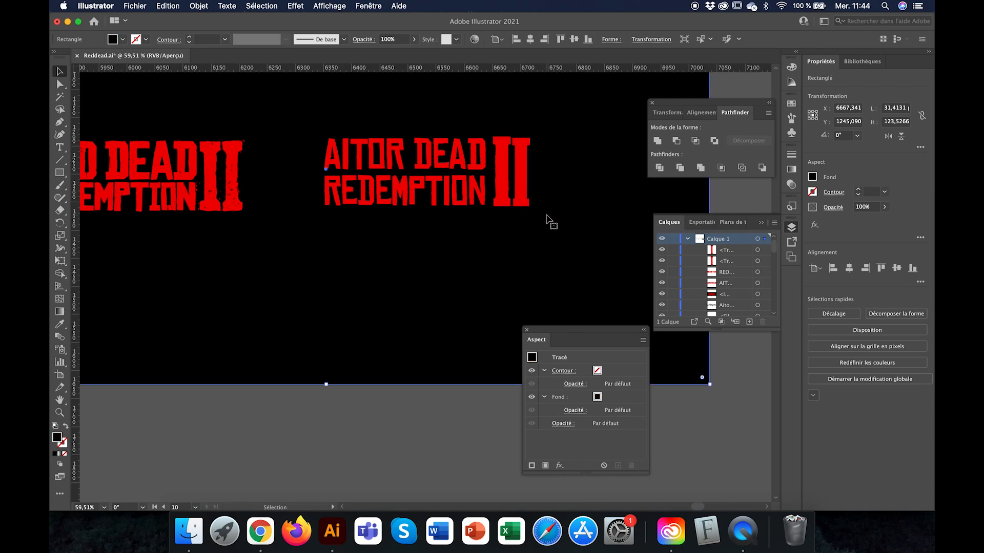
scroll(501, 213, "down", 3)
scroll(500, 208, "up", 5)
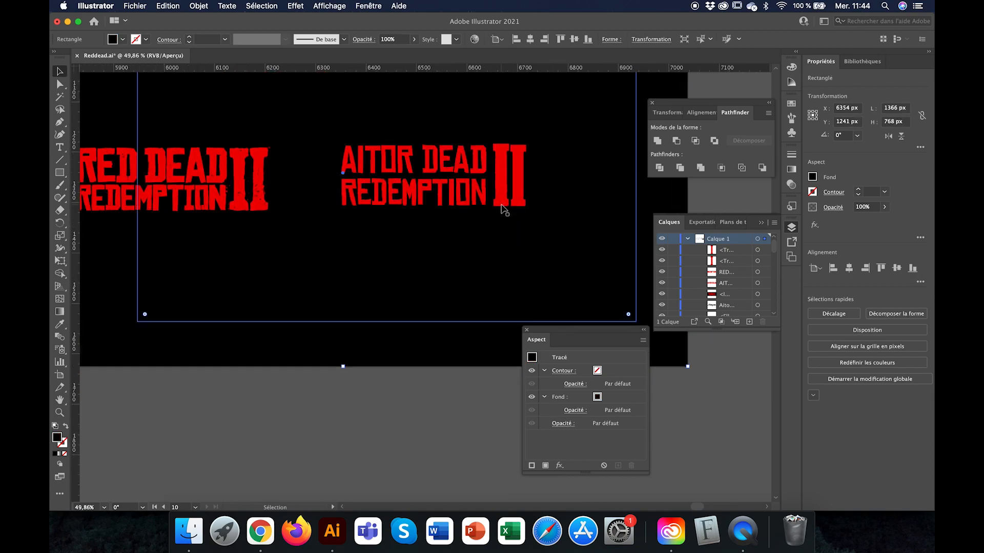
scroll(501, 200, "down", 2)
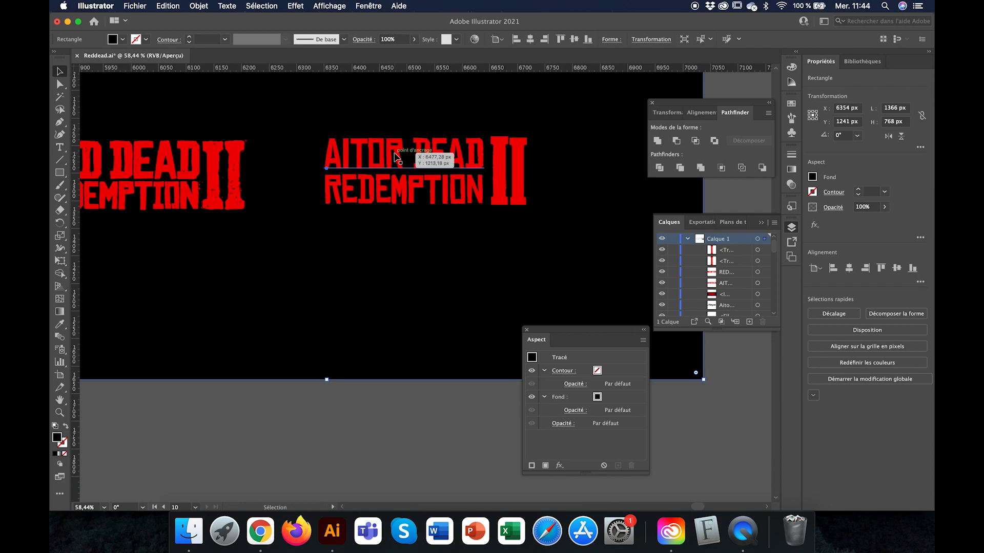
Step: Group the two text lines with both bars of the "II" into one logo object
left_click(420, 198)
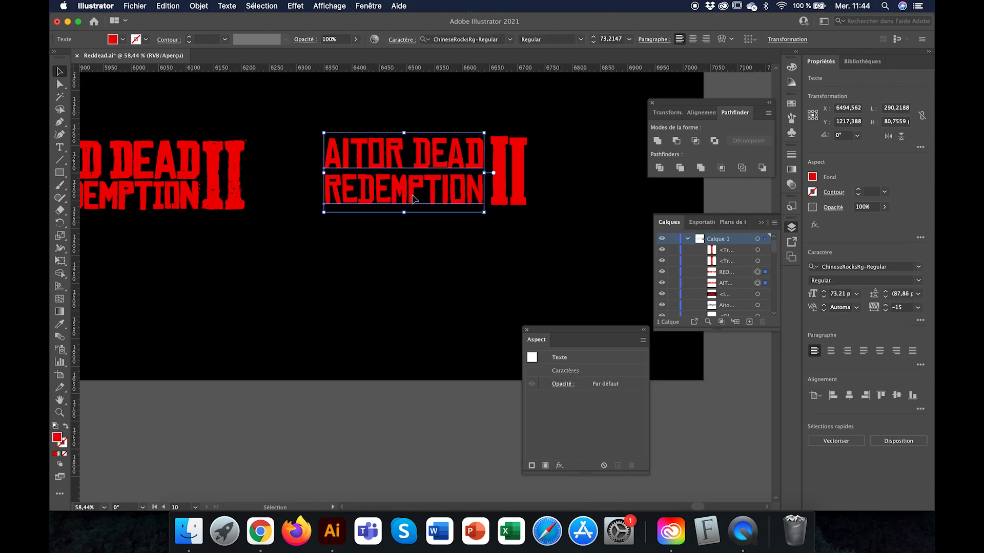
left_click(521, 186, "shift")
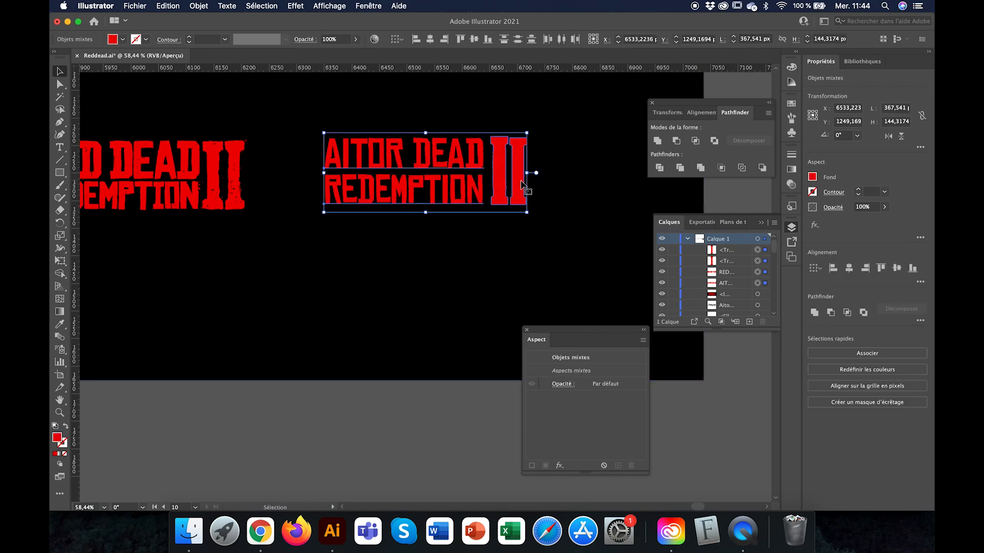
key("super+g")
scroll(497, 309, "down", 5)
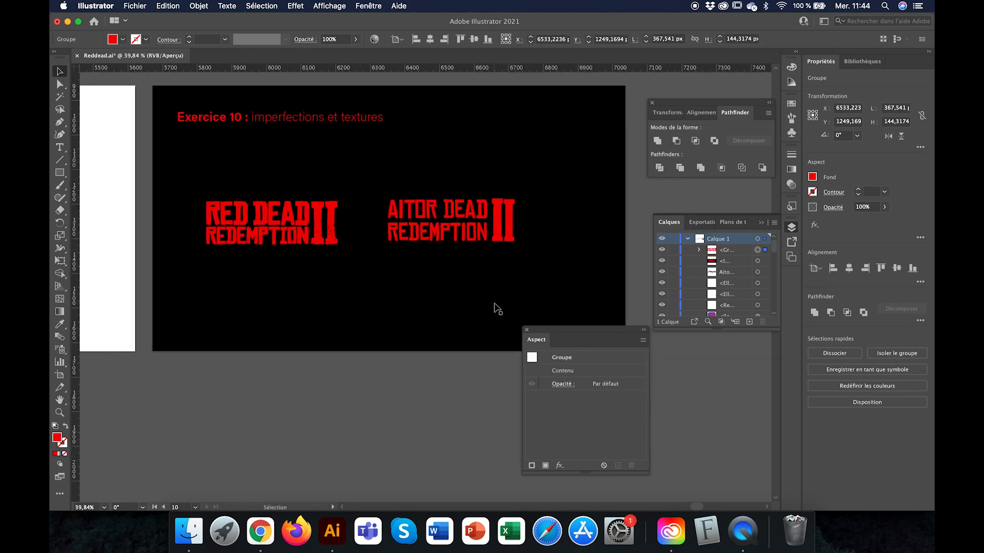
scroll(497, 309, "up", 5)
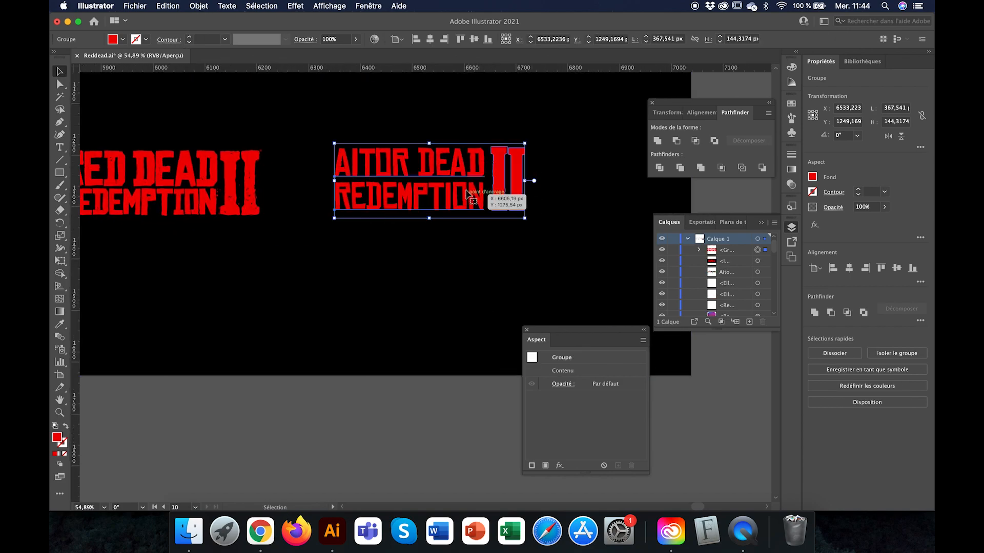
Step: Close the logo group's appearance attributes and display its transparency settings instead
left_click(527, 333)
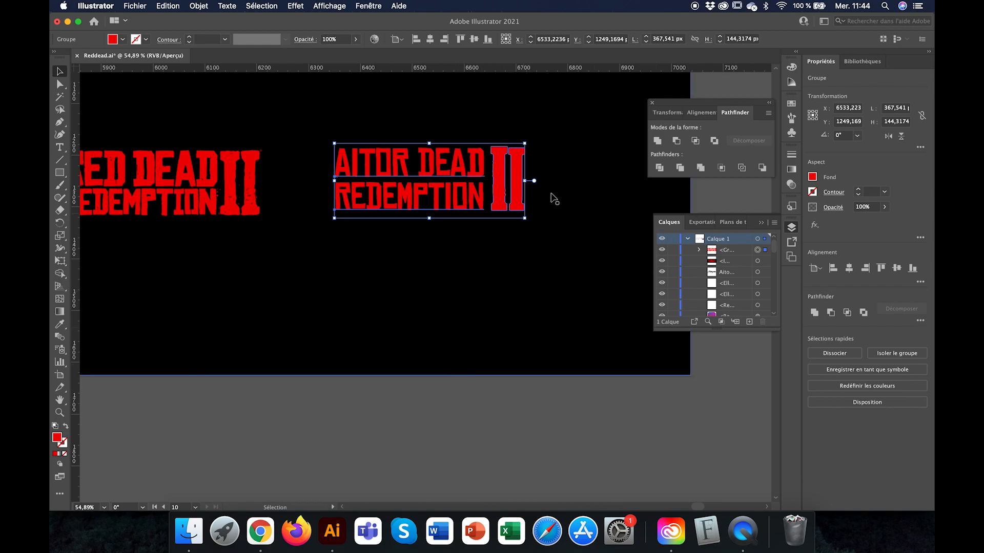
left_click(368, 6)
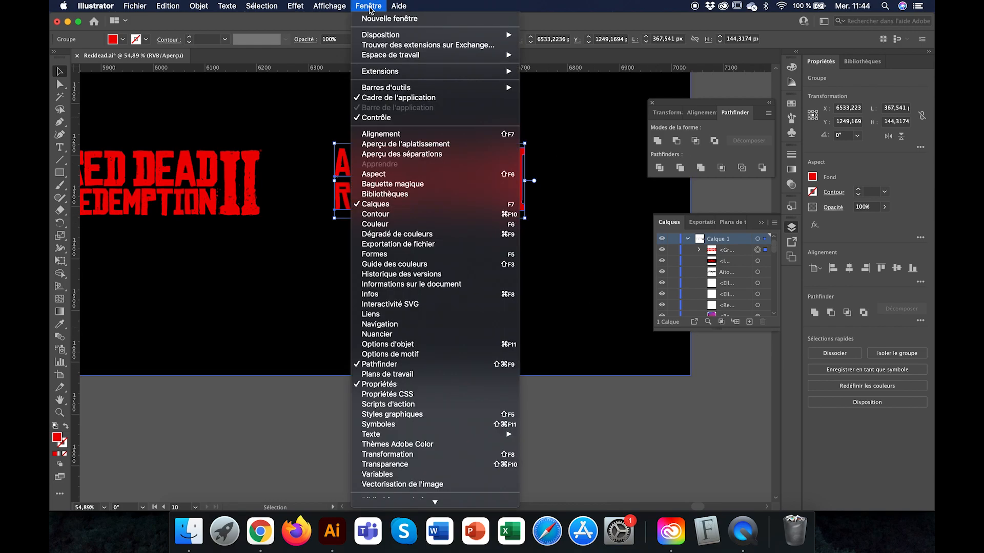
left_click(407, 466)
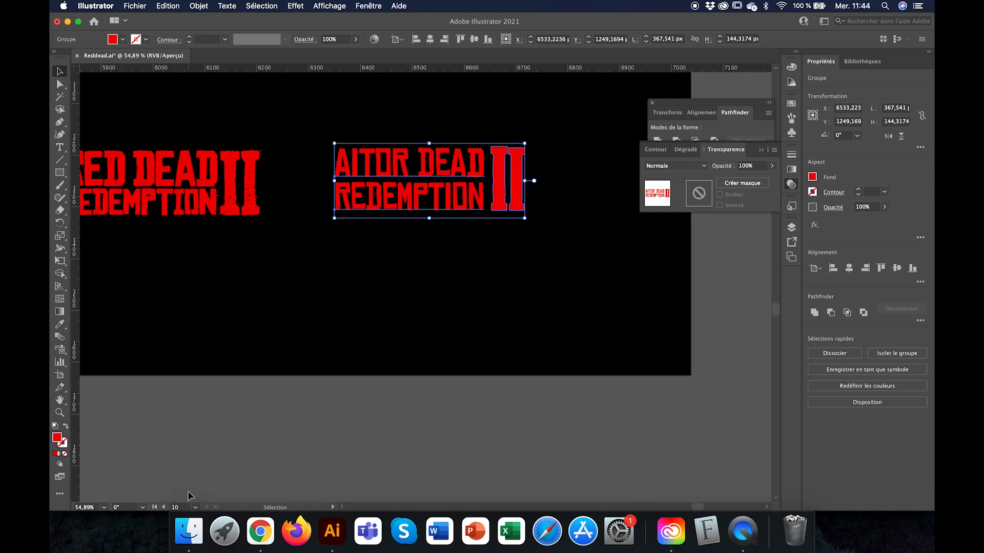
Step: Switch to Finder and open ThinkDesign-SubtleGrungeVector1.eps from the ThinkDesign grunge vectors folder in Adobe Illustrator 2021
left_click(187, 530)
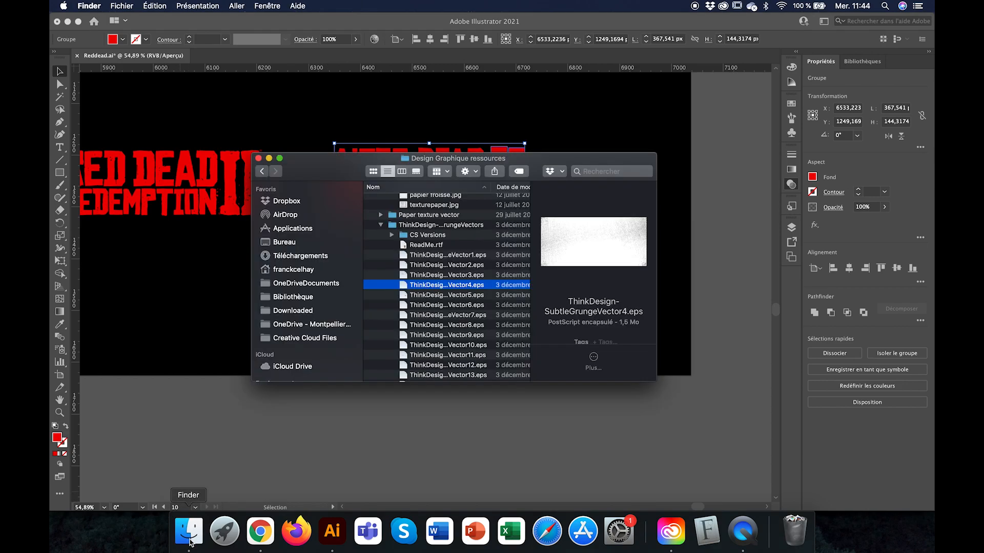
left_click(449, 256)
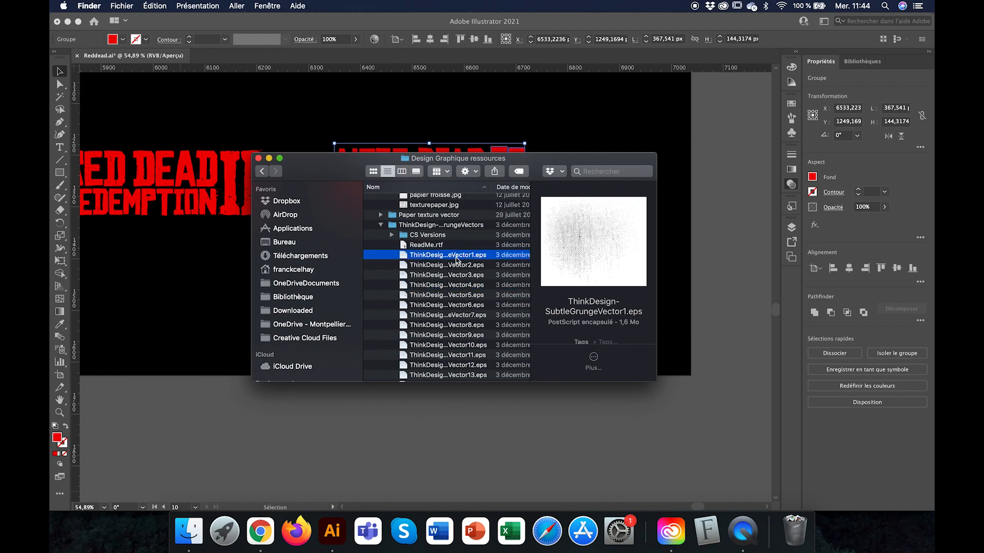
right_click(456, 259)
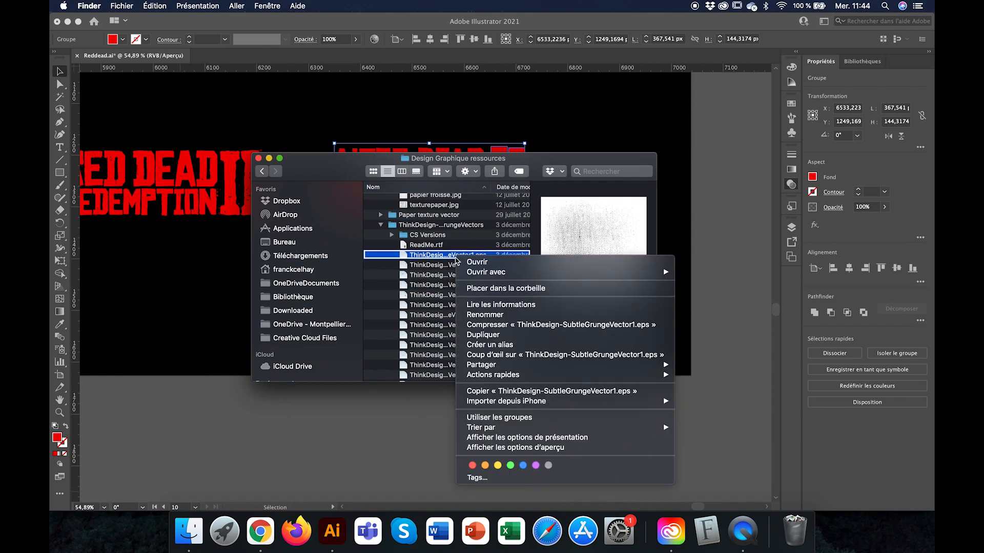
mouse_move(641, 272)
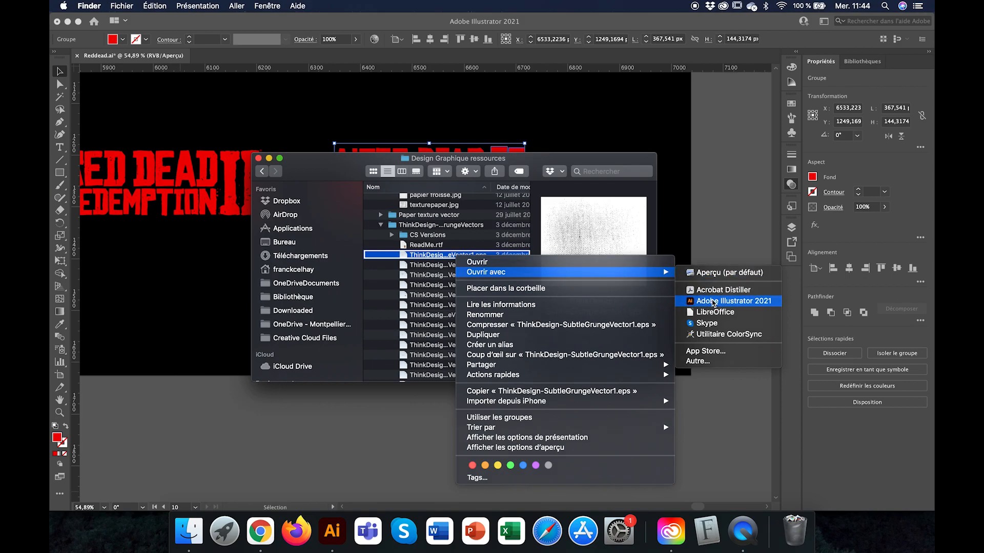
left_click(712, 301)
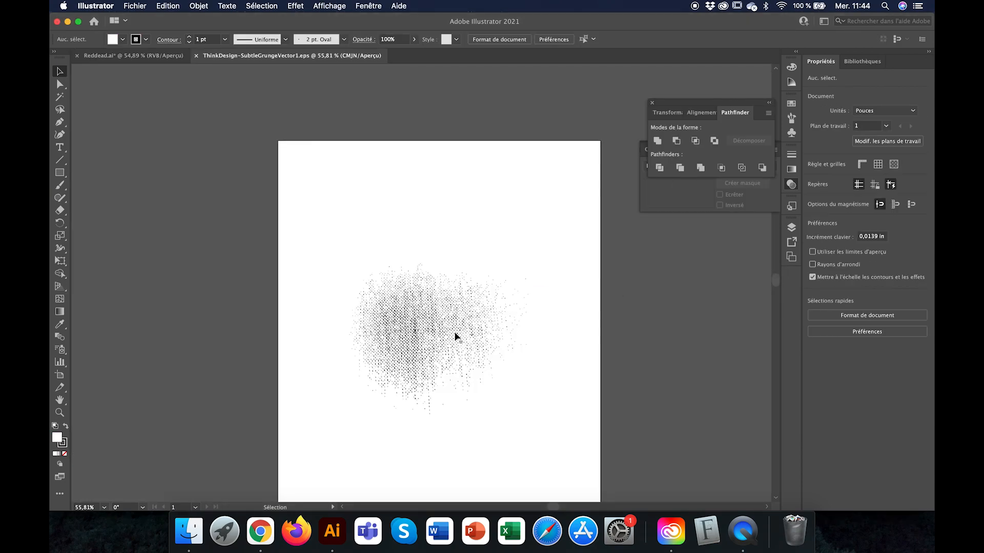
Step: Copy the grunge texture group and return to the Reddead.ai document
scroll(455, 334, "up", 2)
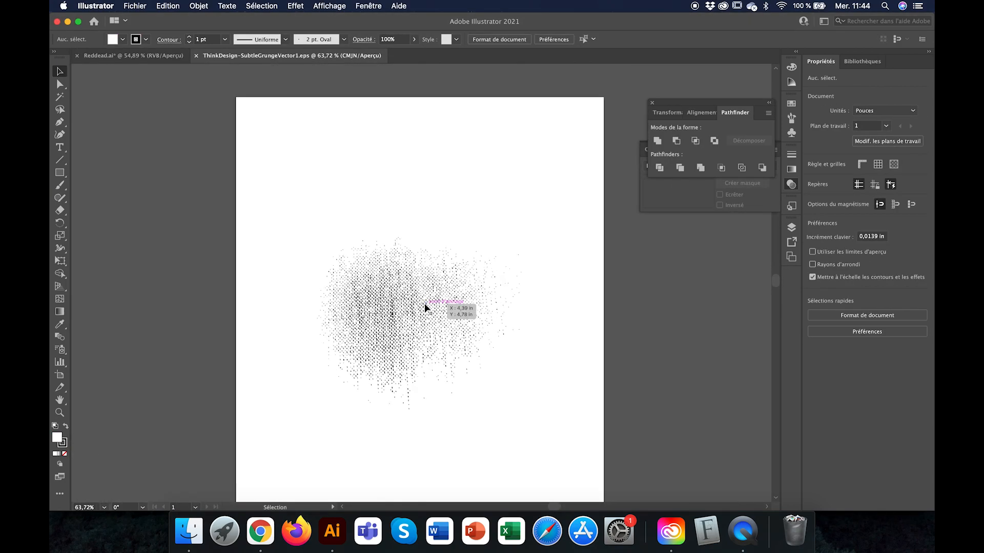
left_click(426, 307)
scroll(432, 334, "up", 4)
scroll(433, 339, "down", 4)
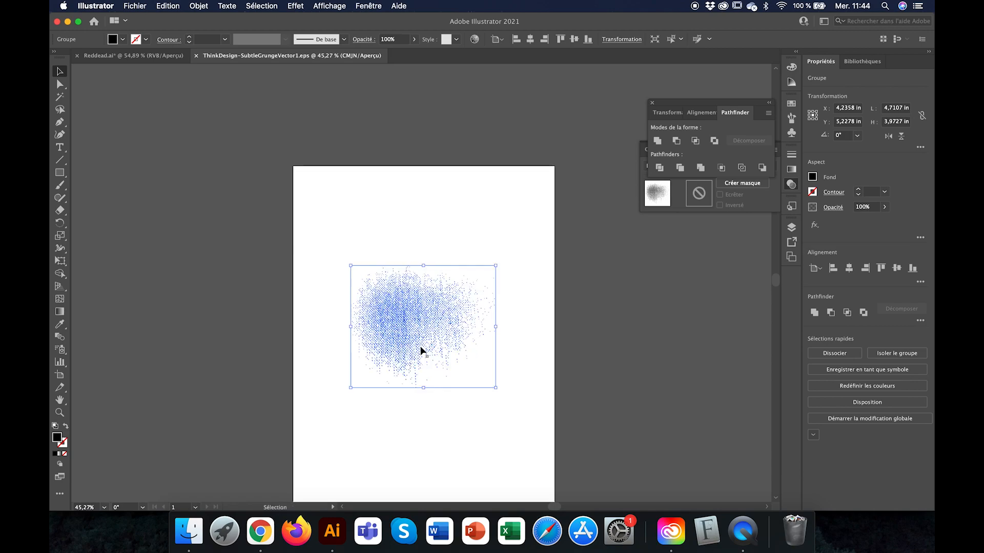
left_click(130, 55)
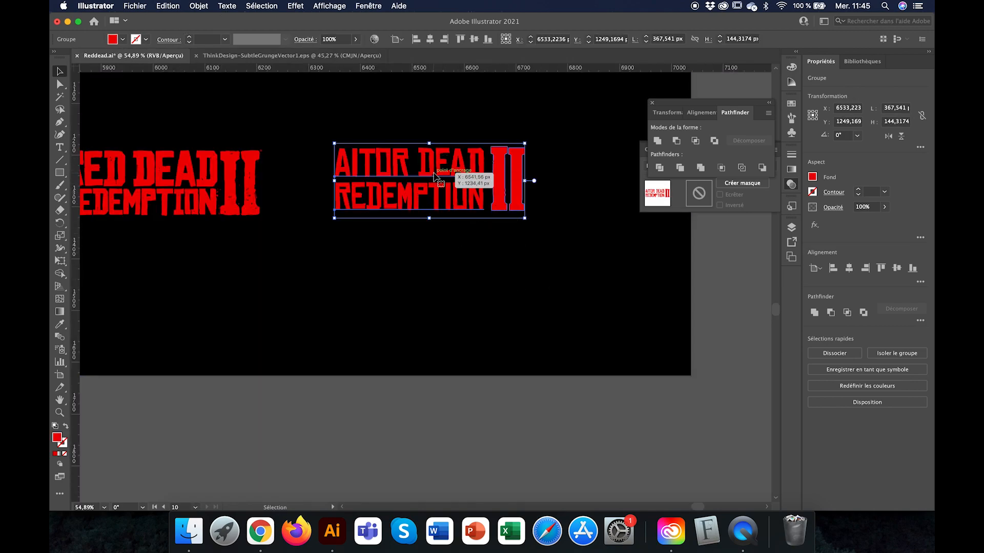
Step: Create an opacity mask on the logo group and start editing the mask's contents
left_click(652, 103)
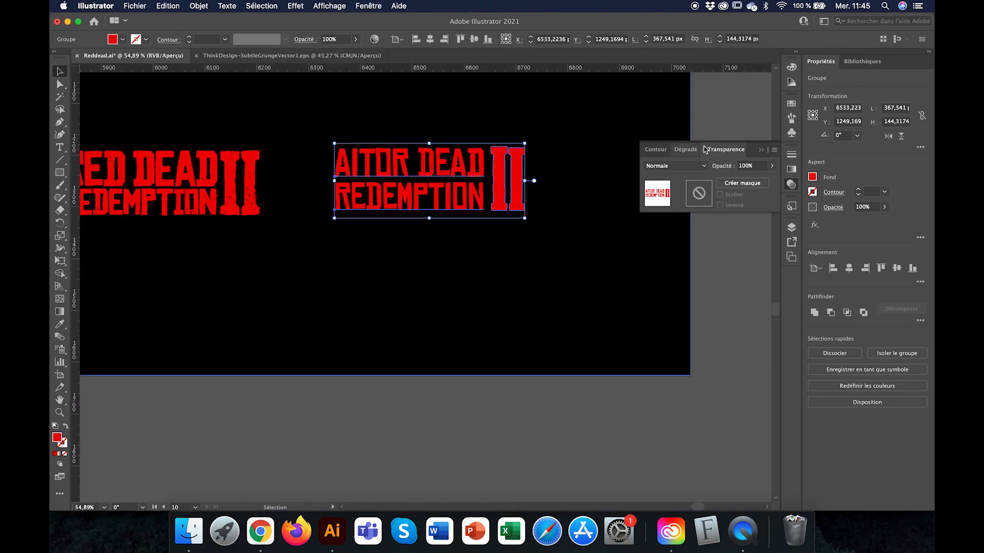
left_click(751, 184)
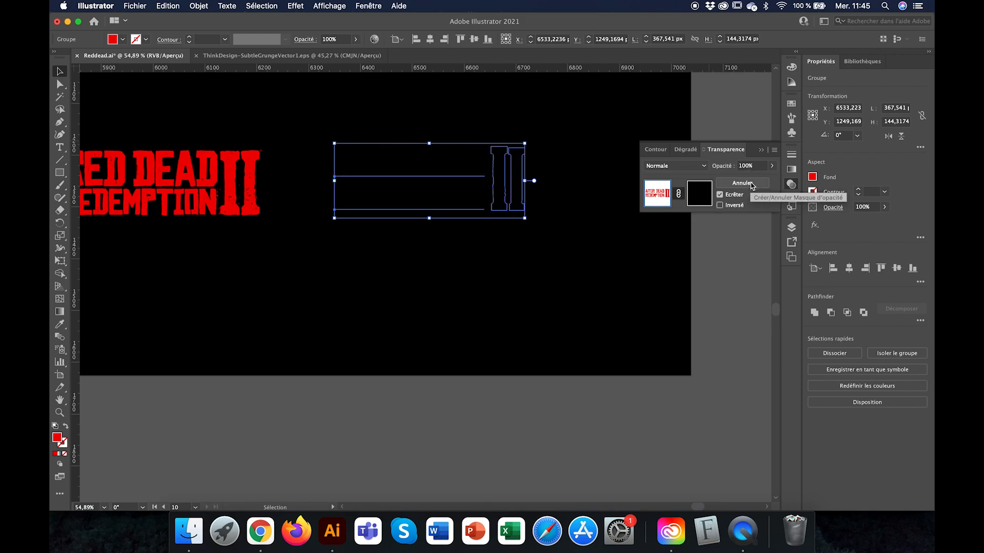
left_click(702, 195)
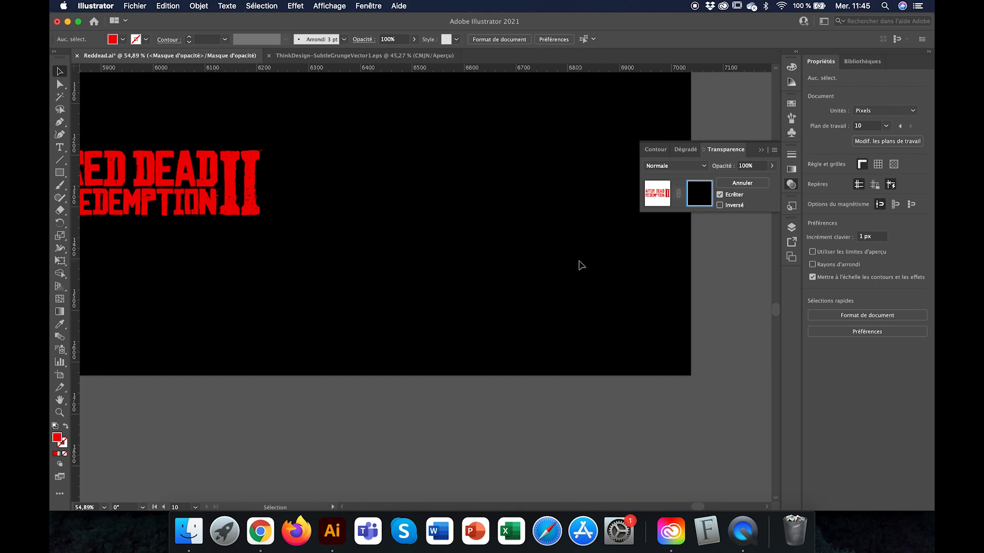
Step: Paste the grunge texture into the mask, place it over "DEAD" and "II", and invert the mask
key("super+v")
left_click_drag(444, 296, 475, 197)
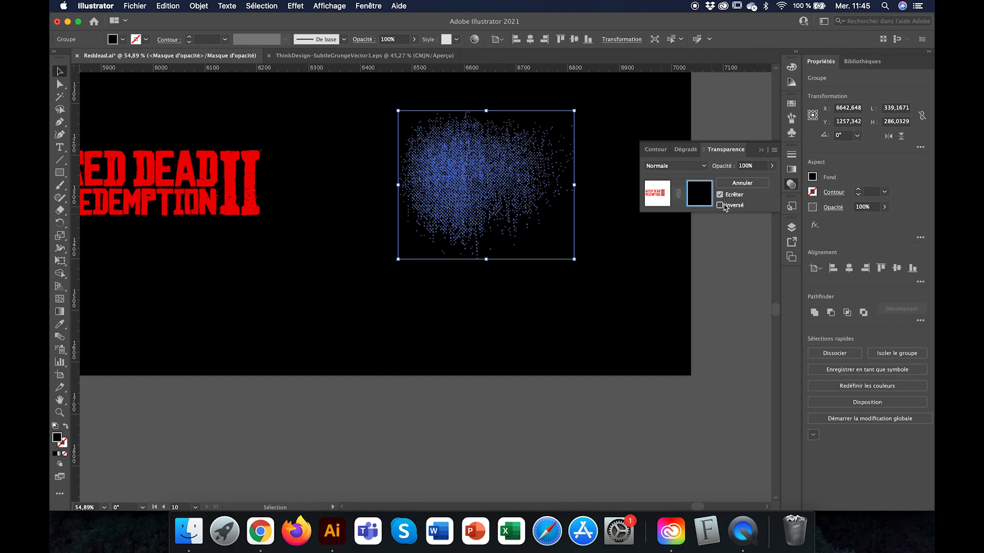
left_click(718, 285)
Step: Turn off both clipping and inversion for the logo's opacity mask
scroll(459, 226, "up", 3)
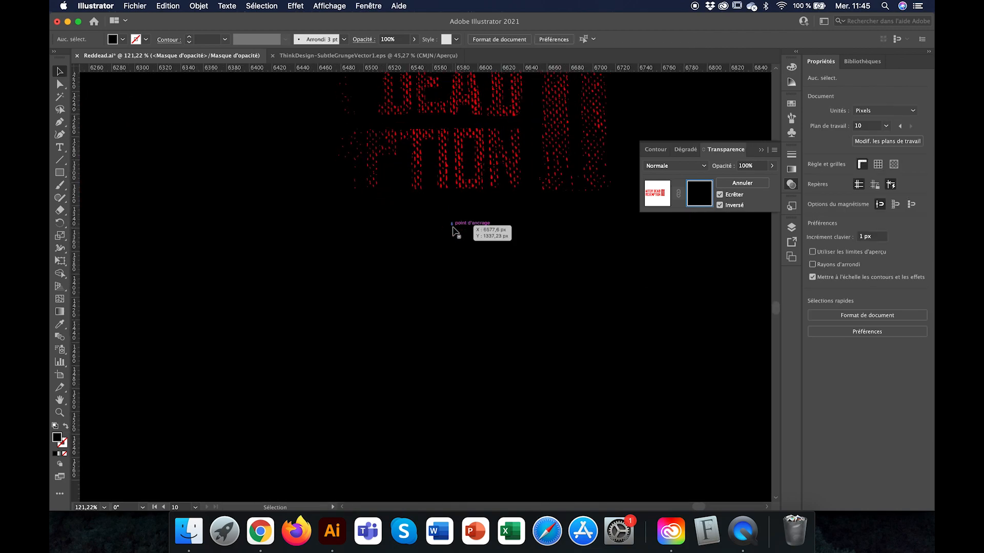
scroll(473, 167, "down", 2)
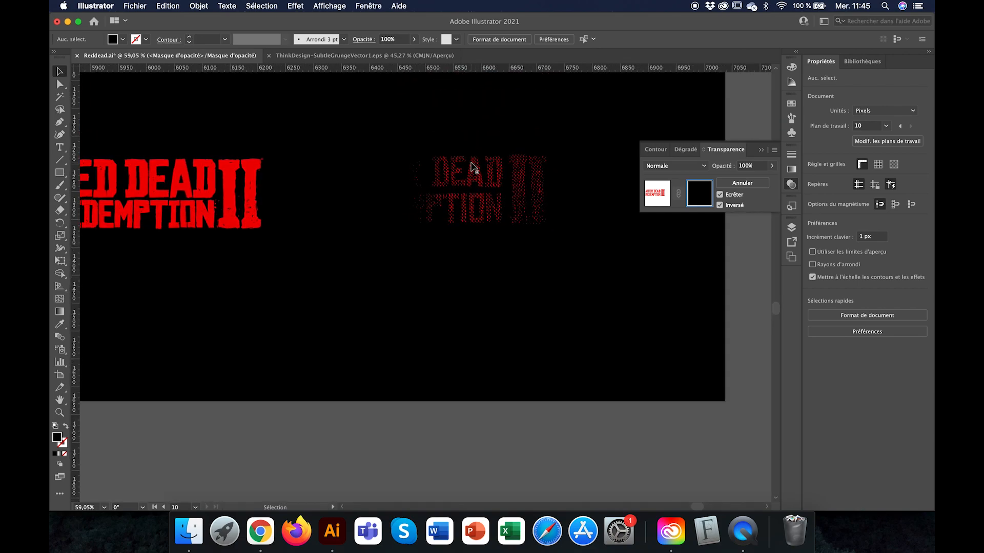
scroll(481, 188, "down", 2)
scroll(480, 189, "up", 2)
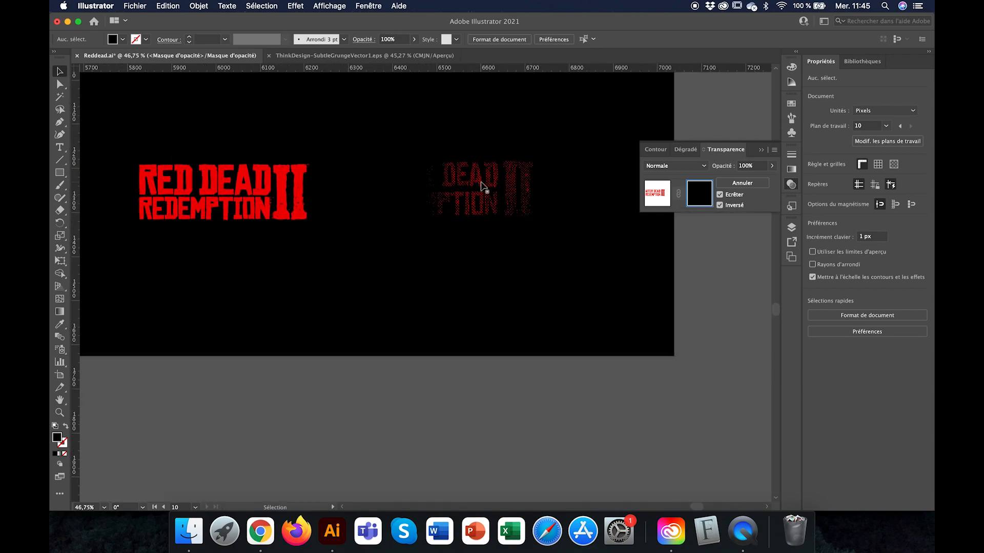
left_click(482, 186)
left_click(490, 192)
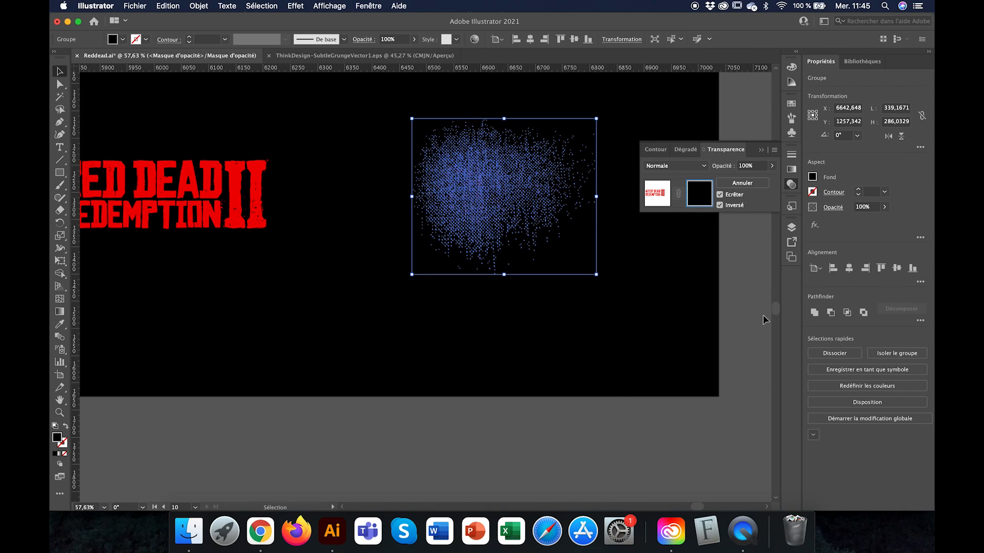
left_click(744, 274)
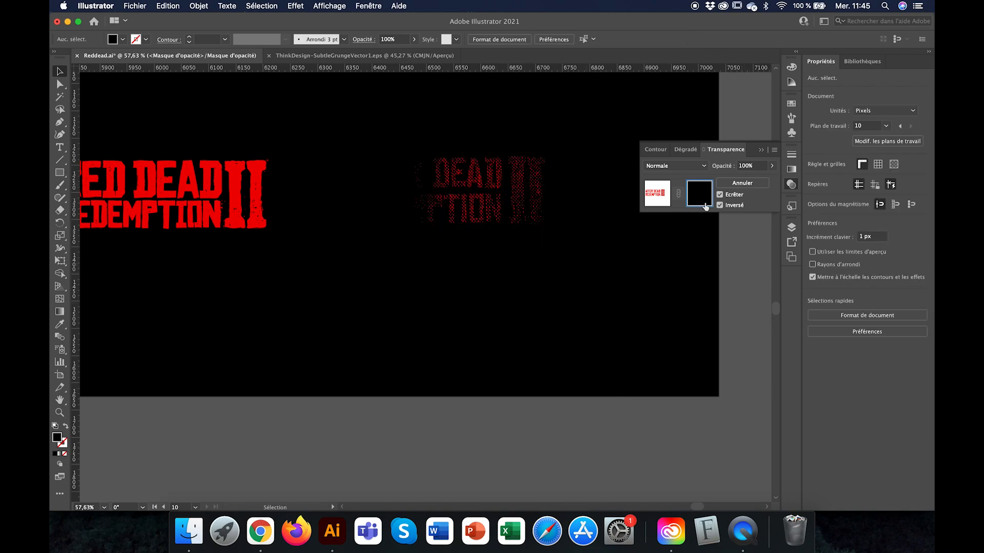
left_click(720, 197)
left_click(720, 205)
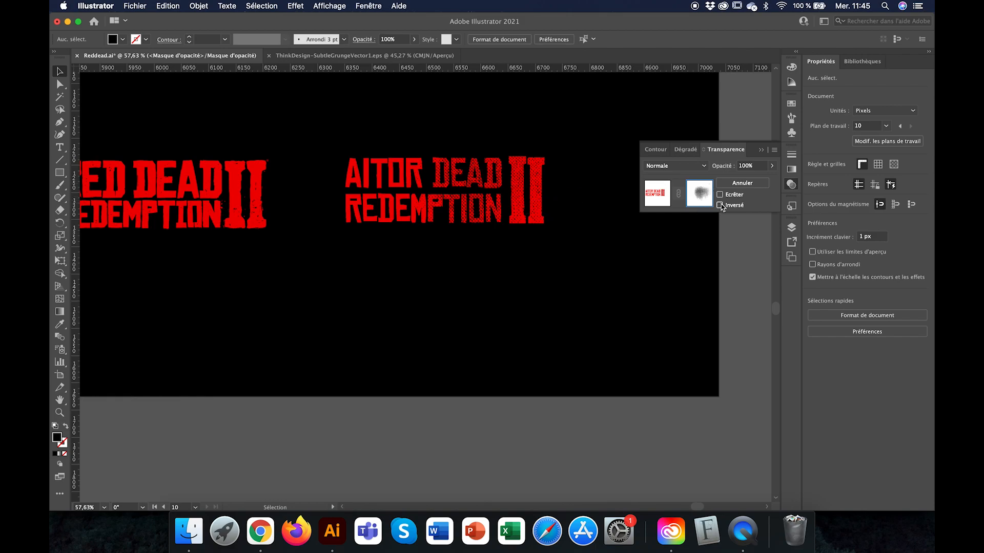
Step: Scale the mask texture down to about 306 by 258 px and shift it up and right over "DEAD II"
scroll(460, 170, "up", 3)
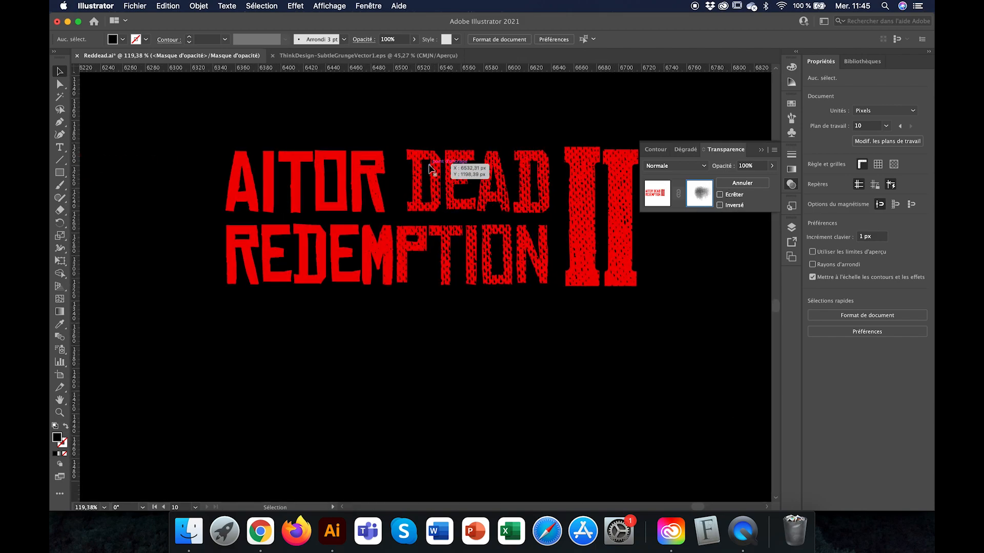
scroll(429, 166, "down", 3)
left_click(481, 194)
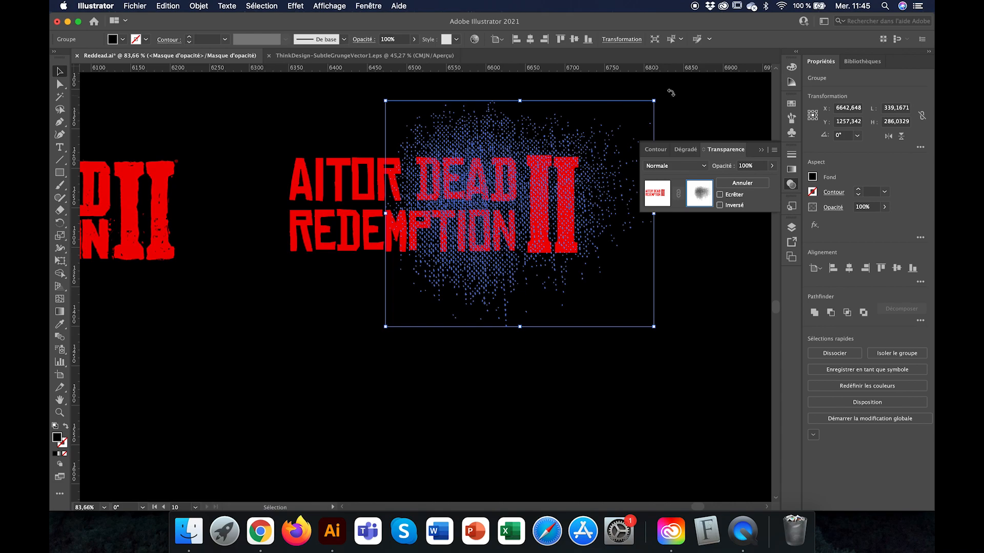
left_click_drag(655, 100, 628, 123)
left_click_drag(457, 262, 478, 233)
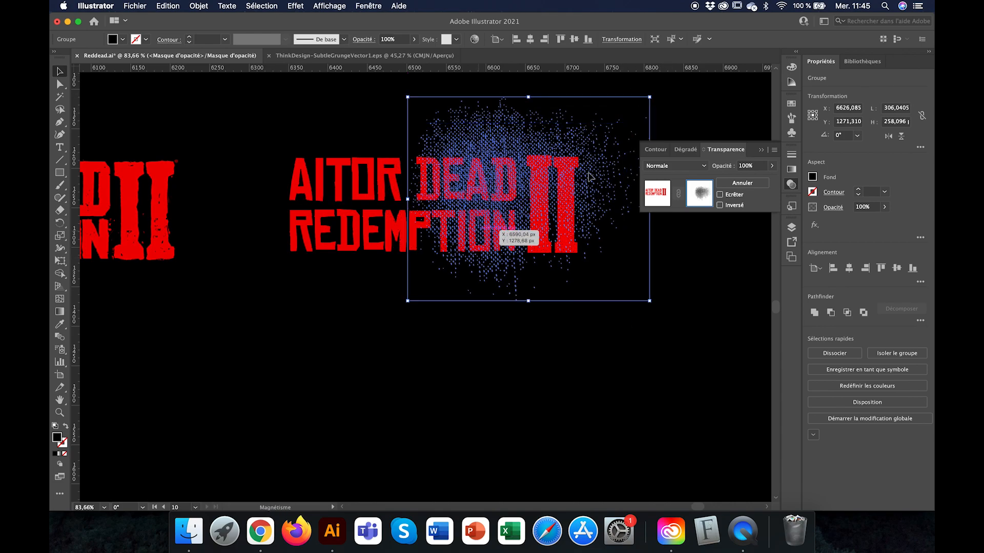
left_click(652, 310)
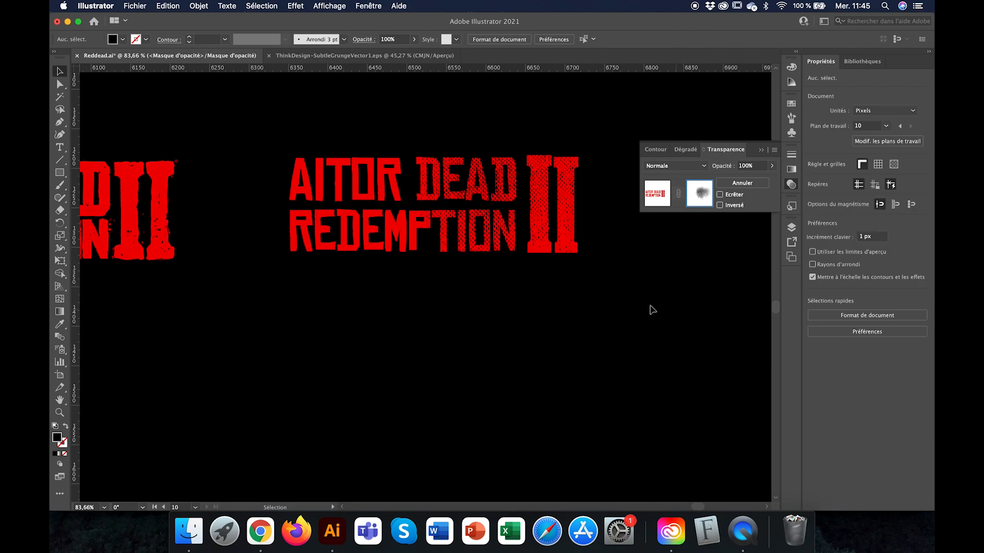
Step: Duplicate the grunge texture inside the mask and place the copy over the left half of the logo
left_click(475, 215)
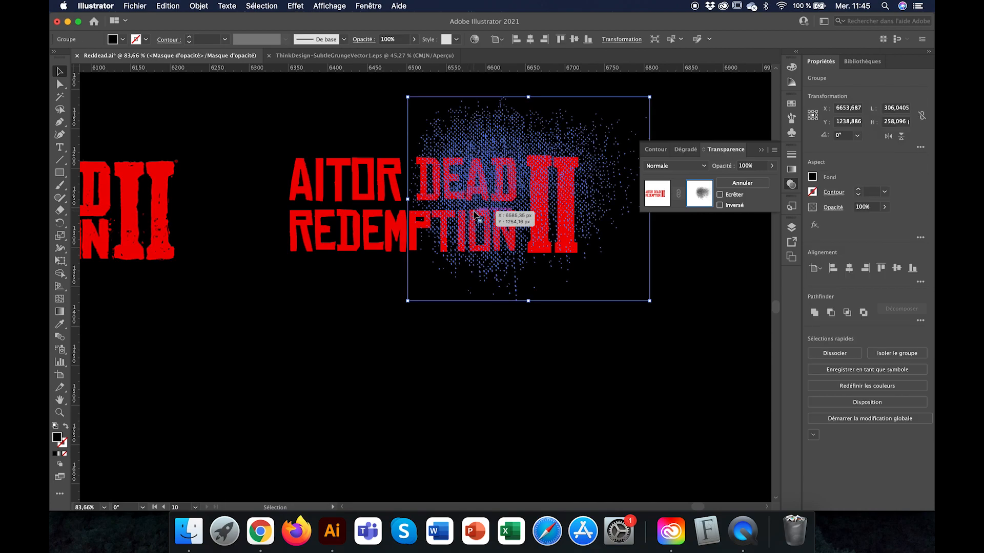
left_click_drag(468, 234, 320, 240)
left_click(535, 350)
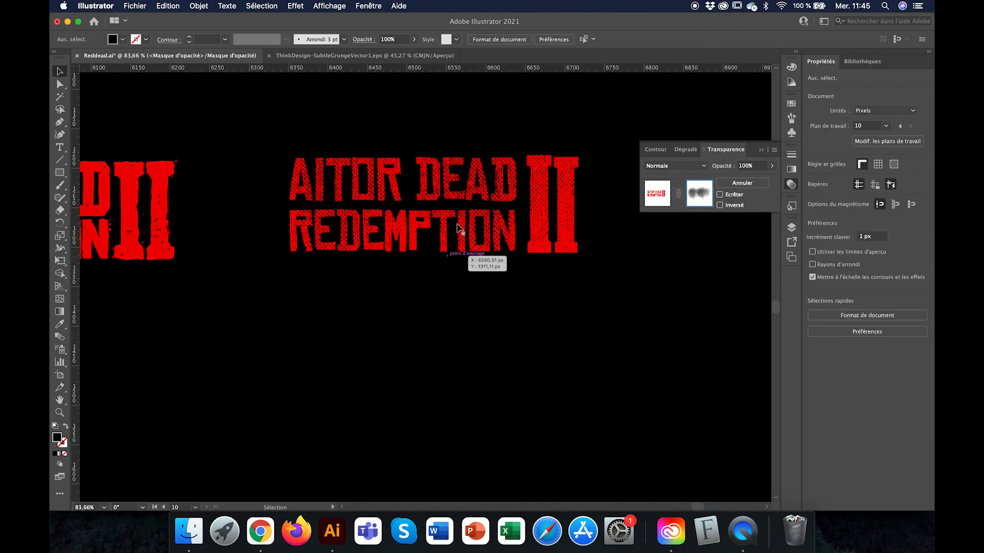
Step: Rotate the left texture copy slightly counter-clockwise
left_click(361, 185)
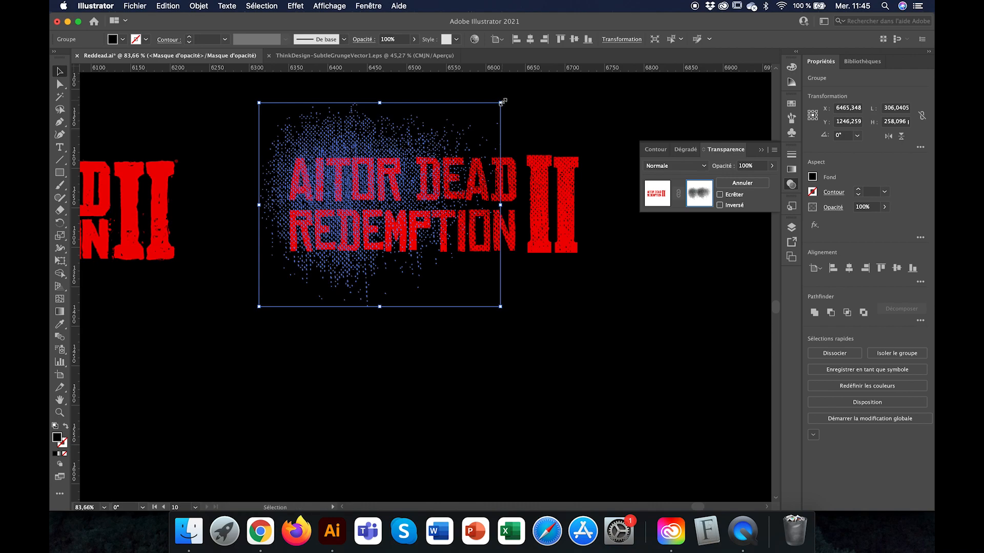
left_click_drag(496, 98, 480, 81)
left_click_drag(477, 78, 477, 79)
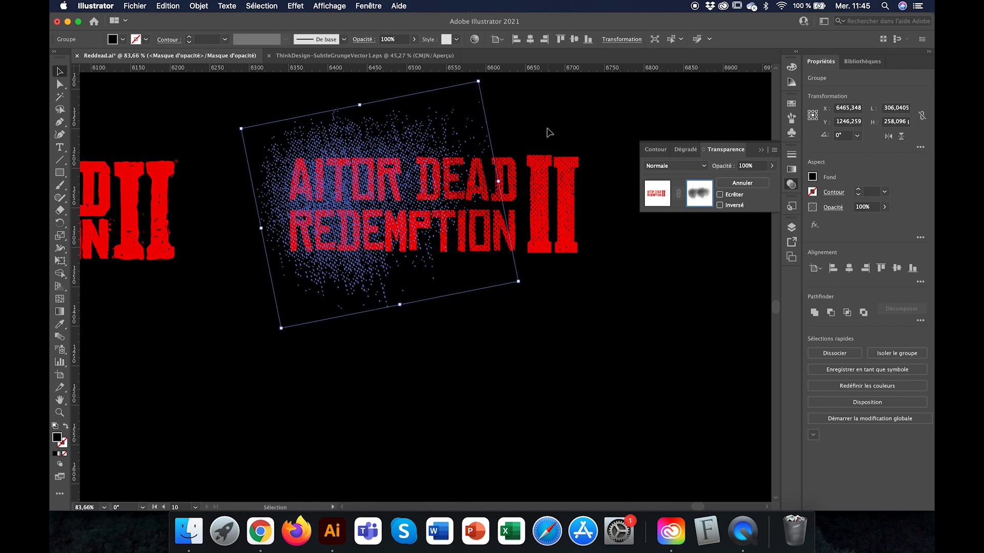
left_click(546, 132)
Step: Scale down the left texture copy and move it up over "AITOR" and the start of "REDEMPTION"
left_click(340, 227)
left_click_drag(478, 82, 432, 139)
left_click_drag(323, 251, 328, 217)
left_click(546, 94)
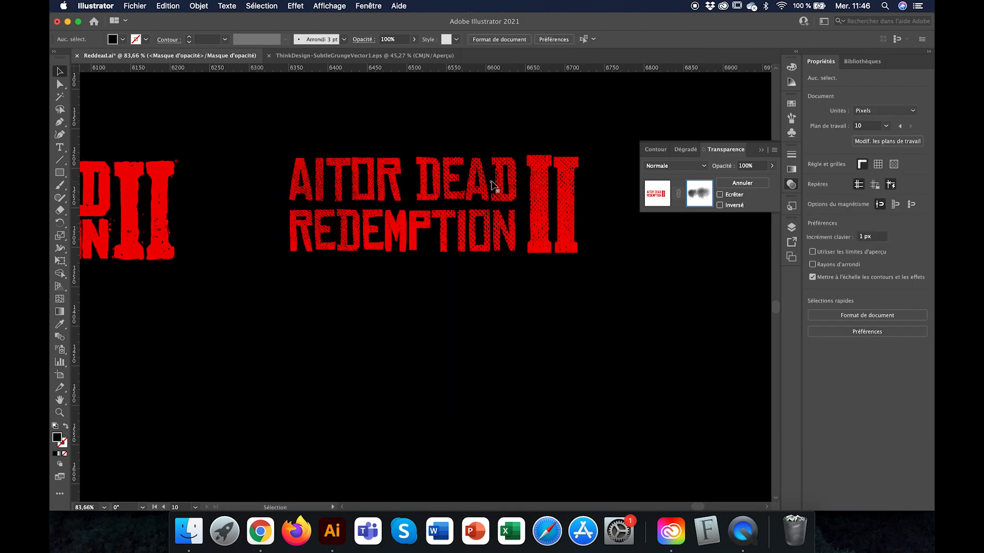
Step: Scale the right-hand mask texture down to about 254 by 215 px
left_click(600, 210)
left_click_drag(652, 101, 608, 131)
left_click(630, 278)
Step: Set the opacity of the right-hand mask texture to 50%
left_click(771, 166)
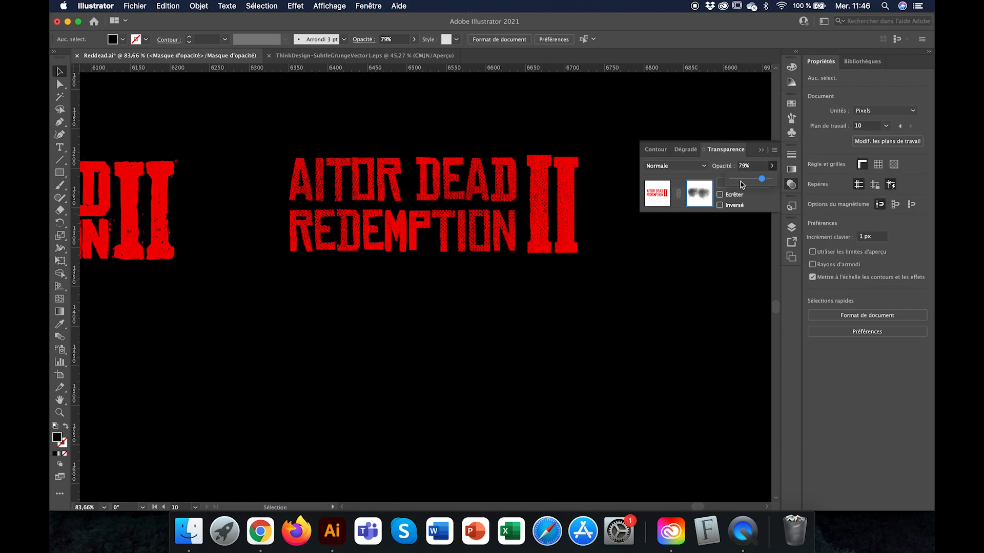
left_click(483, 194)
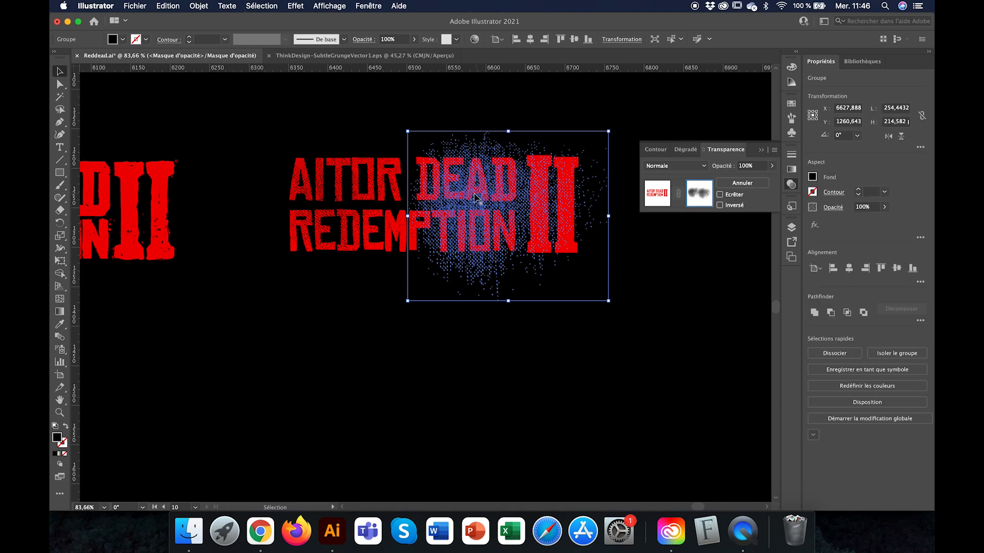
left_click(772, 166)
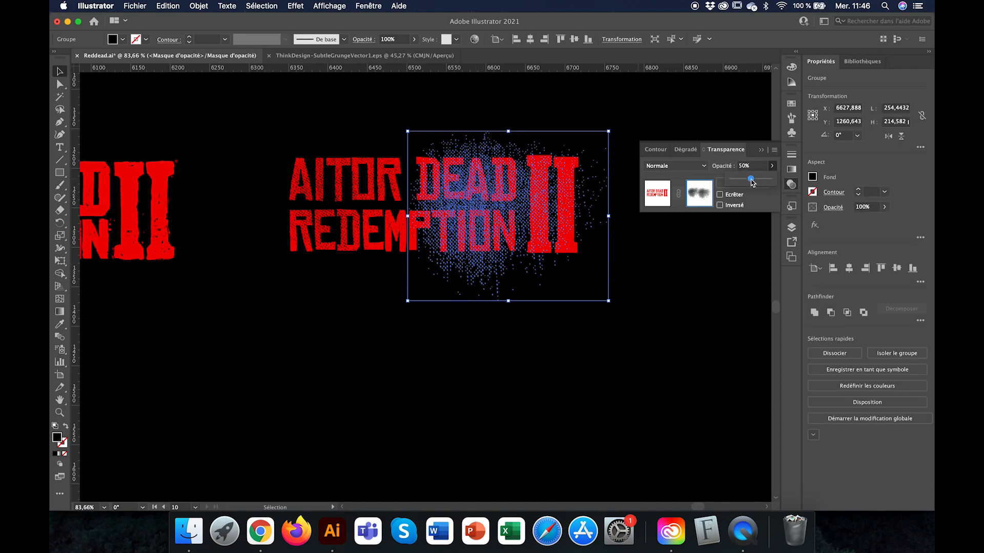
left_click(729, 268)
scroll(550, 229, "up", 2)
scroll(550, 229, "up", 2)
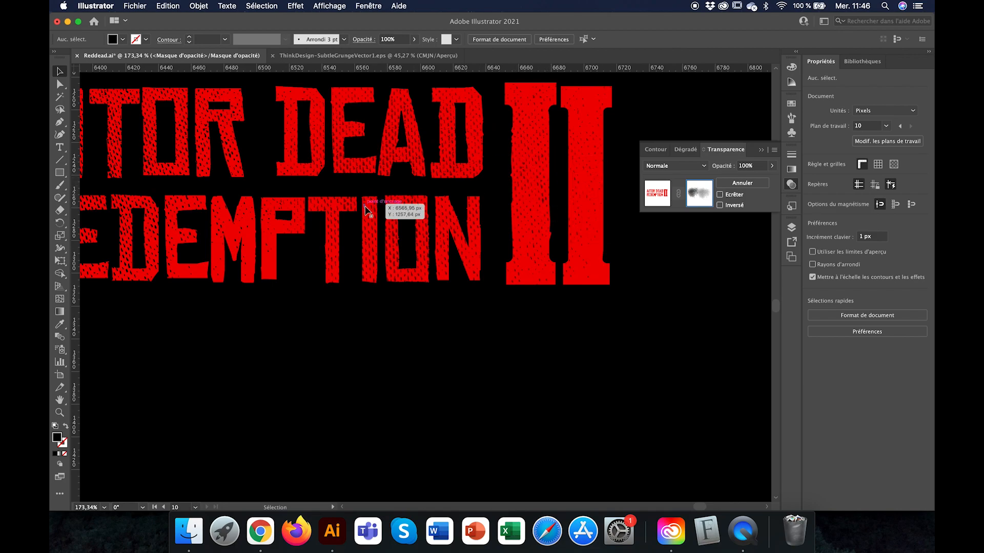
scroll(368, 210, "down", 1)
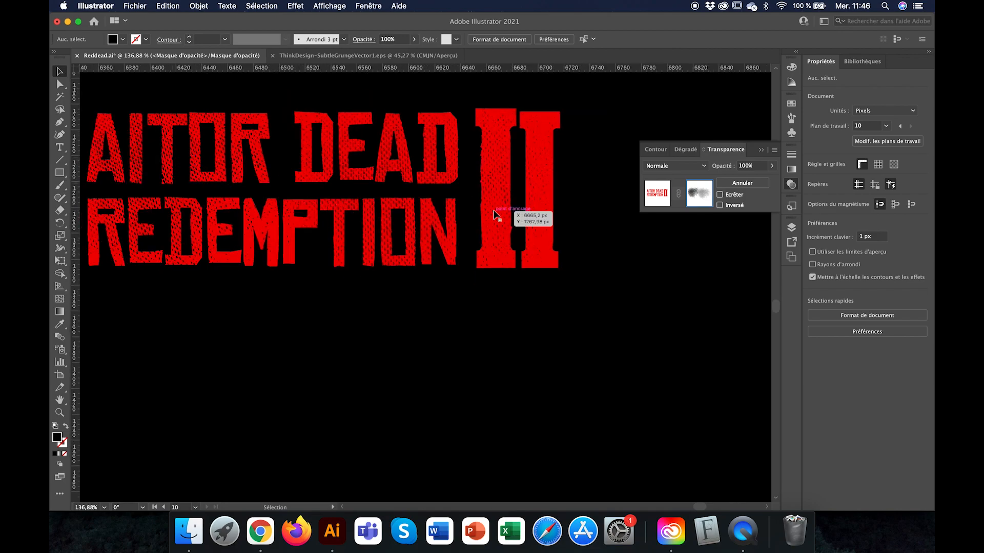
scroll(496, 214, "down", 2)
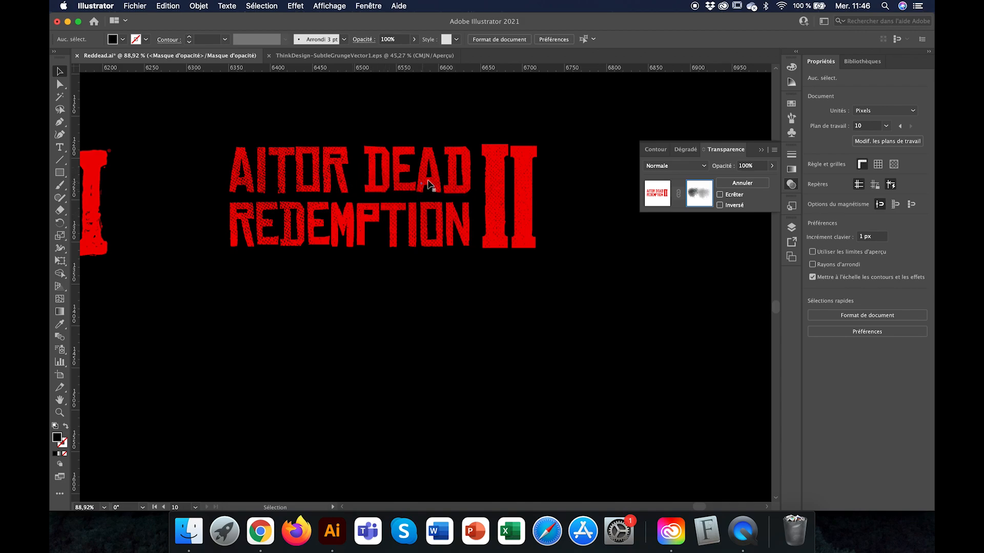
scroll(446, 178, "up", 2)
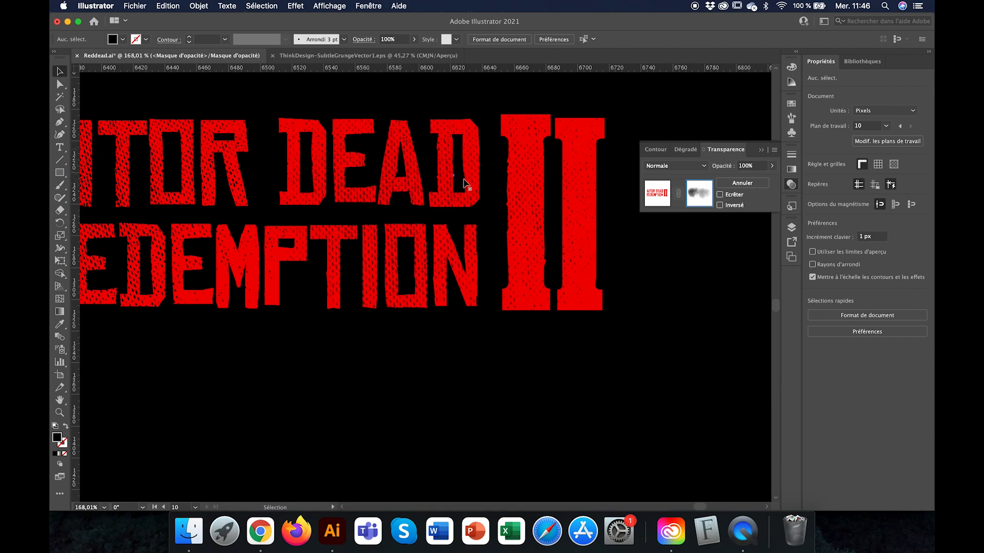
left_click(443, 177)
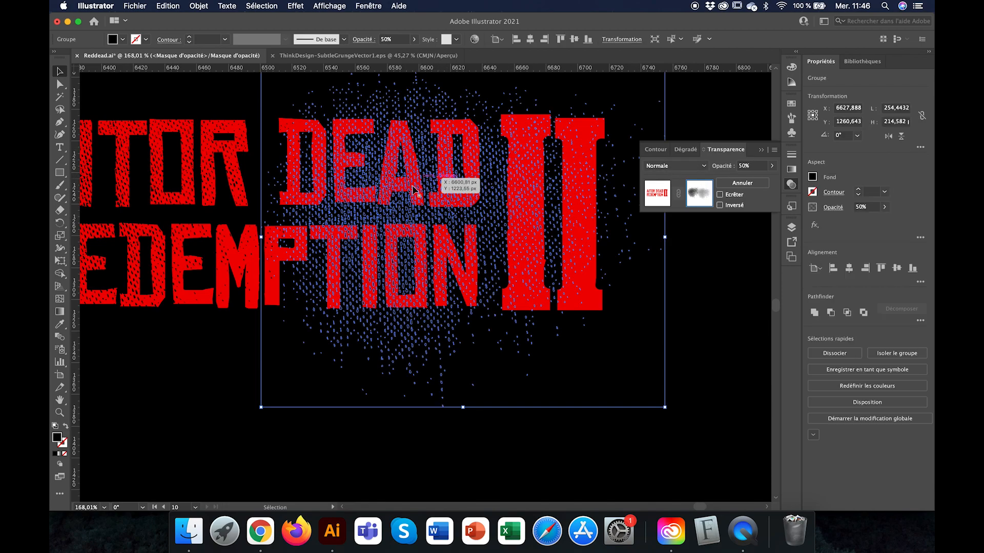
left_click(696, 328)
scroll(468, 227, "down", 2)
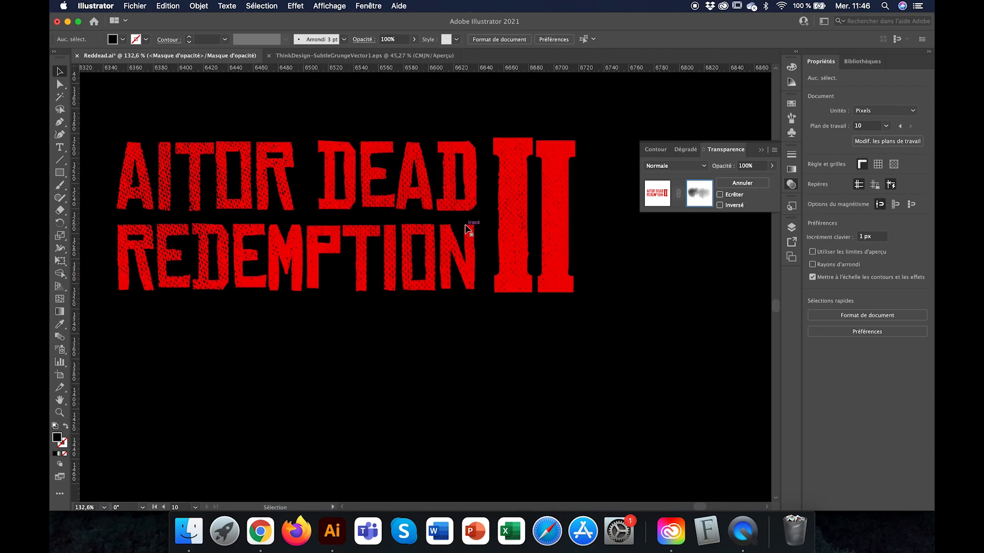
Step: Scale the mask texture over the start of the lettering down to about 208 by 179 px
scroll(467, 227, "left", 3)
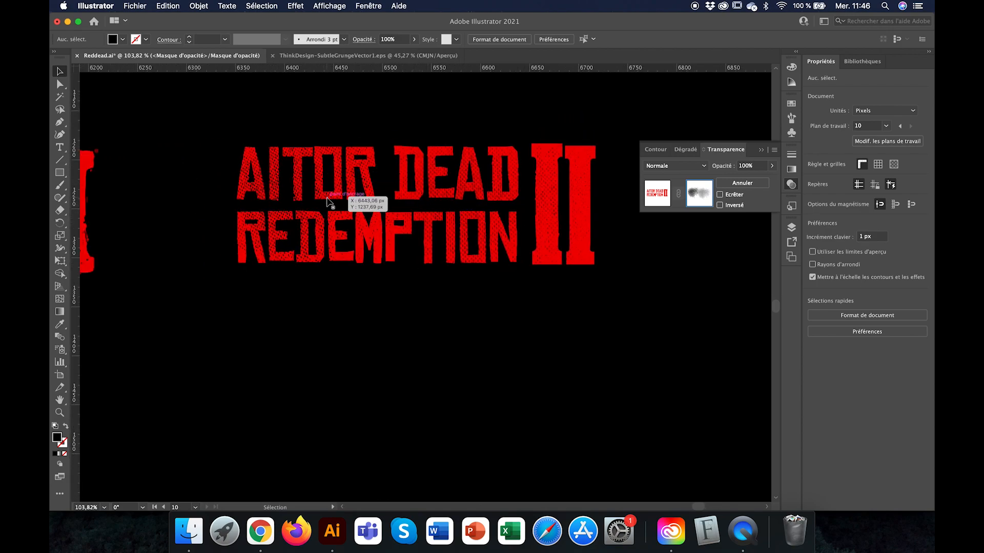
left_click(296, 186)
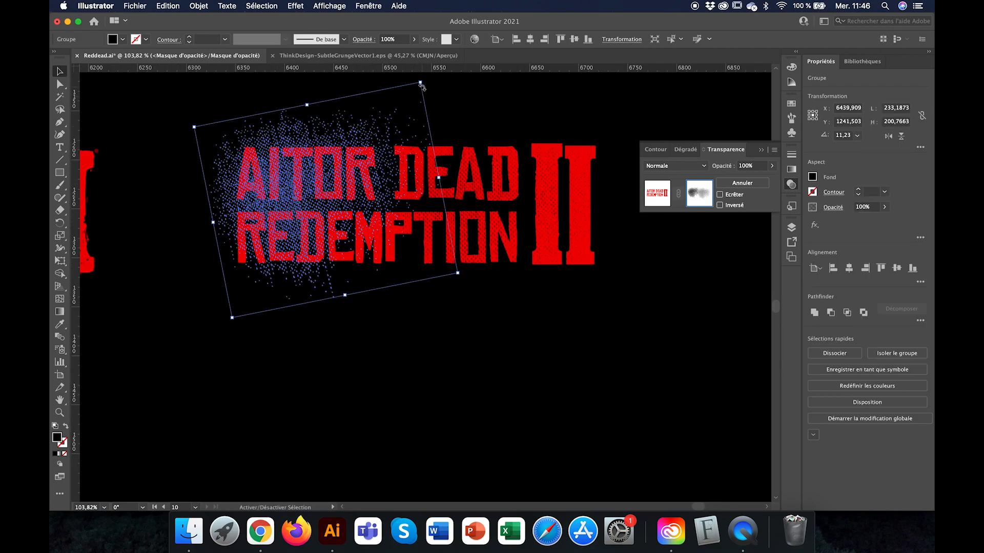
left_click_drag(420, 82, 399, 107)
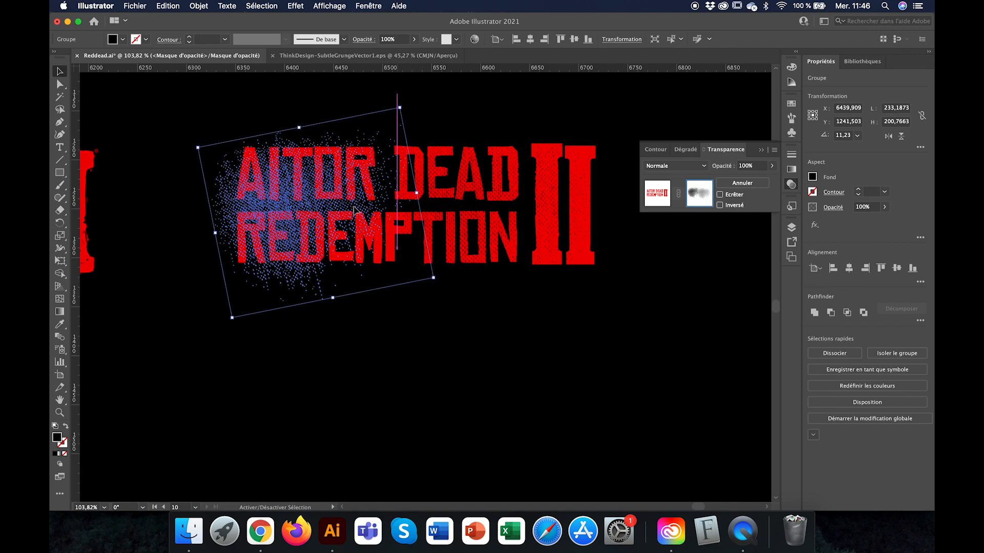
left_click(397, 329)
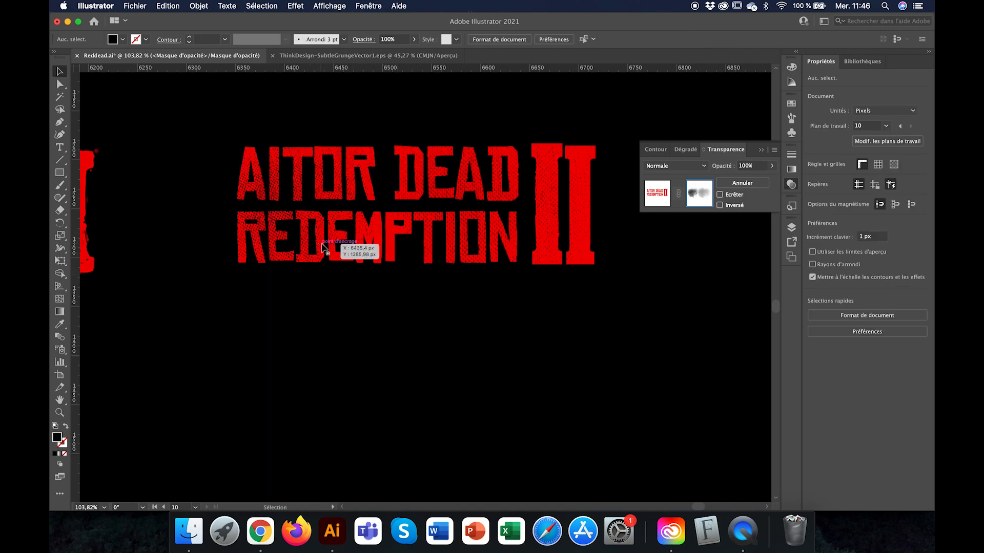
Step: Shrink the same mask texture slightly further from its lower-left corner and deselect it
left_click(313, 227)
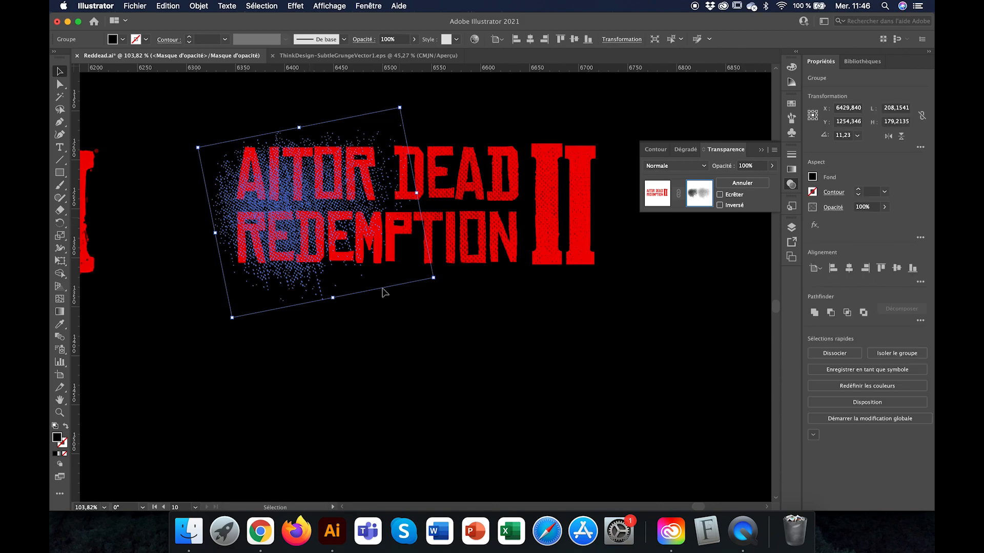
left_click_drag(232, 318, 241, 309)
left_click(402, 328)
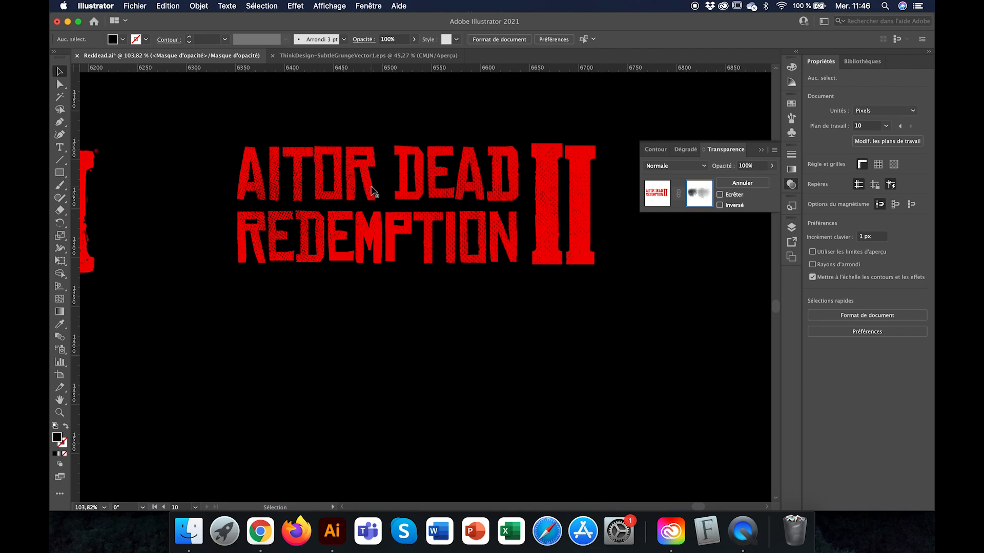
Step: View the SubtleGrungeVector1 texture document, then switch to Finder and preview the grunge files SubtleGrungeVector2 to SubtleGrungeVector10
left_click(341, 56)
scroll(426, 333, "up", 3)
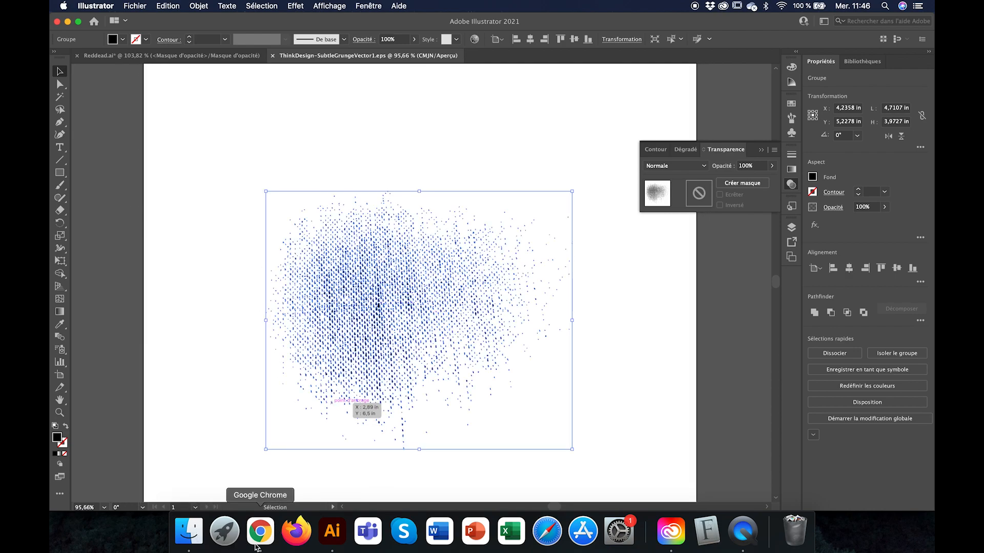
left_click(189, 533)
left_click(458, 266)
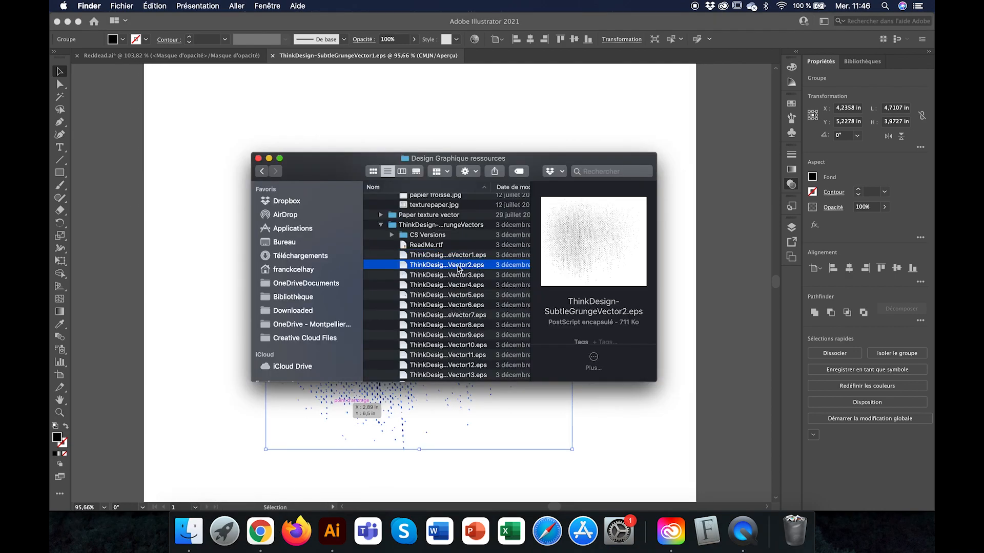
left_click(455, 277)
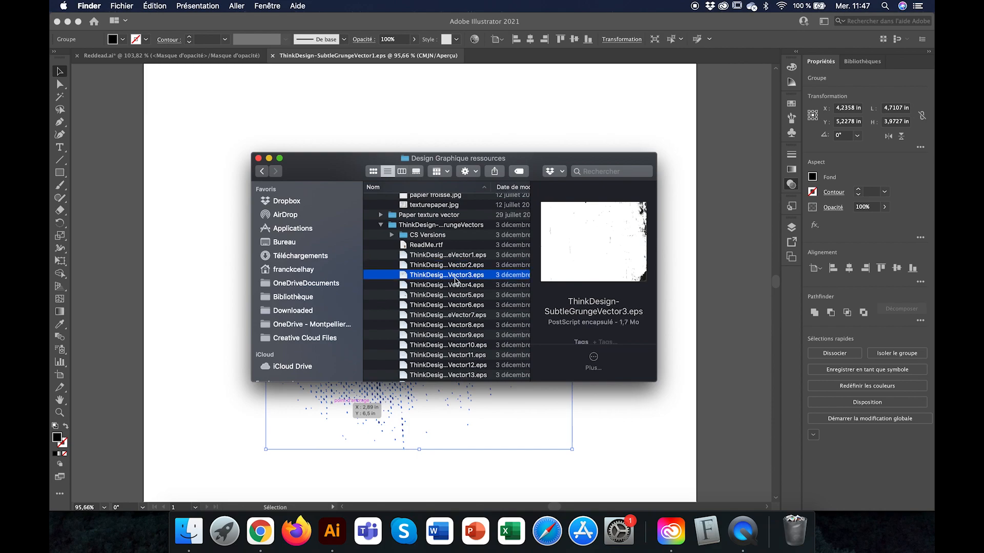
left_click(456, 286)
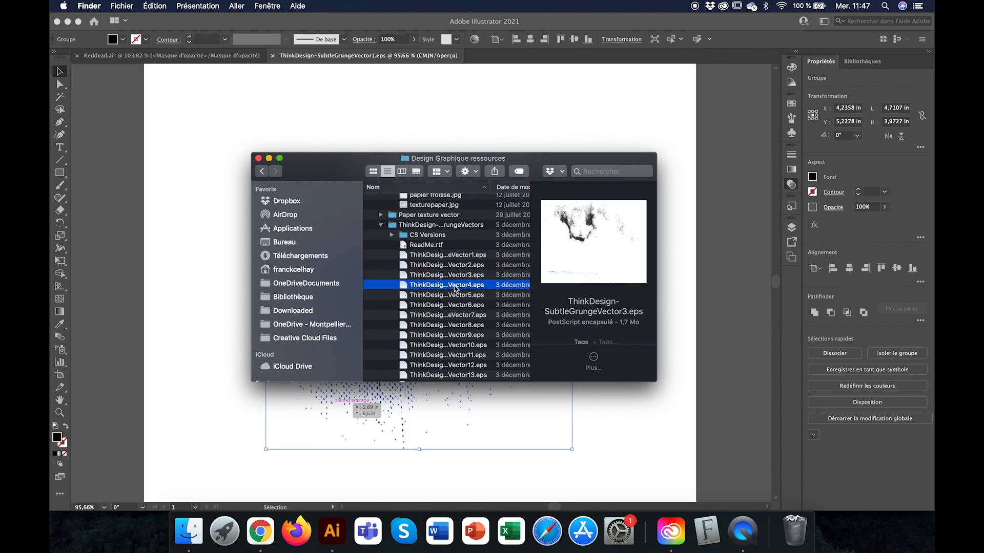
left_click(456, 297)
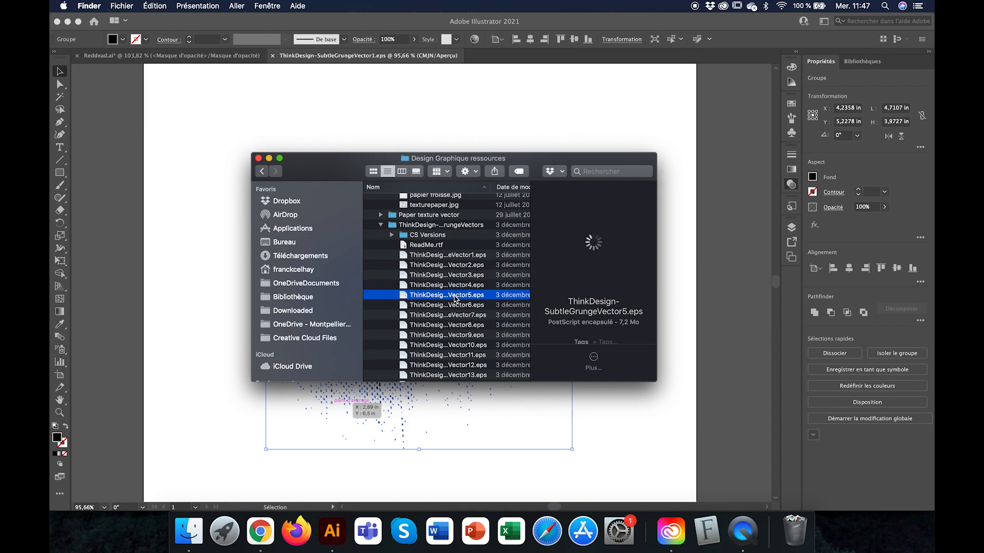
left_click(455, 306)
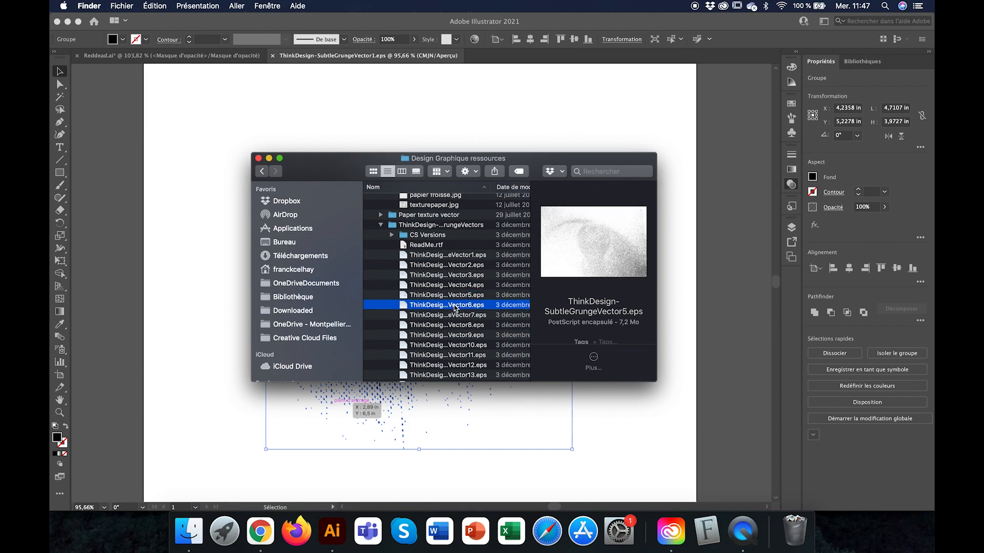
left_click(454, 316)
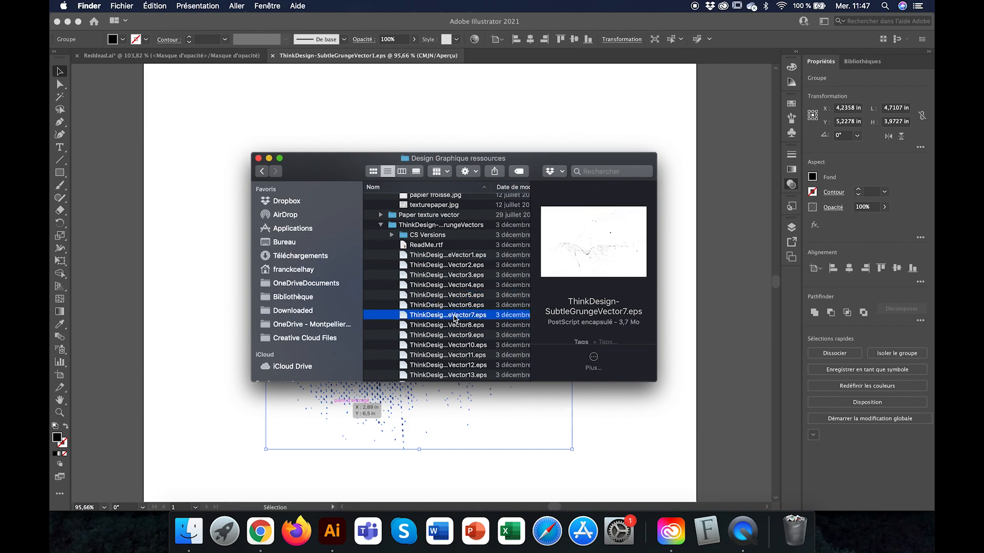
left_click(454, 327)
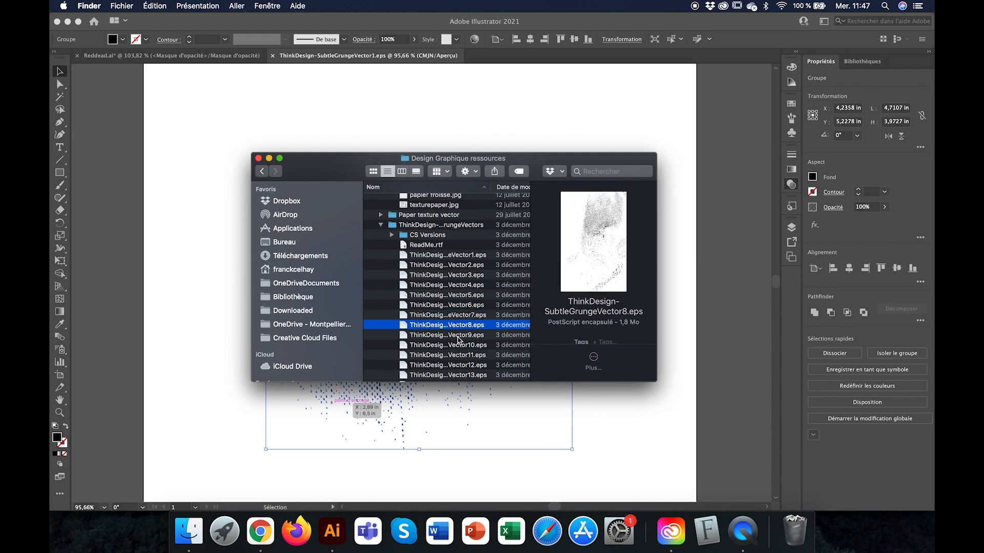
left_click(458, 336)
left_click(458, 346)
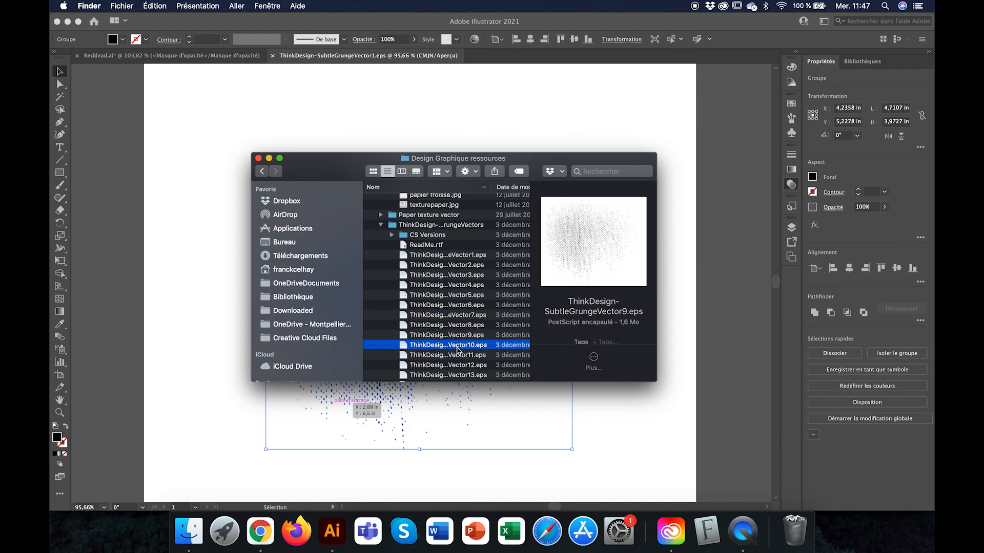
Step: Open ThinkDesign-SubtleGrungeVector10.eps to examine its texture, then close the preview and the Finder window
double_click(458, 346)
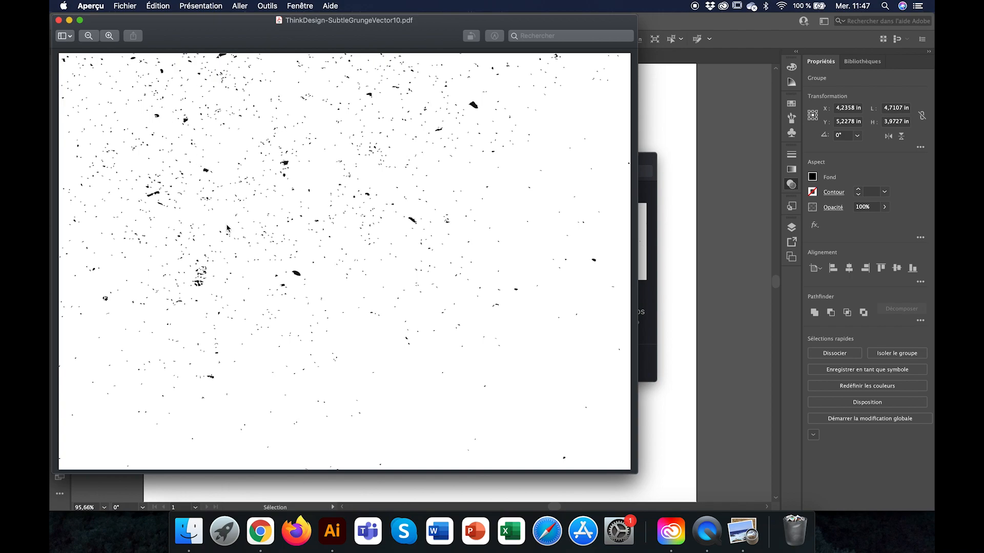
left_click(59, 20)
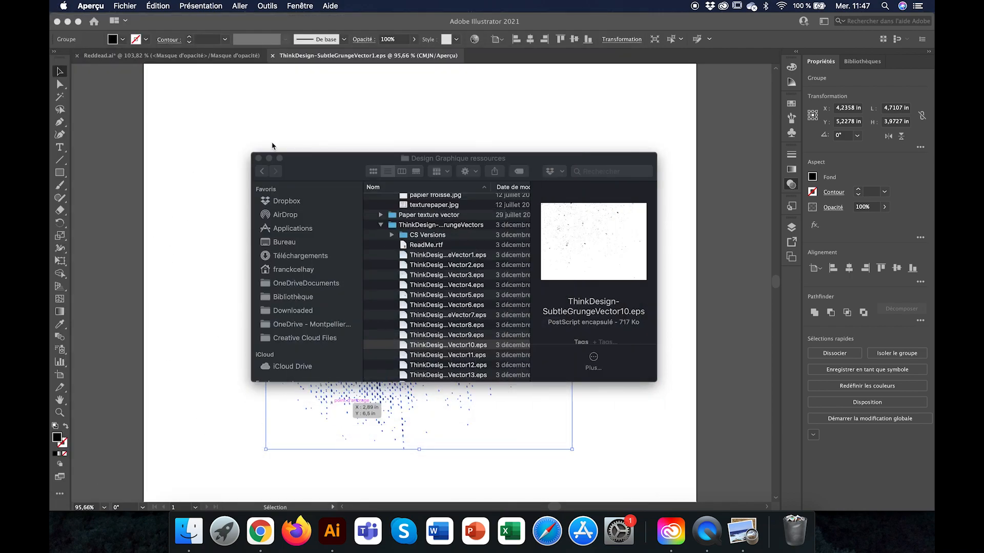
left_click(259, 158)
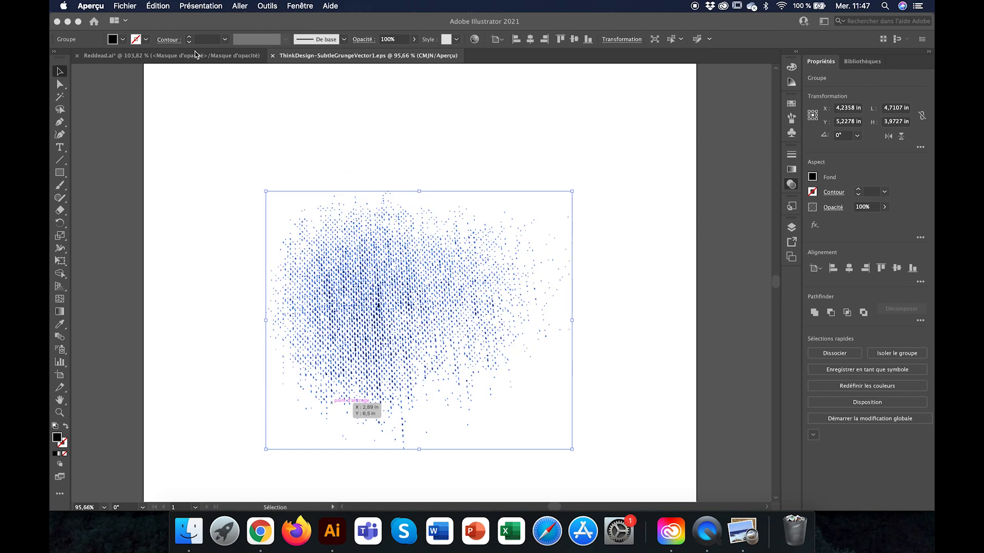
Step: Return to the Reddead.ai document in Illustrator and exit opacity mask editing to work on the logo artwork again
left_click(422, 191)
left_click(193, 55)
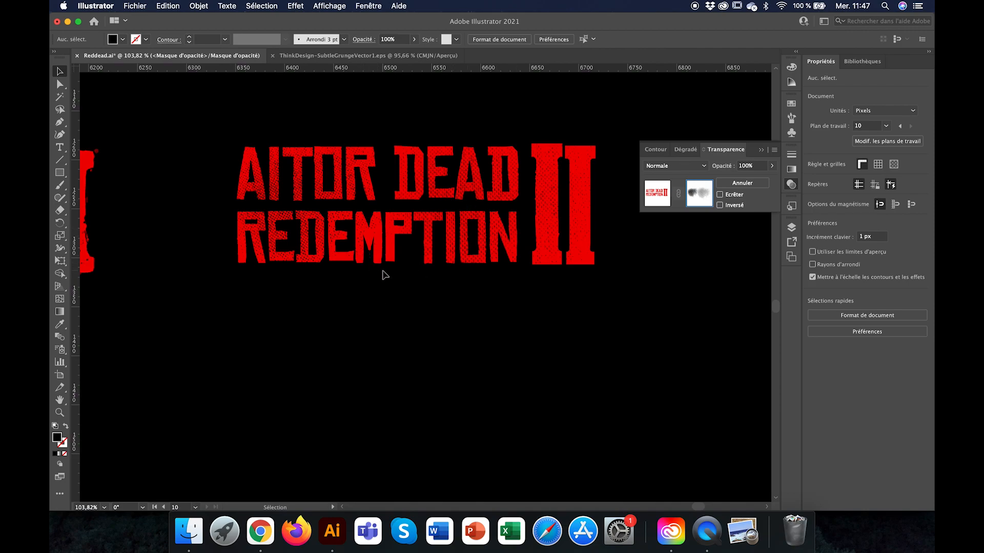
scroll(384, 275, "down", 4)
scroll(385, 275, "up", 4)
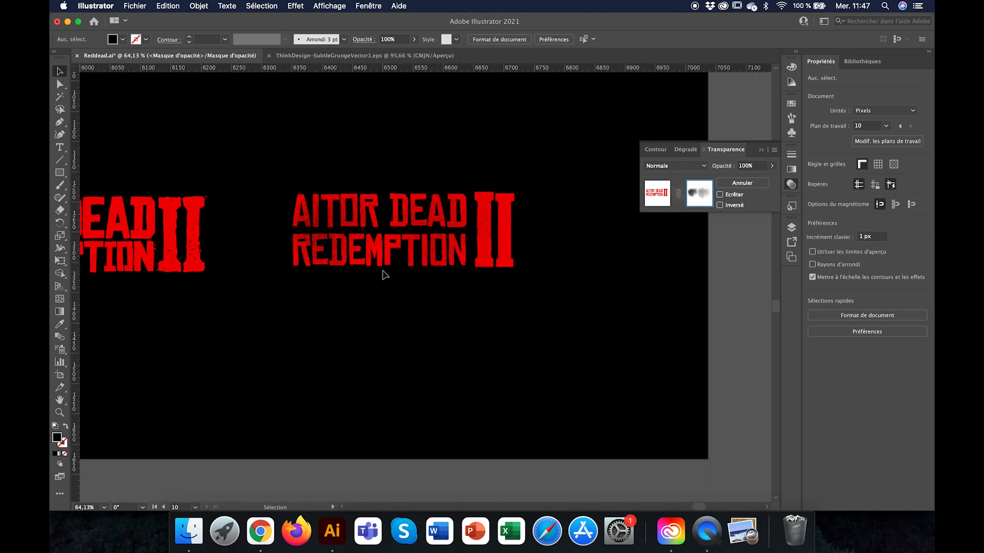
scroll(384, 275, "up", 1)
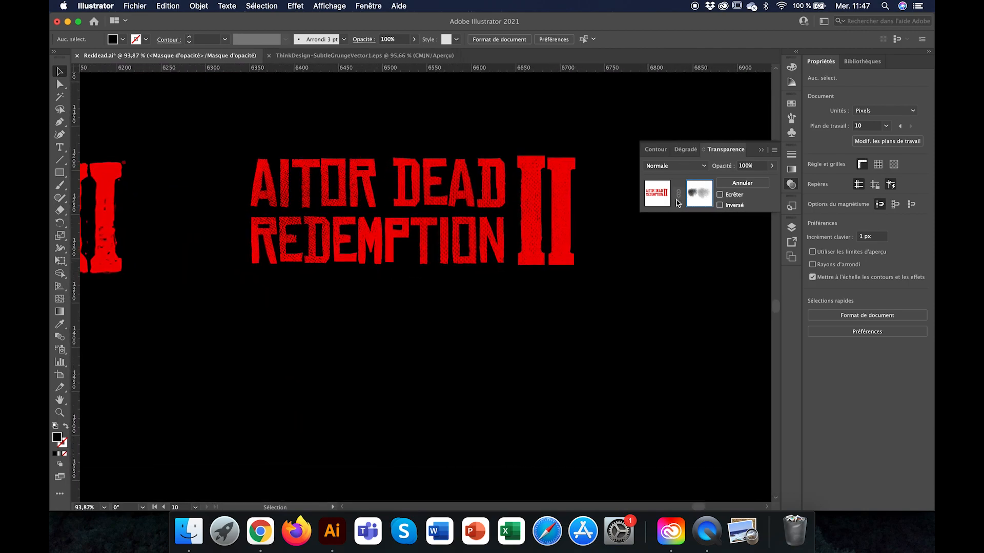
left_click(653, 204)
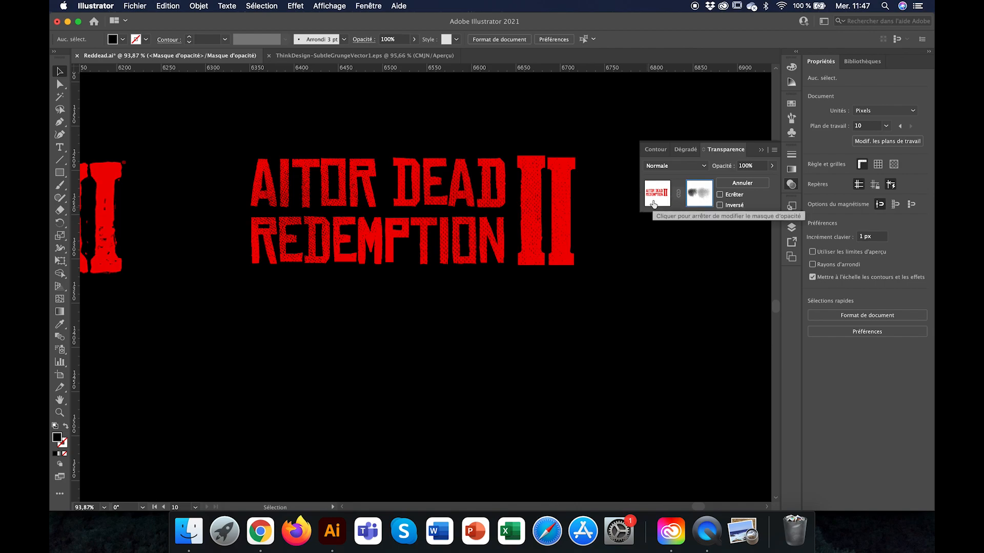
left_click(701, 205)
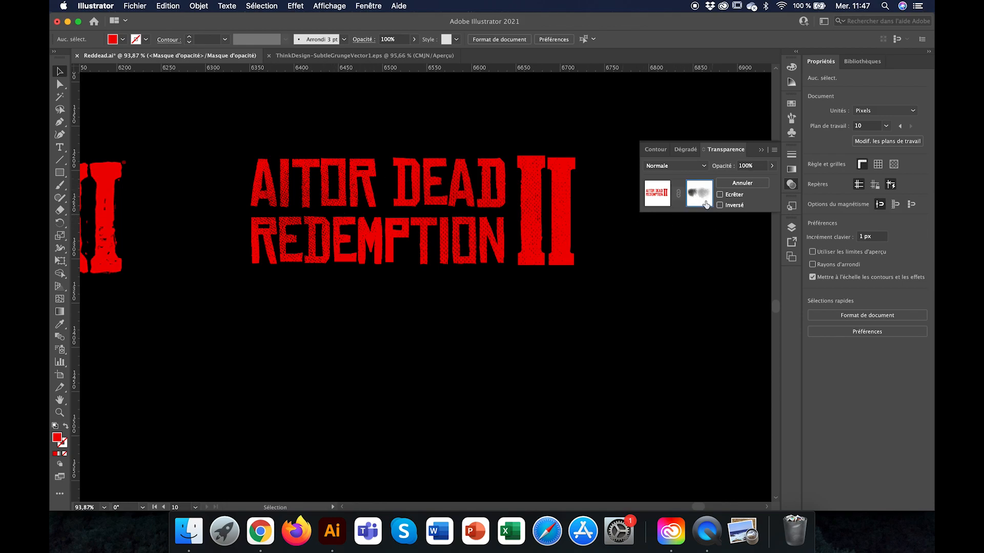
left_click(665, 205)
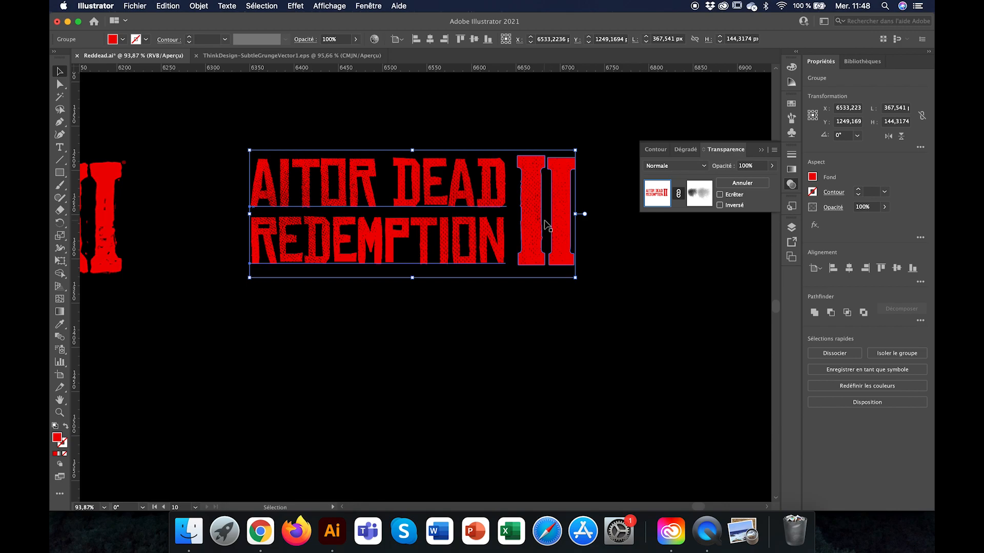
left_click(533, 337)
scroll(533, 337, "down", 5)
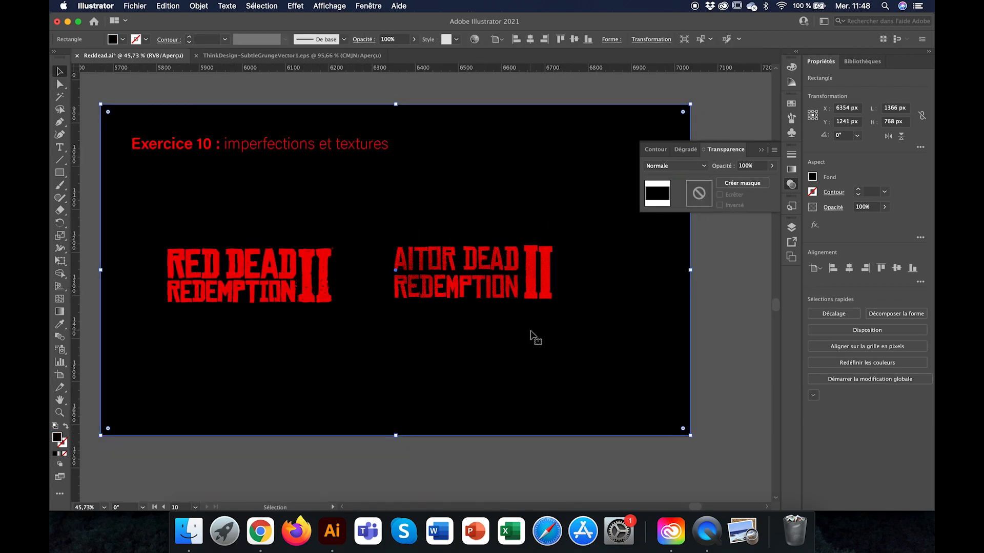
scroll(531, 336, "down", 1)
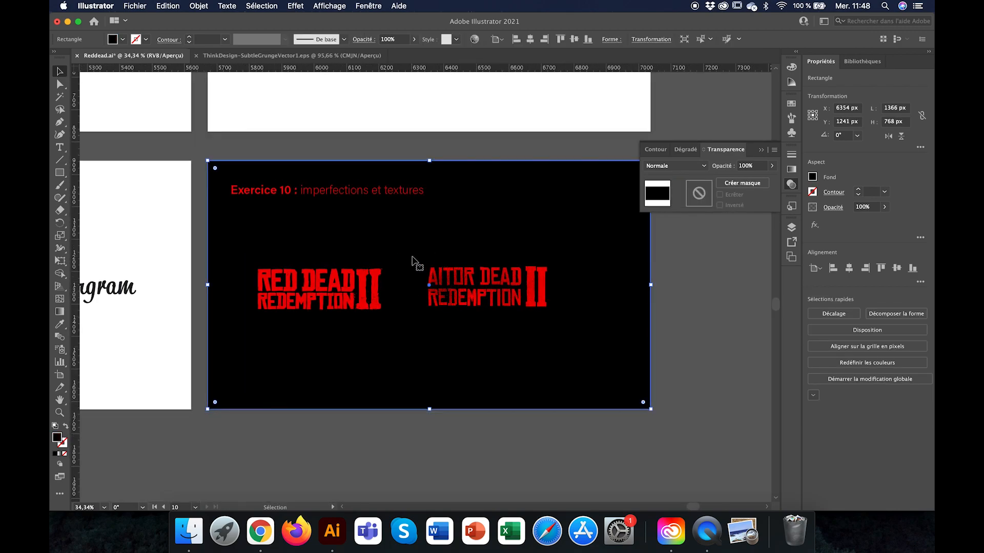
scroll(412, 262, "down", 3)
scroll(413, 262, "down", 2)
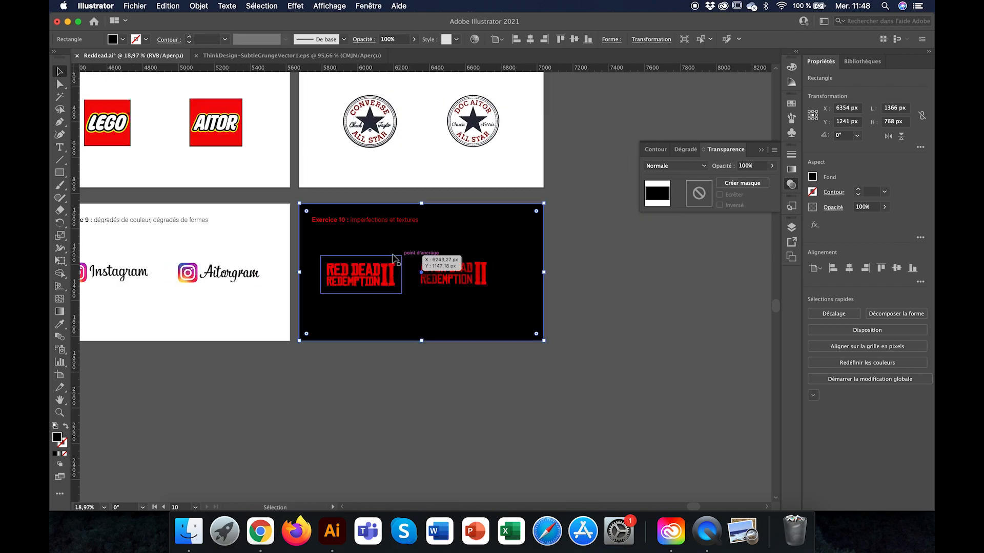